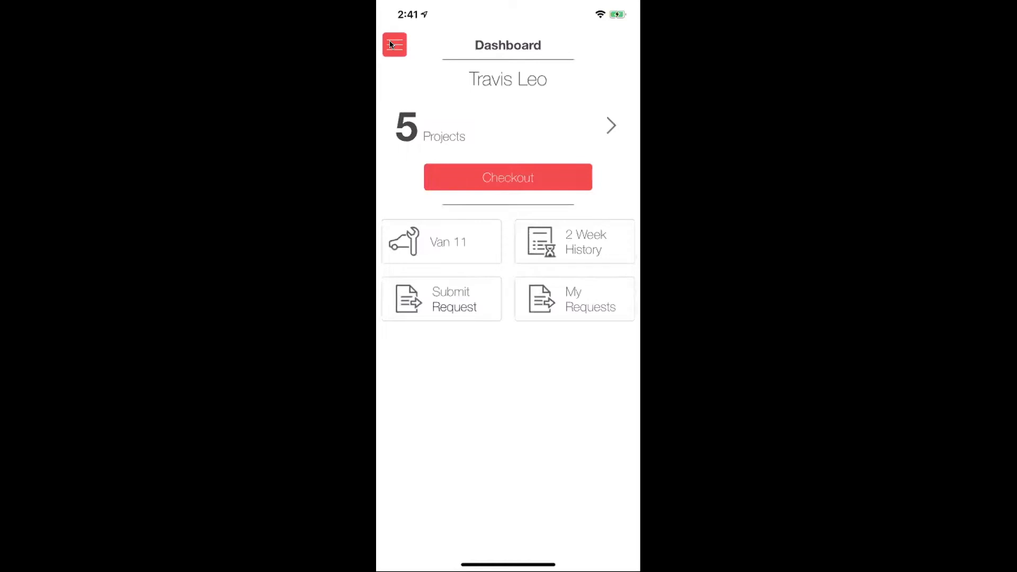
{"action": "left_click", "coordinate": [393, 44]}
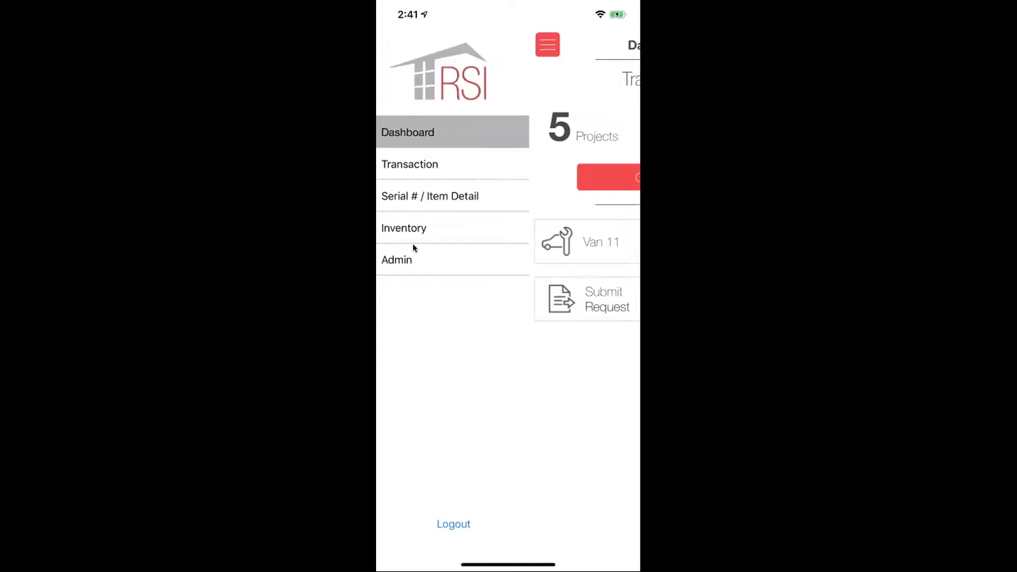
{"action": "left_click", "coordinate": [406, 137]}
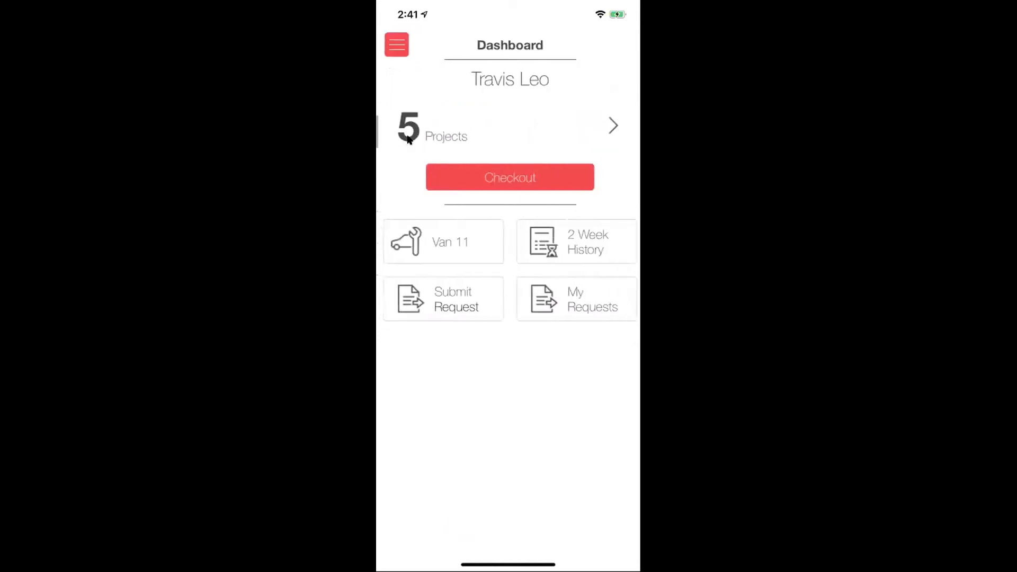
{"action": "left_click", "coordinate": [458, 125]}
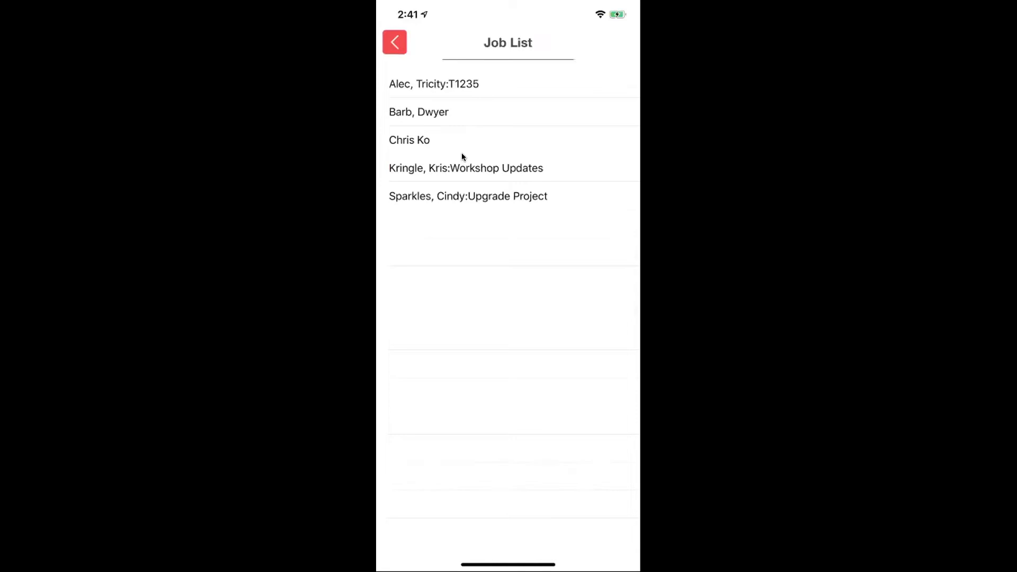
{"action": "left_click", "coordinate": [471, 198]}
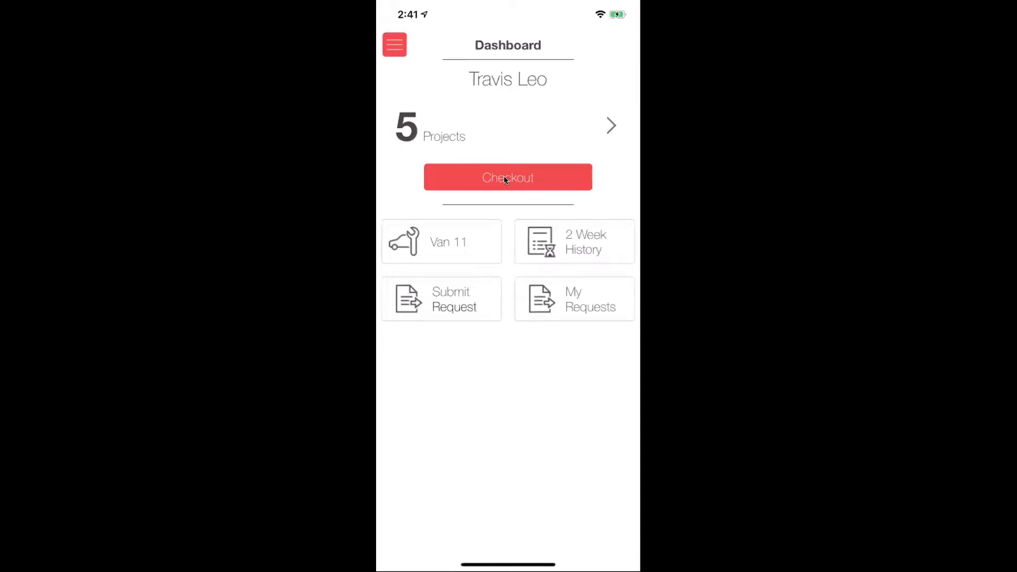
- Start a new checkout with From set to Warehouse and To set to the client's Upgrade Project
{"action": "left_click", "coordinate": [505, 179]}
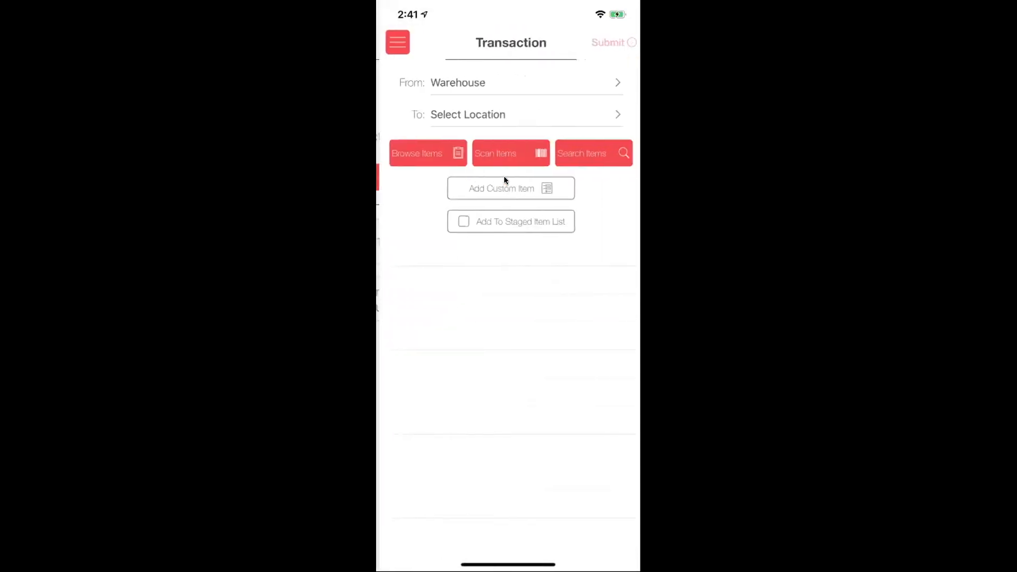
{"action": "left_click", "coordinate": [470, 79]}
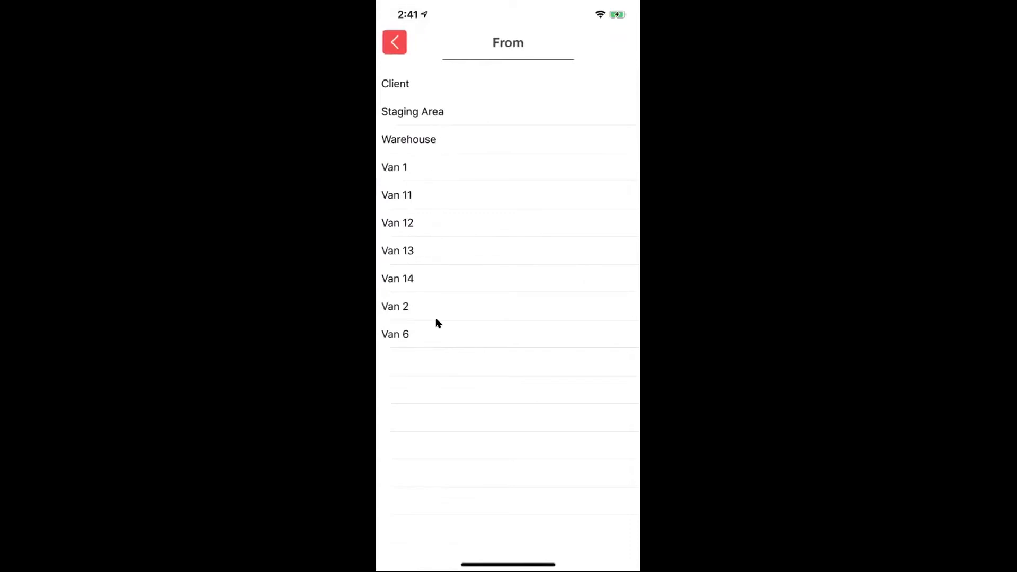
{"action": "left_click", "coordinate": [447, 132]}
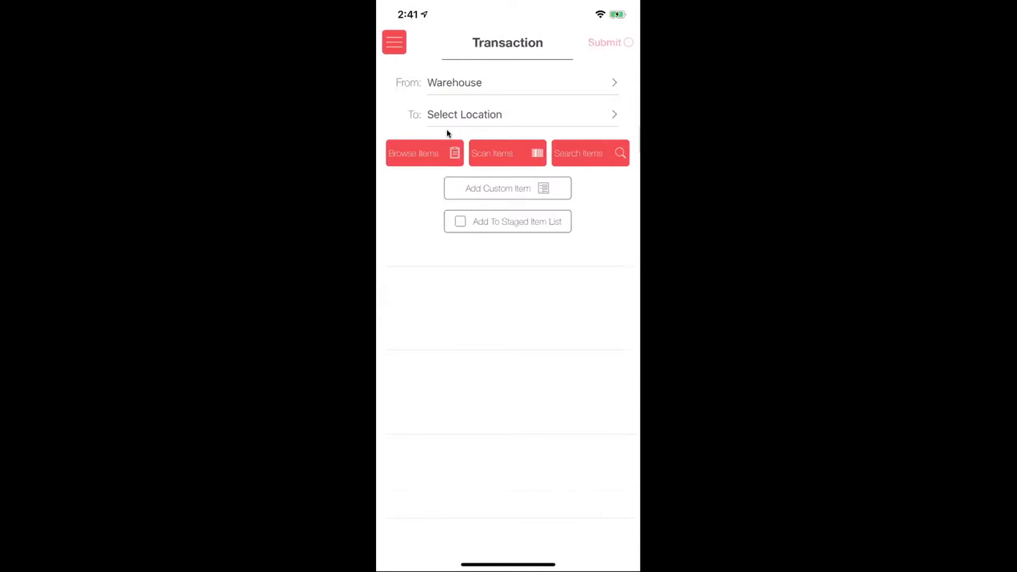
{"action": "left_click", "coordinate": [480, 117]}
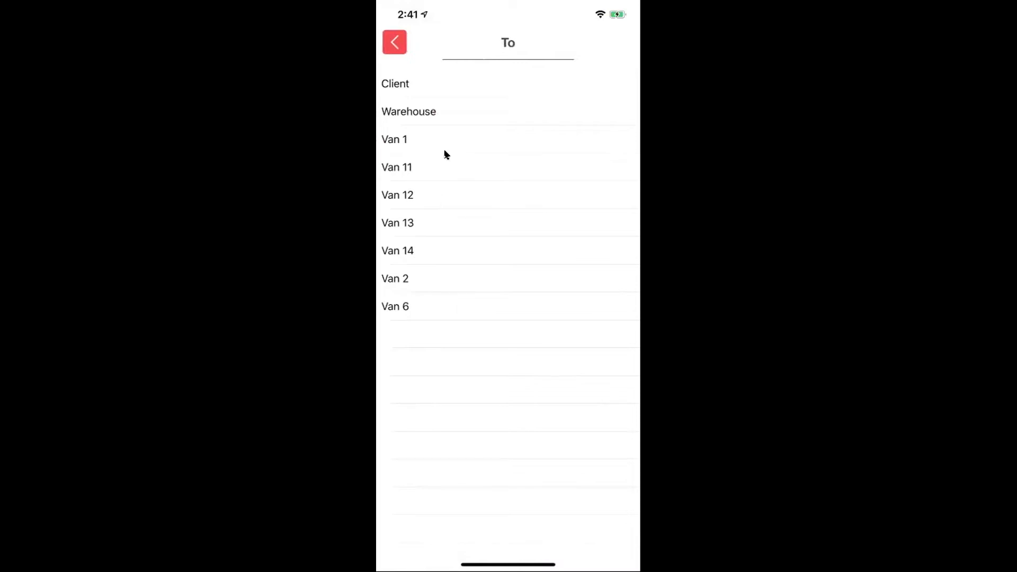
{"action": "left_click", "coordinate": [438, 87]}
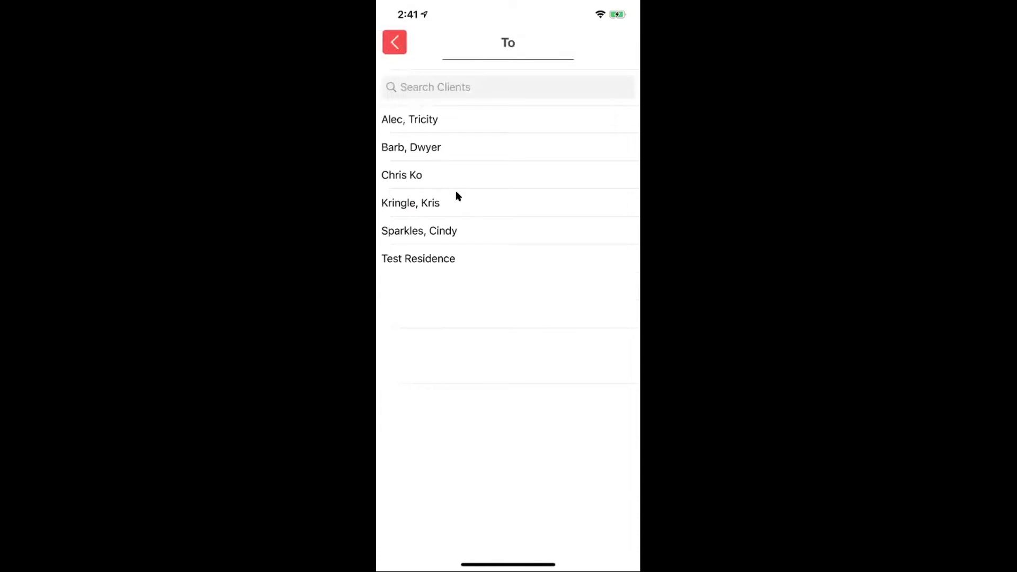
{"action": "left_click", "coordinate": [456, 231]}
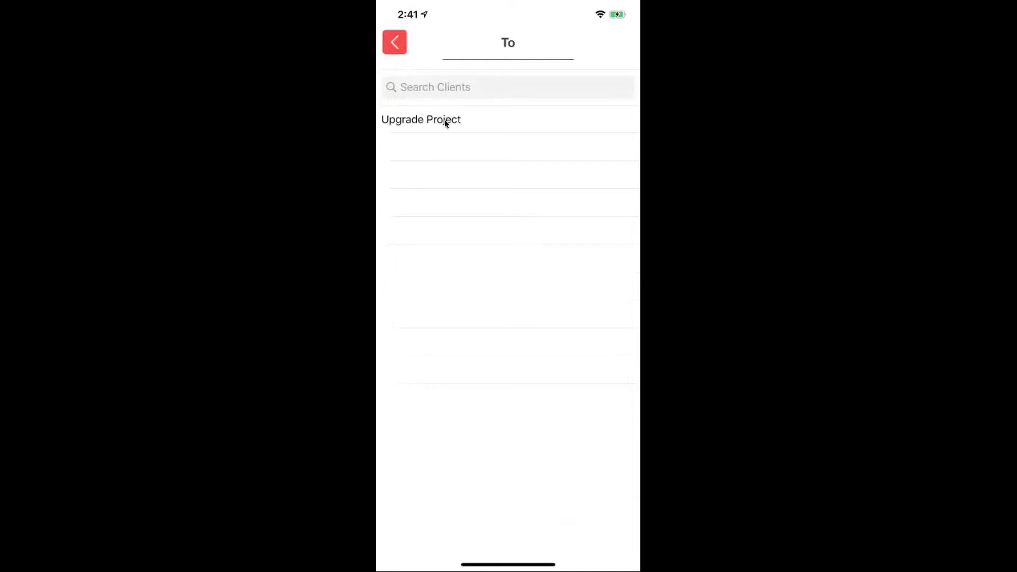
{"action": "left_click", "coordinate": [445, 121]}
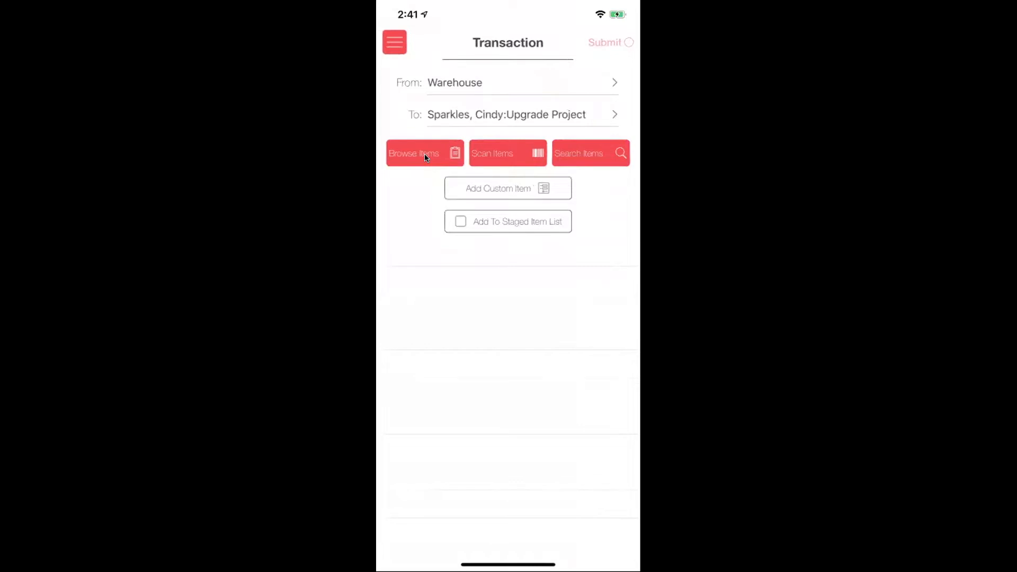
- Add the Control4 C4-16AMP3-B to the transfer from the manufacturer's model list
{"action": "left_click", "coordinate": [427, 157]}
{"action": "scroll", "coordinate": [459, 214], "scroll_direction": "down", "scroll_amount": 5}
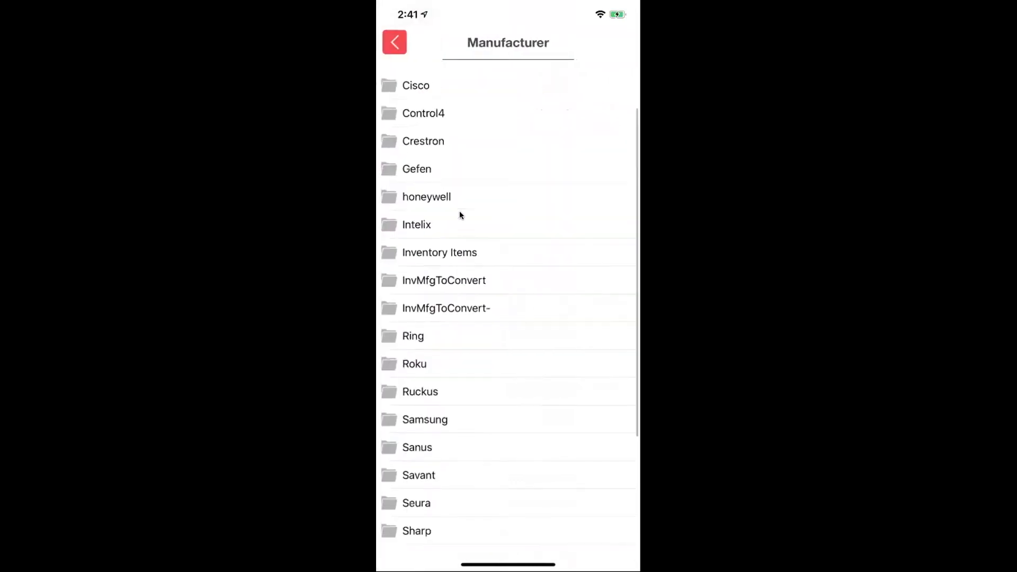
{"action": "scroll", "coordinate": [459, 214], "scroll_direction": "up", "scroll_amount": 5}
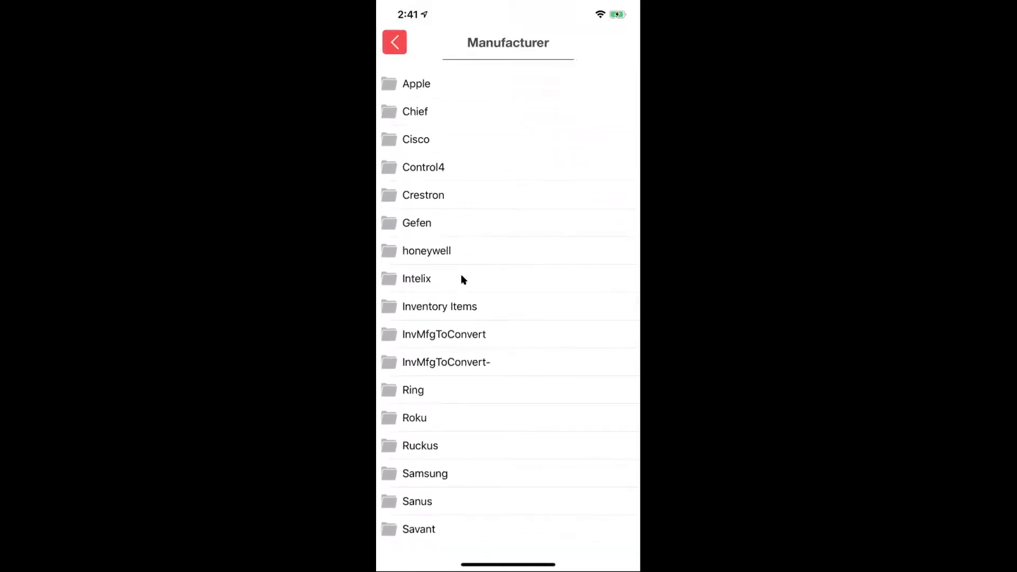
{"action": "left_click", "coordinate": [468, 166]}
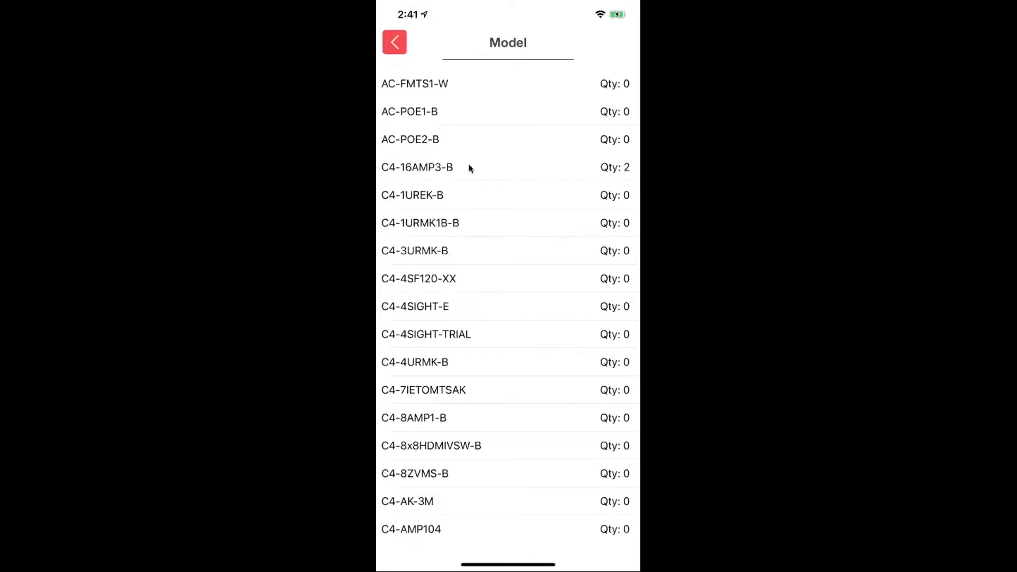
{"action": "left_click", "coordinate": [469, 167]}
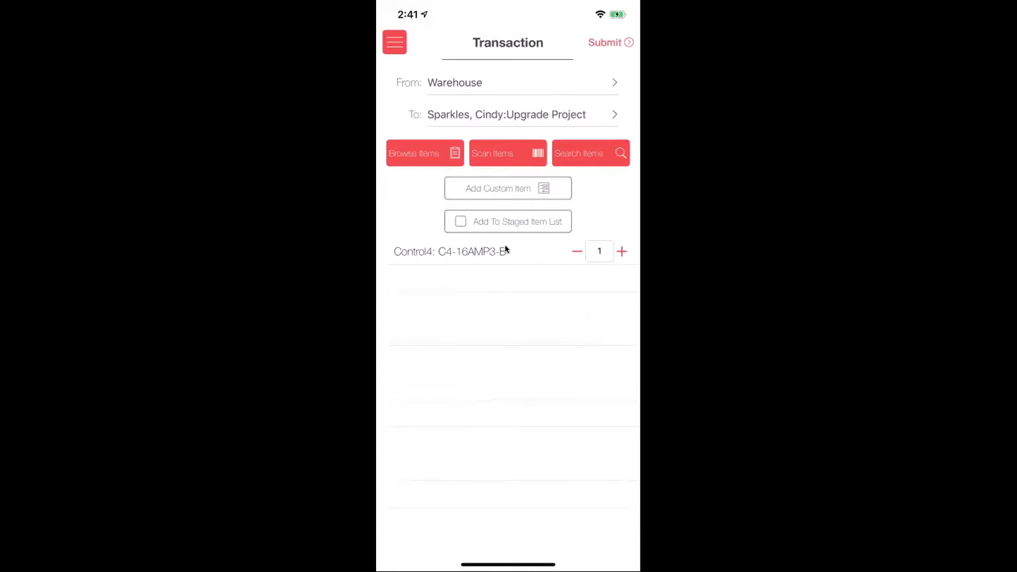
- Add C4-16AMP3-B again via Scan Items and a 'Contro' search, raising the first line to 2
{"action": "left_click", "coordinate": [497, 156]}
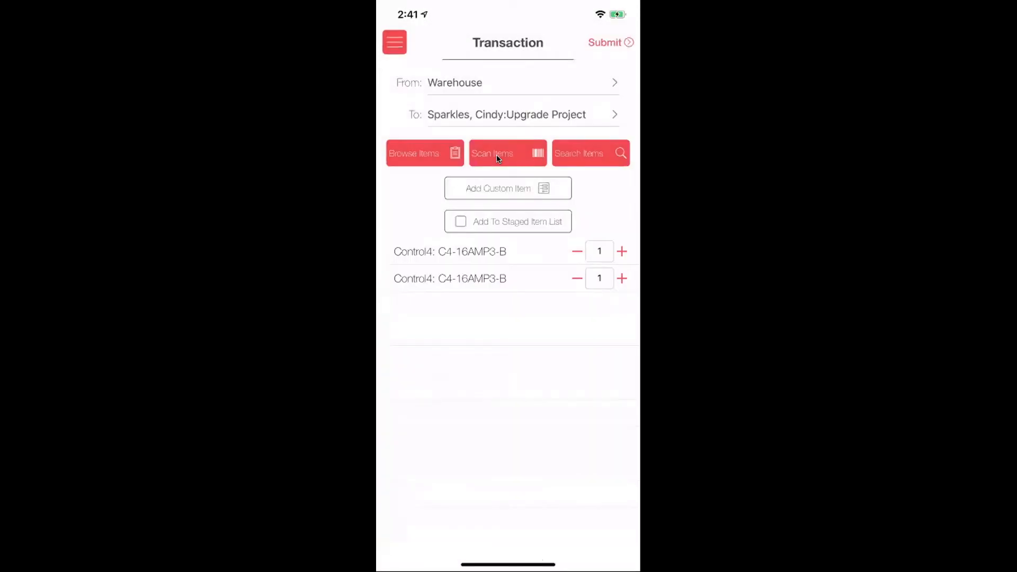
{"action": "left_click", "coordinate": [576, 155]}
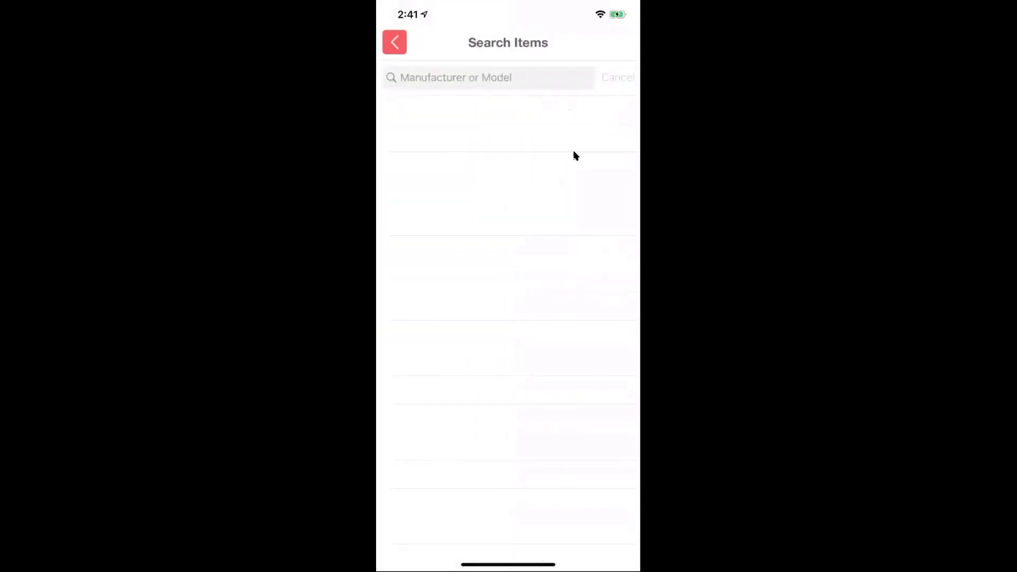
{"action": "type", "text": "Contro"}
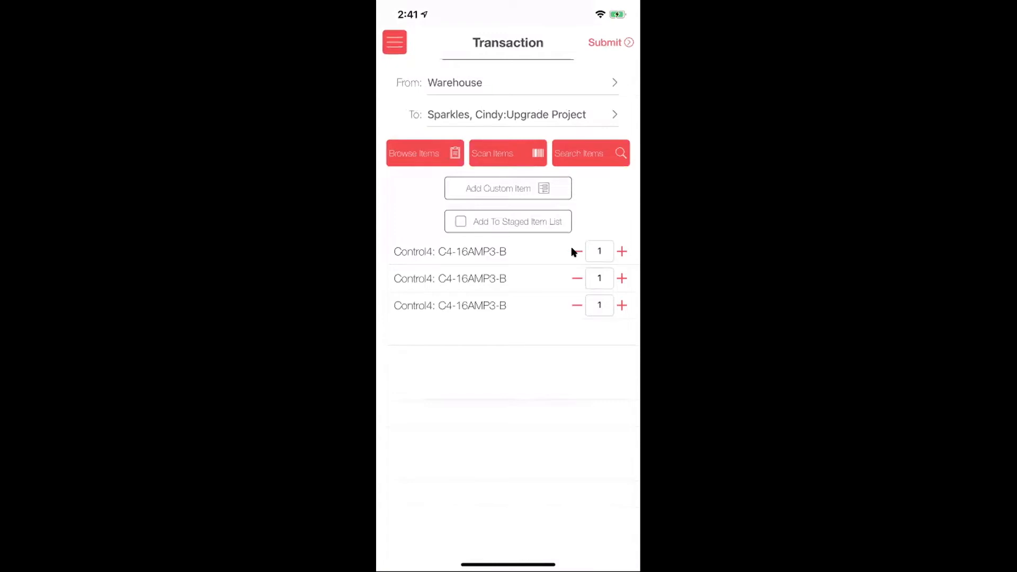
{"action": "left_click", "coordinate": [622, 251]}
- Add custom item Liberty CAT6 ENDS to the transfer and submit it
{"action": "left_click", "coordinate": [504, 189]}
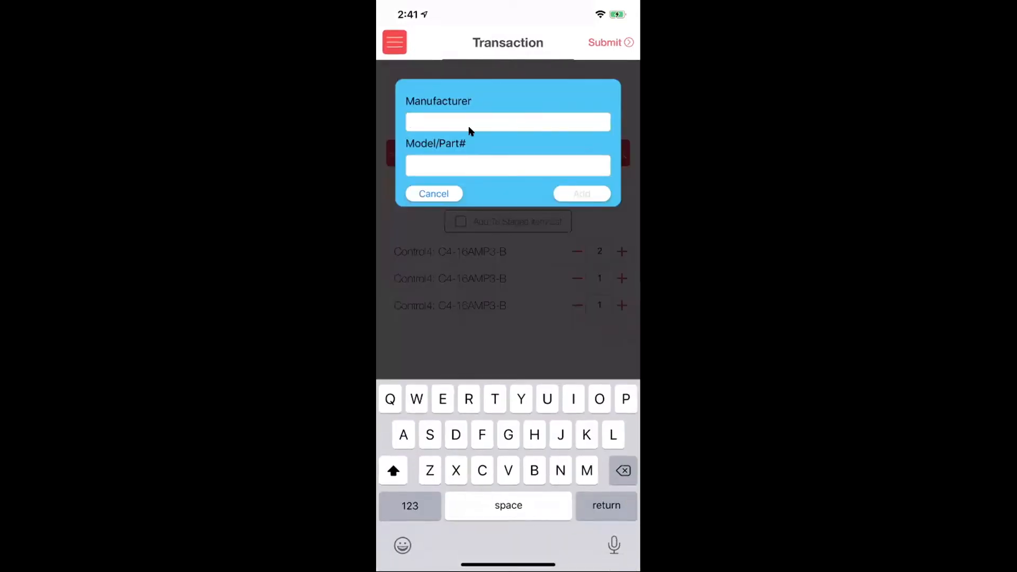
{"action": "type", "text": "Liberty"}
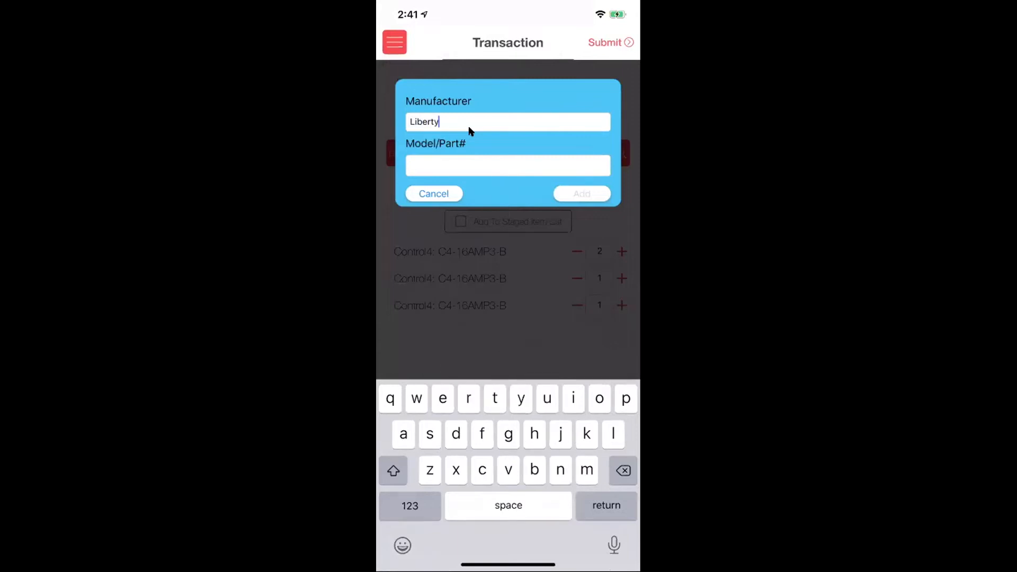
{"action": "key", "text": "Return"}
{"action": "type", "text": "CAT"}
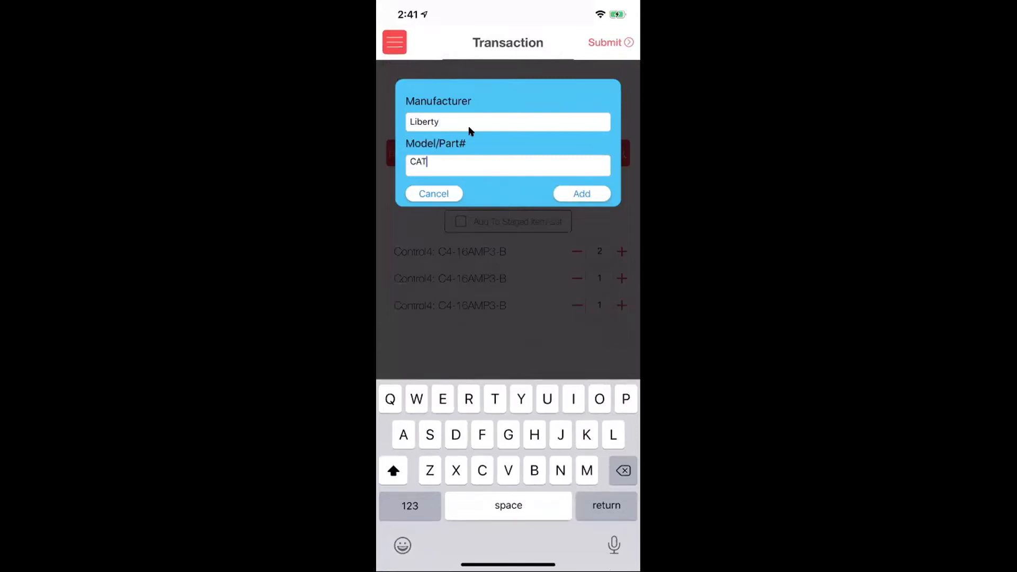
{"action": "type", "text": "6 ENDS"}
{"action": "left_click", "coordinate": [573, 191]}
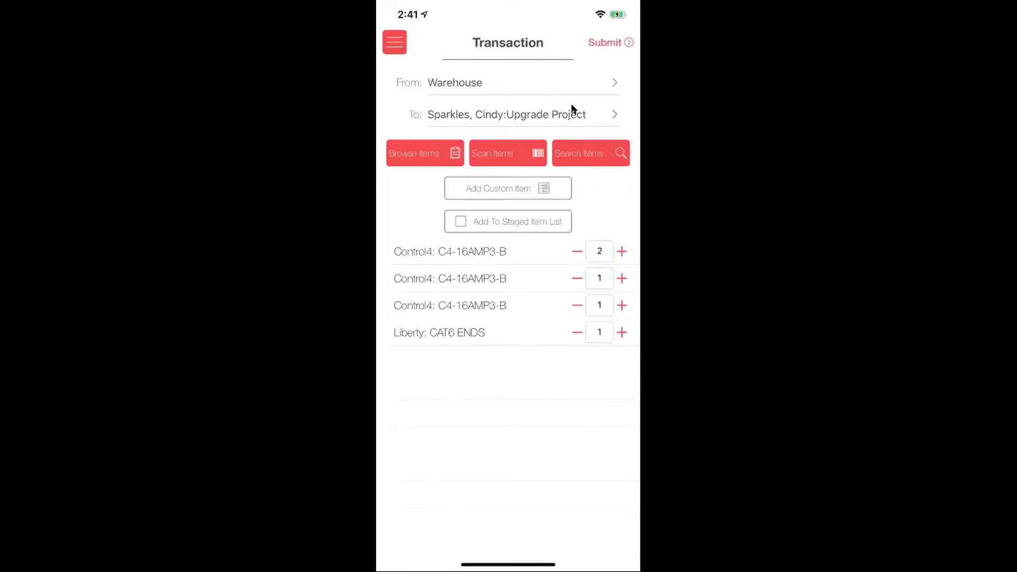
{"action": "left_click", "coordinate": [618, 41]}
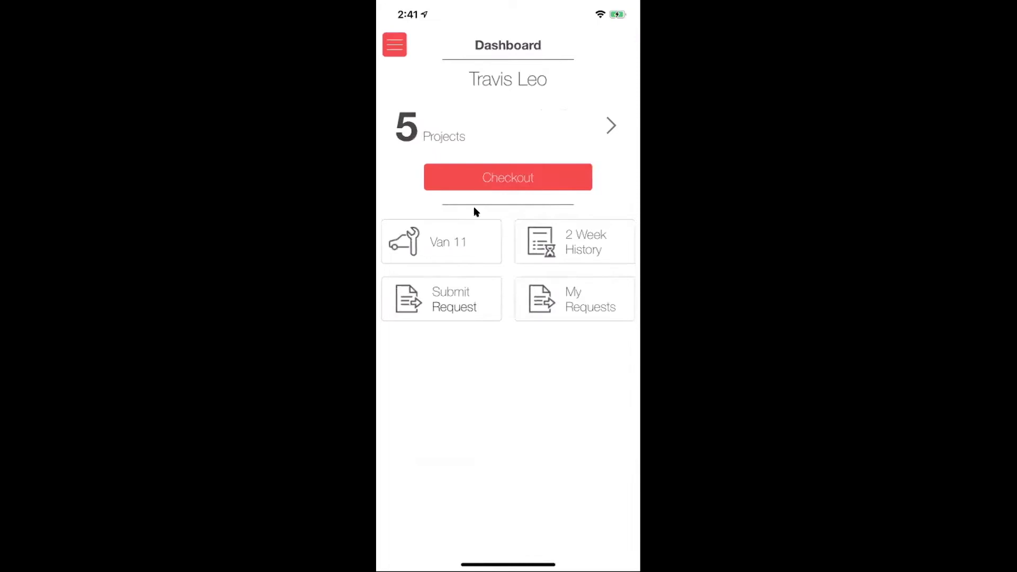
- Start another checkout from the Staging Area using the Upgrade Project's staged pick list
{"action": "left_click", "coordinate": [501, 189]}
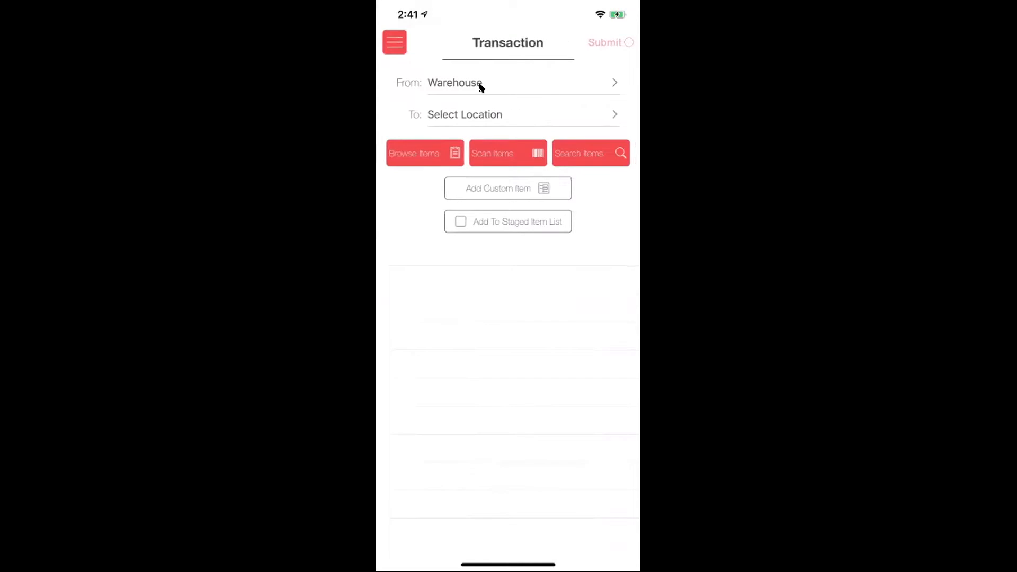
{"action": "left_click", "coordinate": [481, 85]}
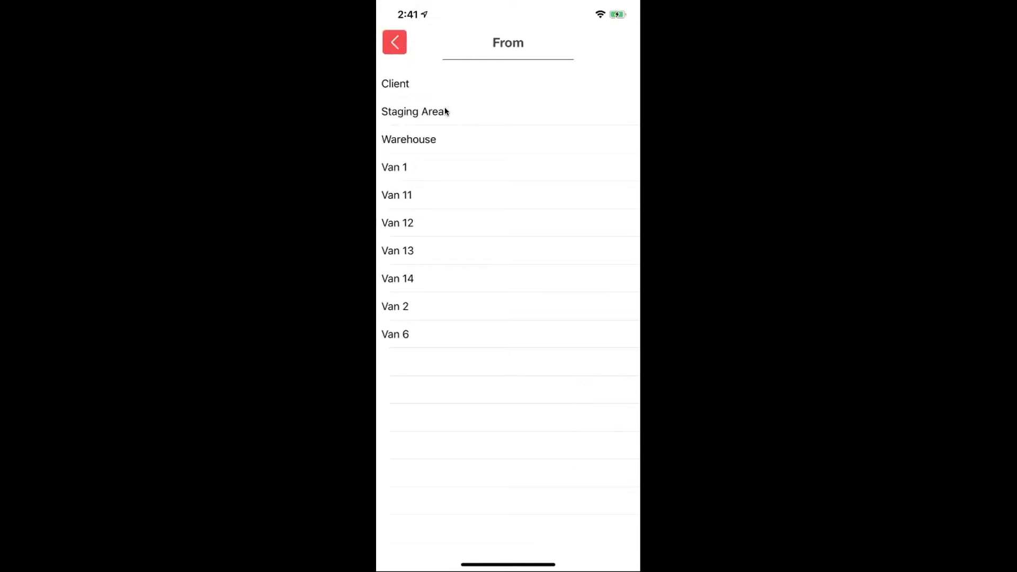
{"action": "left_click", "coordinate": [415, 113]}
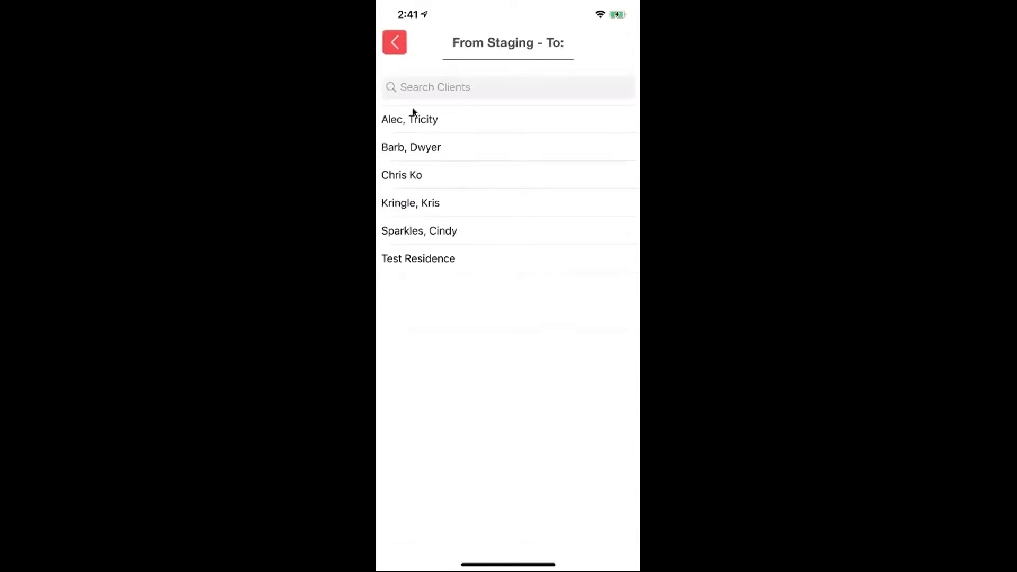
{"action": "left_click", "coordinate": [448, 232]}
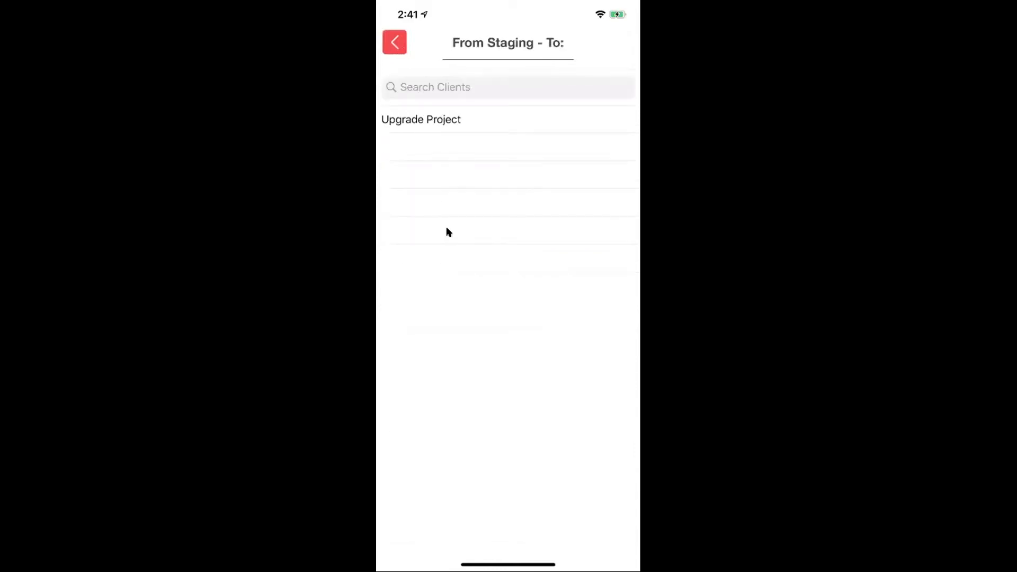
{"action": "left_click", "coordinate": [427, 120]}
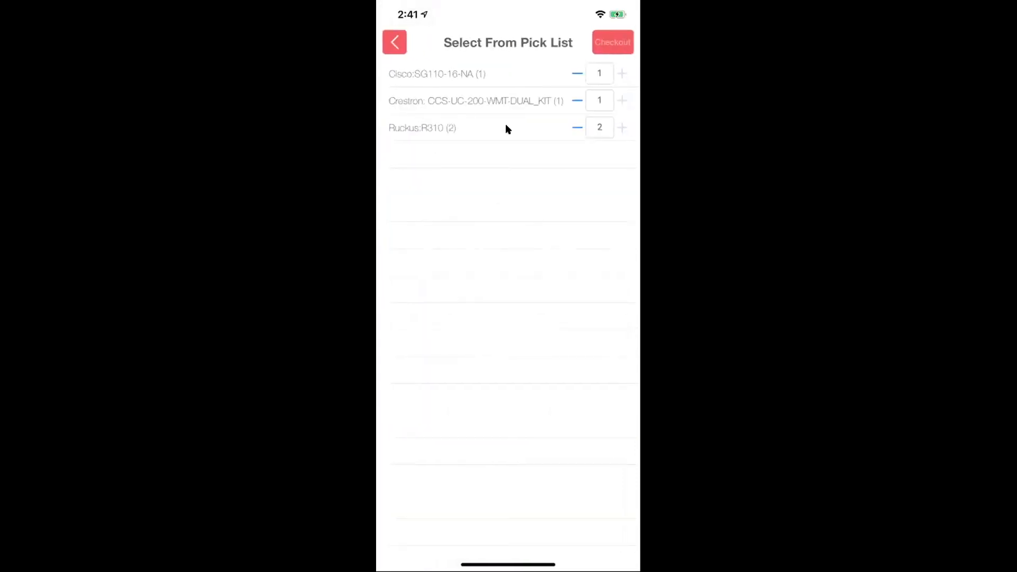
- Check out the Cisco item and one Ruckus:R310 from the pick list
{"action": "left_click", "coordinate": [416, 74]}
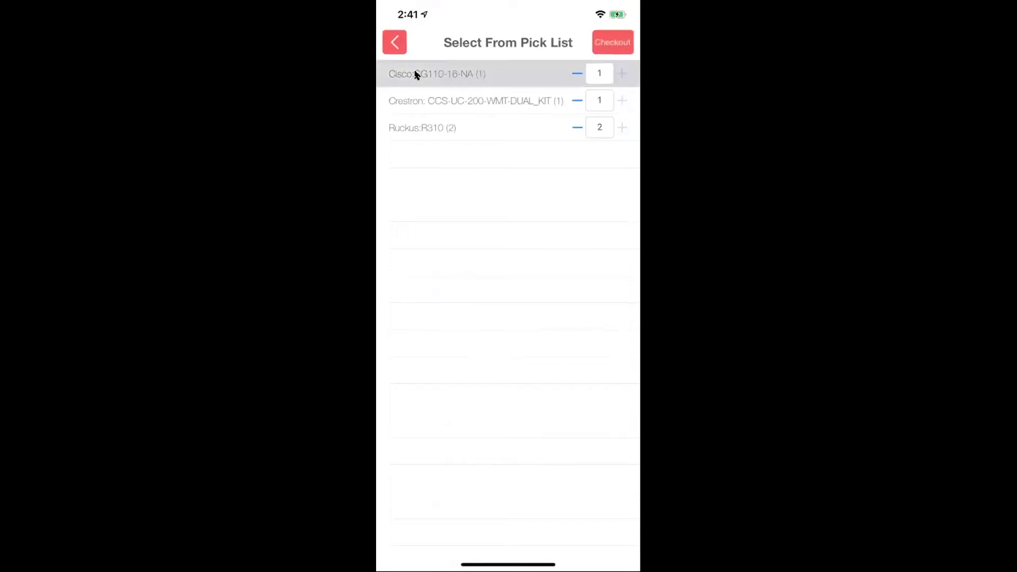
{"action": "left_click", "coordinate": [456, 127]}
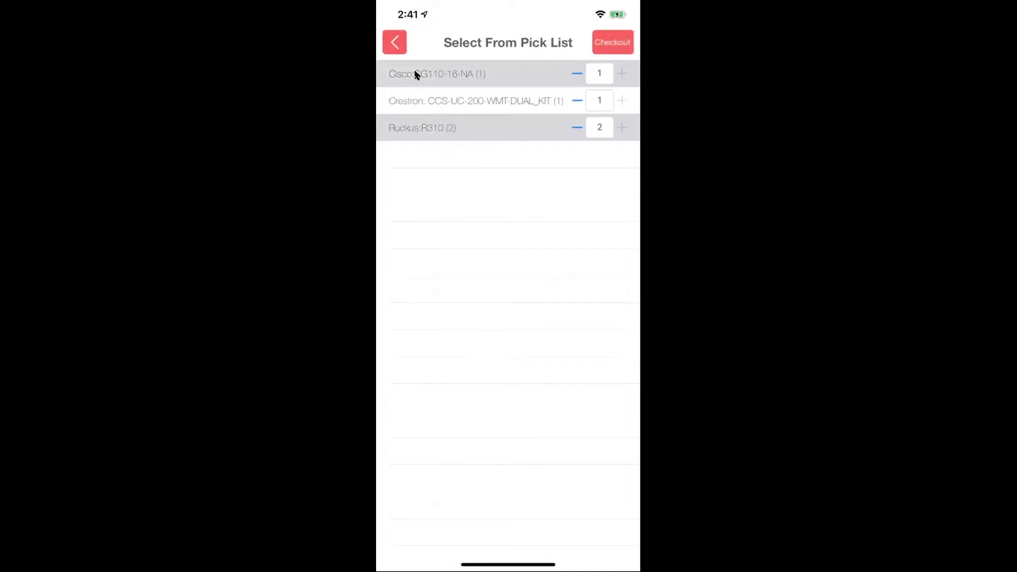
{"action": "left_click", "coordinate": [578, 128]}
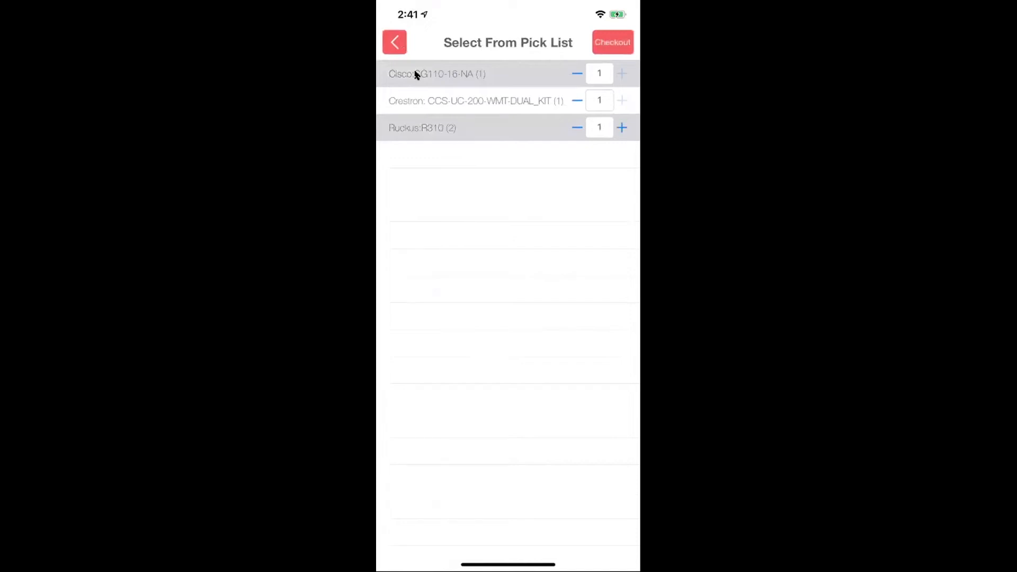
{"action": "left_click", "coordinate": [621, 41]}
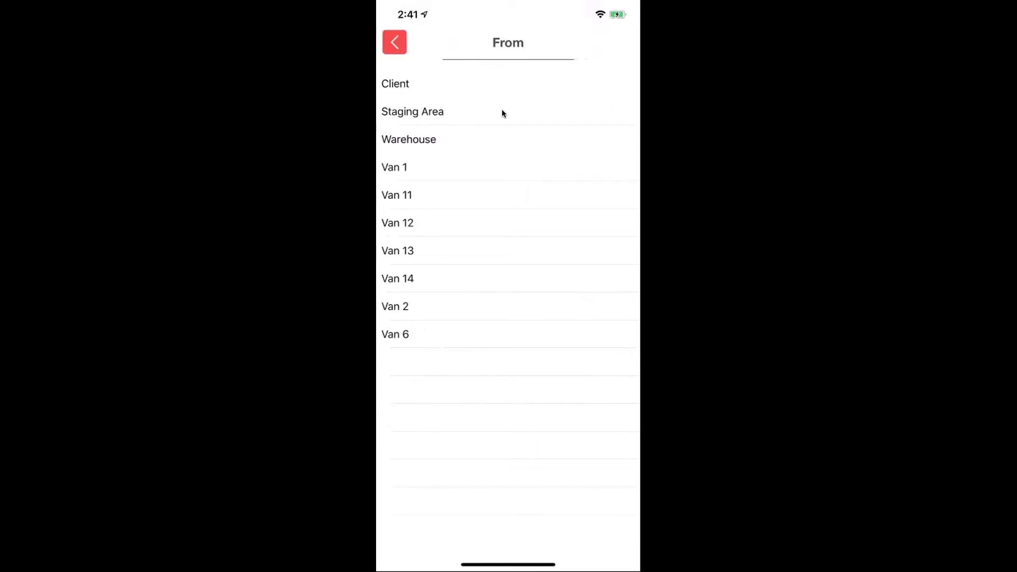
- Set the source to Warehouse, then review Van 11's $47.94 stock and return to the Dashboard
{"action": "left_click", "coordinate": [477, 139]}
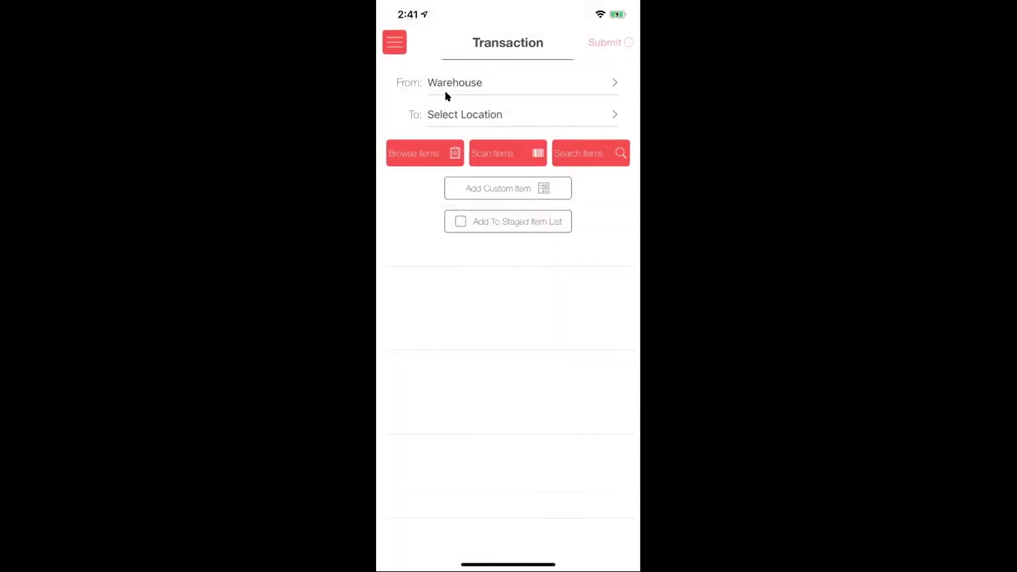
{"action": "left_click", "coordinate": [395, 42]}
{"action": "left_click", "coordinate": [421, 134]}
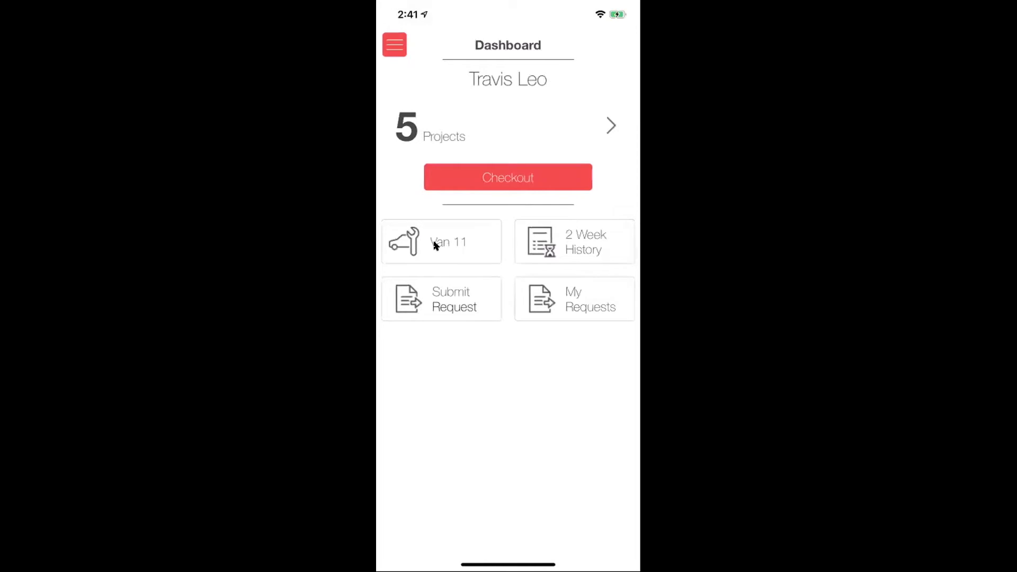
{"action": "left_click", "coordinate": [435, 245]}
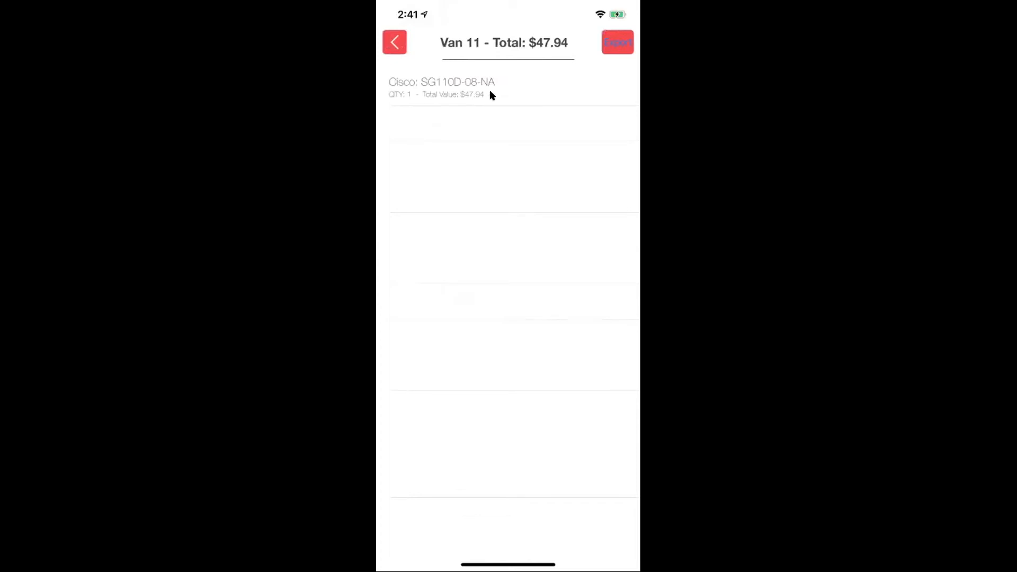
{"action": "left_click", "coordinate": [395, 42]}
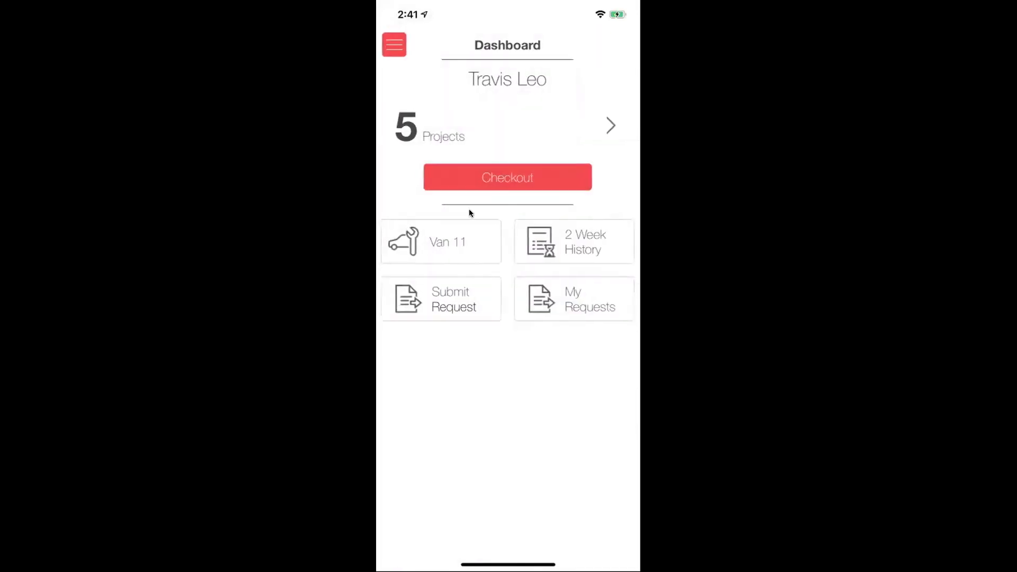
- Submit a custom request for 'Rip ties' delivered to Van 11, then view My Requests
{"action": "left_click", "coordinate": [451, 294]}
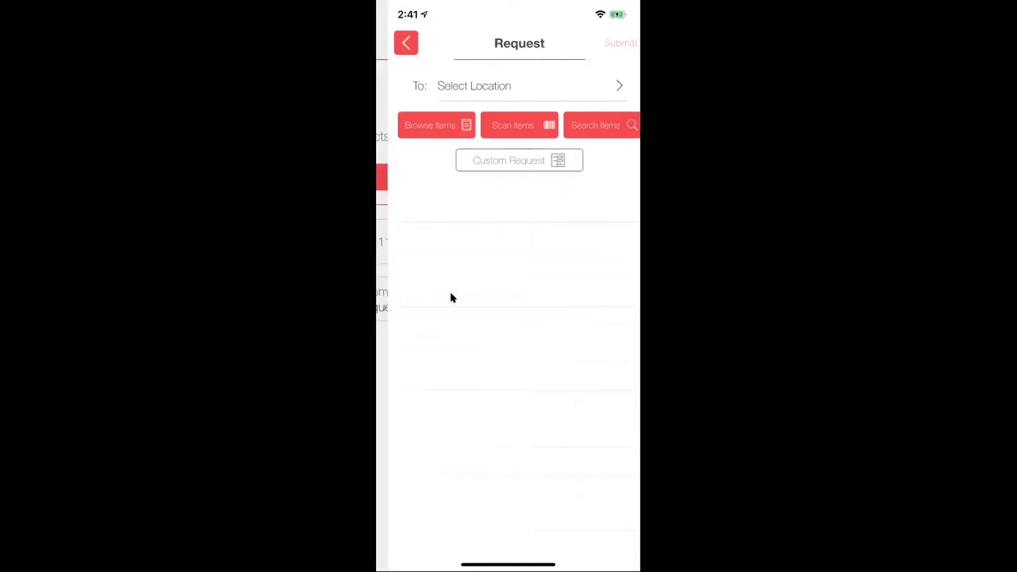
{"action": "left_click", "coordinate": [449, 87]}
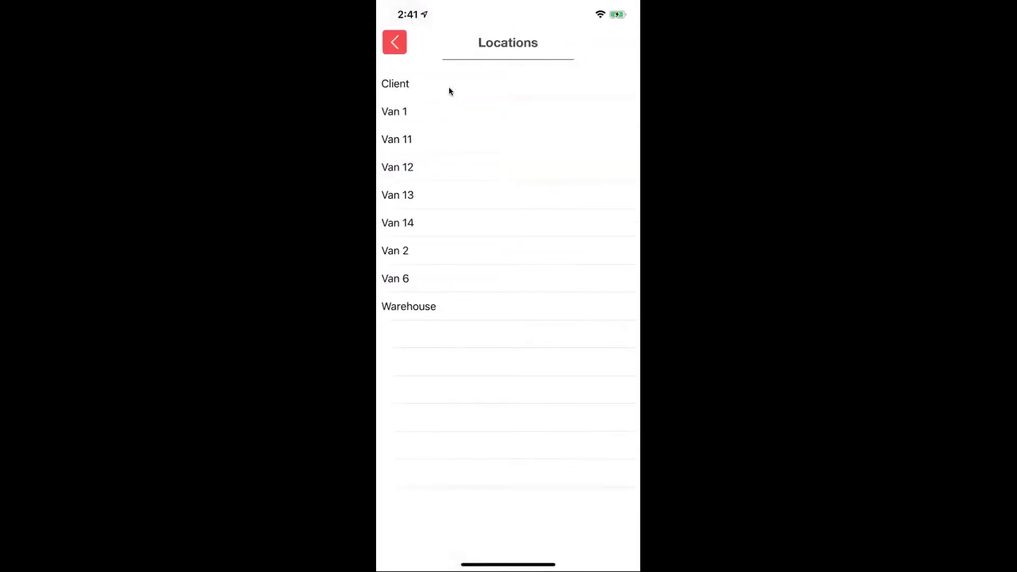
{"action": "left_click", "coordinate": [423, 139]}
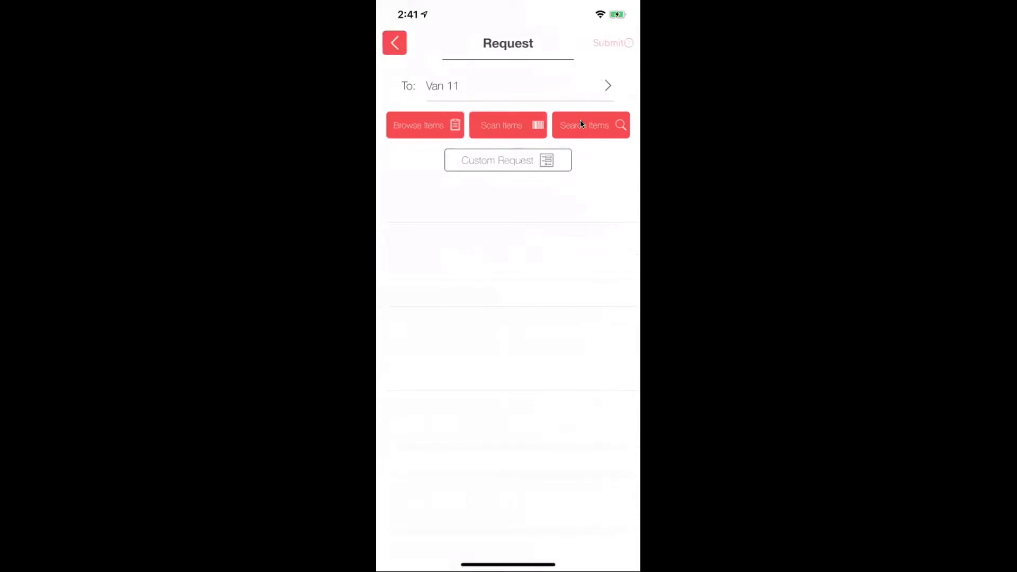
{"action": "left_click", "coordinate": [501, 158]}
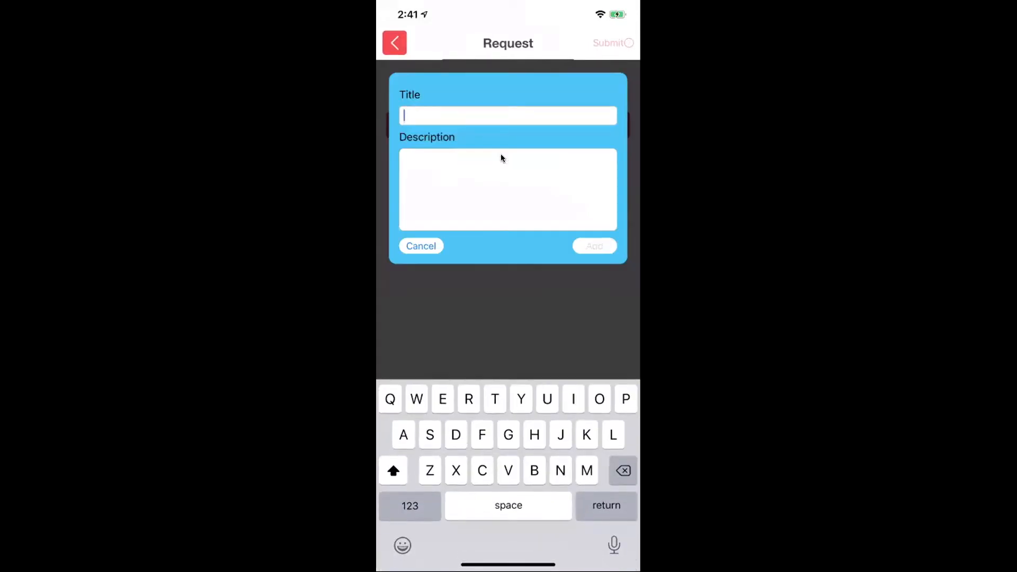
{"action": "type", "text": "Rip ties"}
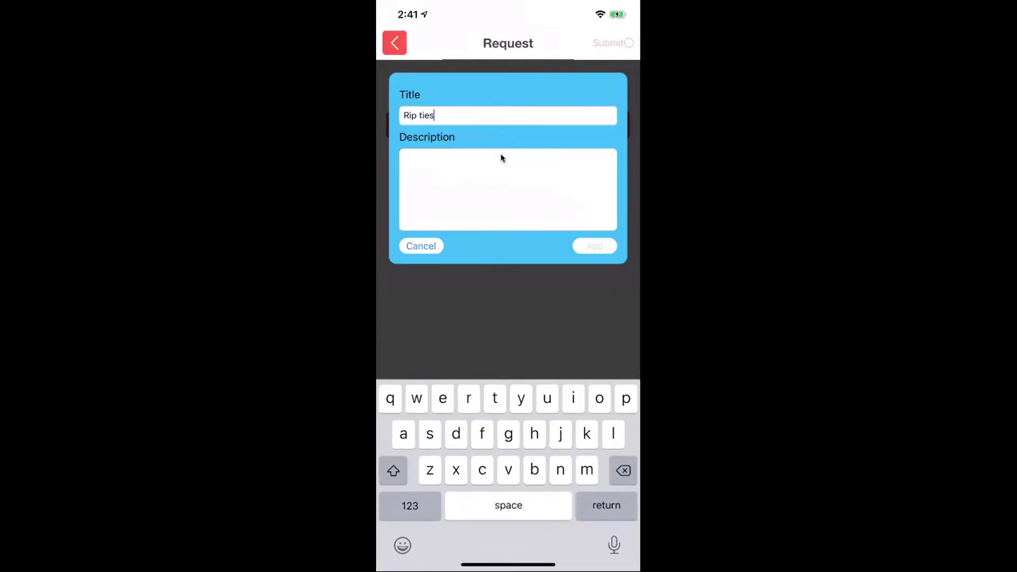
{"action": "left_click", "coordinate": [501, 155]}
{"action": "type", "text": "Rip ties"}
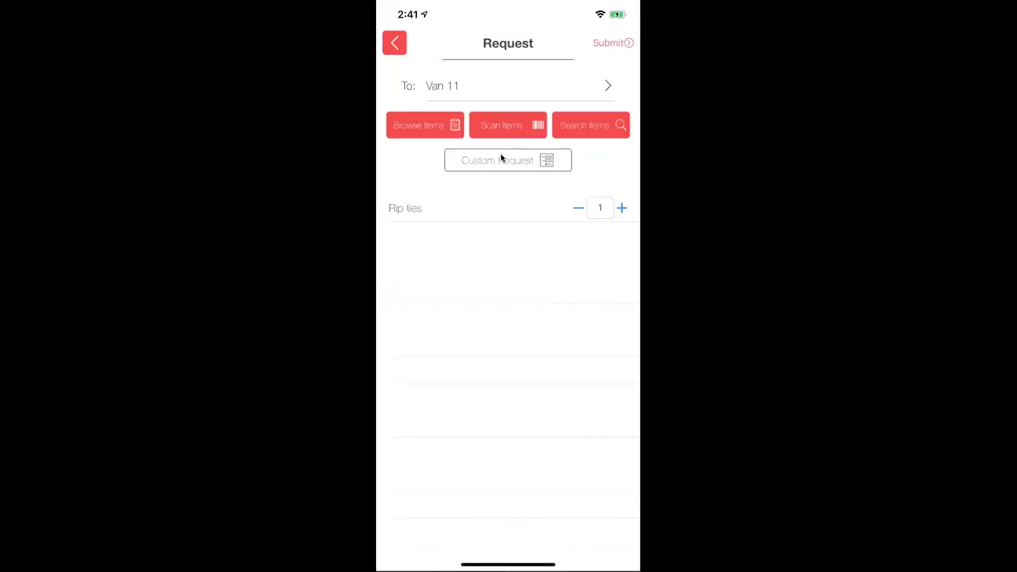
{"action": "left_click", "coordinate": [621, 43]}
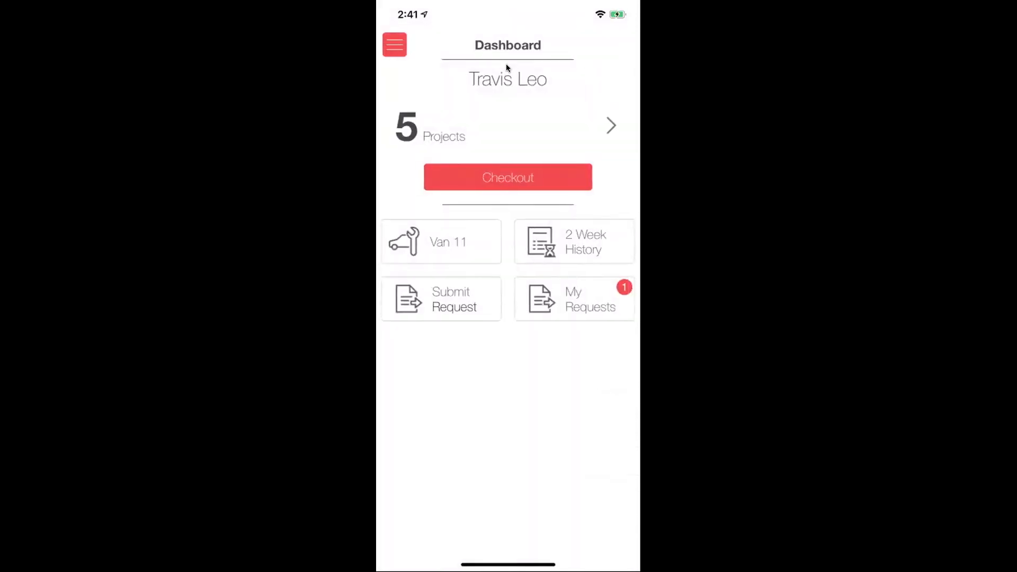
{"action": "left_click", "coordinate": [585, 301]}
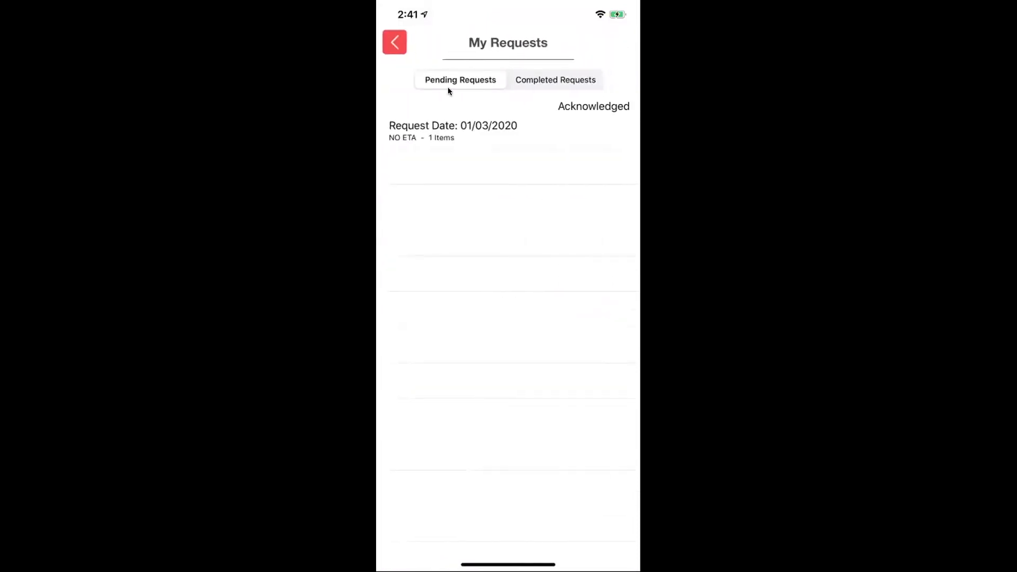
- Review the pending Rip ties request details, then scroll through the Completed Requests list
{"action": "left_click", "coordinate": [450, 131]}
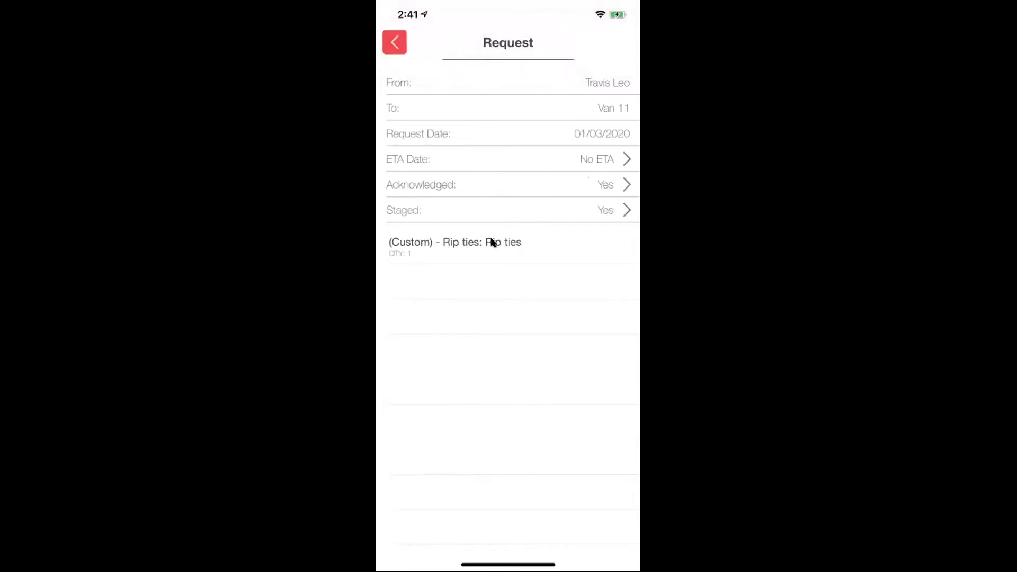
{"action": "left_click", "coordinate": [394, 49]}
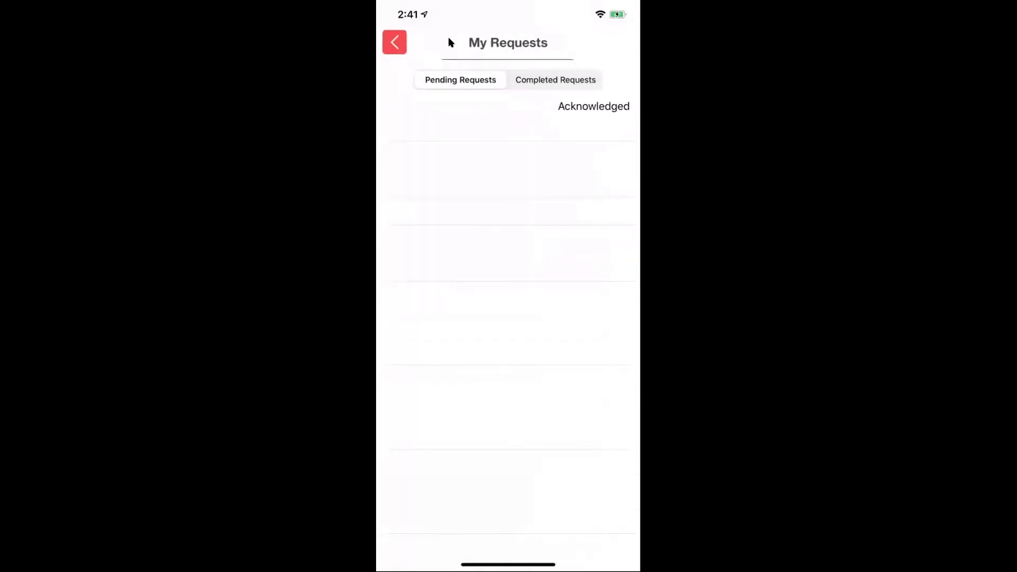
{"action": "left_click", "coordinate": [576, 84]}
{"action": "scroll", "coordinate": [554, 155], "scroll_direction": "down", "scroll_amount": 5}
{"action": "scroll", "coordinate": [554, 154], "scroll_direction": "down", "scroll_amount": 3}
{"action": "scroll", "coordinate": [554, 155], "scroll_direction": "up", "scroll_amount": 8}
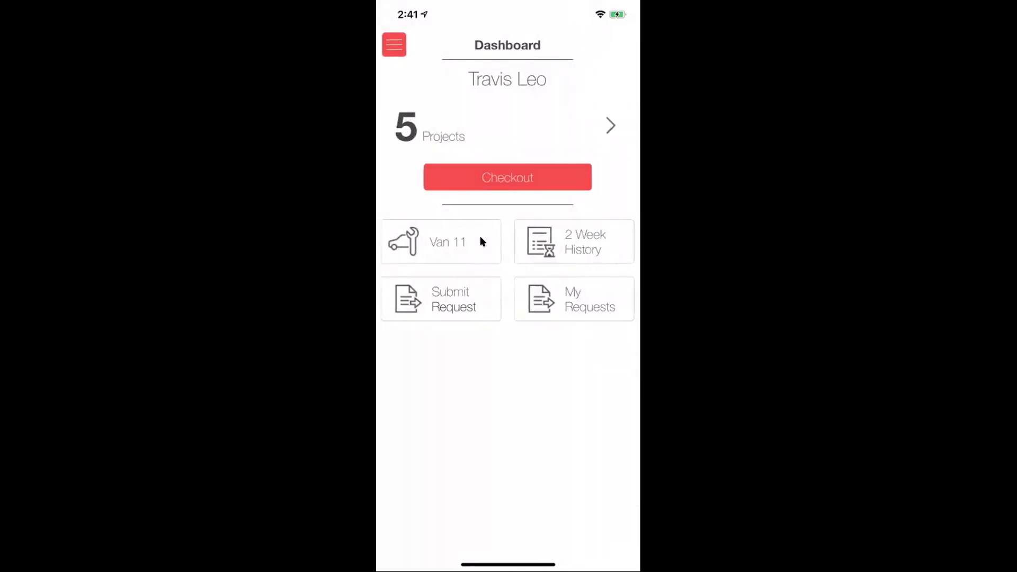
{"action": "left_click", "coordinate": [566, 244]}
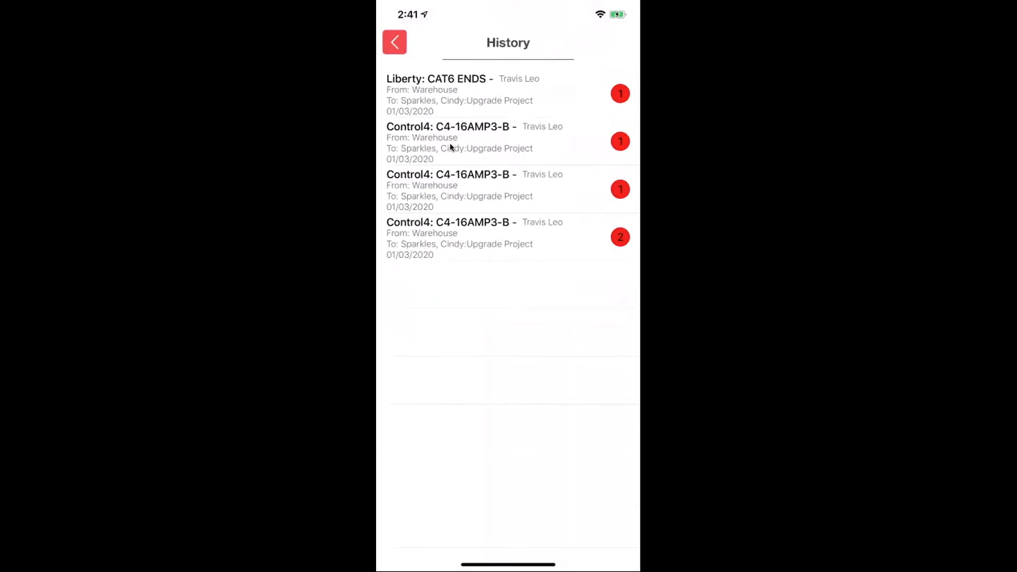
{"action": "left_click", "coordinate": [385, 49]}
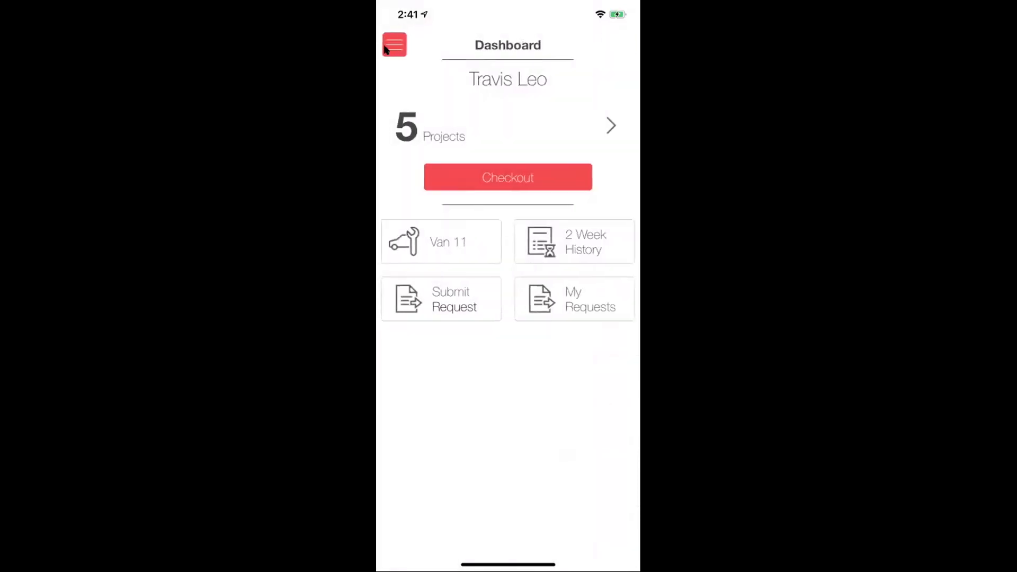
- On Serial # / Item Detail, scan the Control4 C4-16AMP3-B and its serial R9861500D01
{"action": "left_click", "coordinate": [385, 49]}
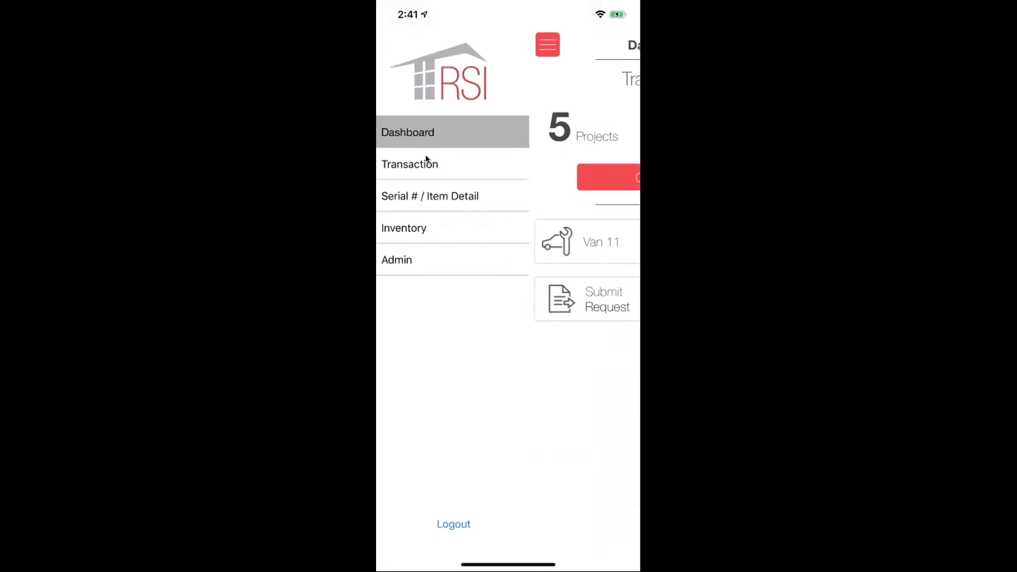
{"action": "left_click", "coordinate": [424, 163]}
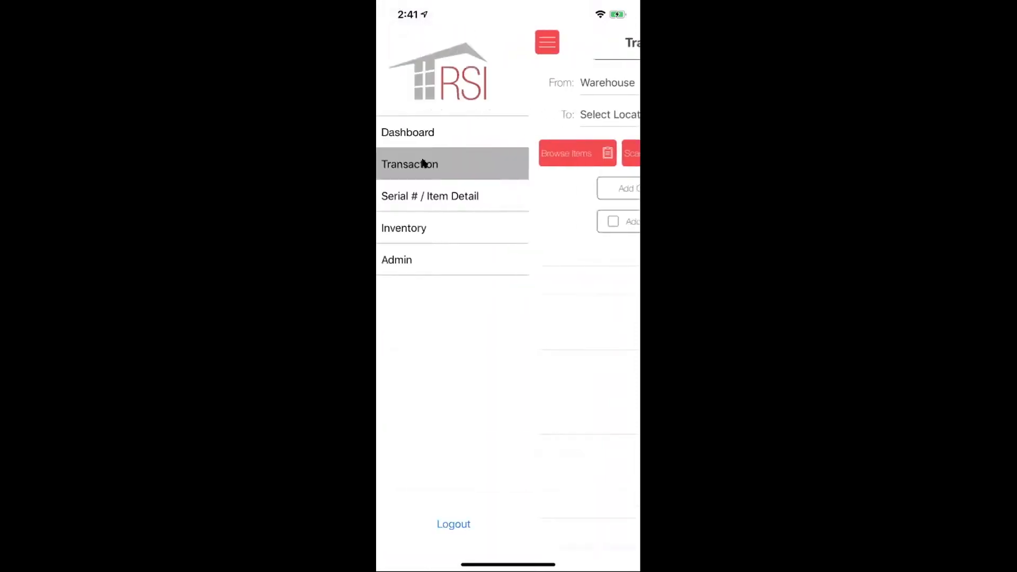
{"action": "left_click", "coordinate": [423, 196]}
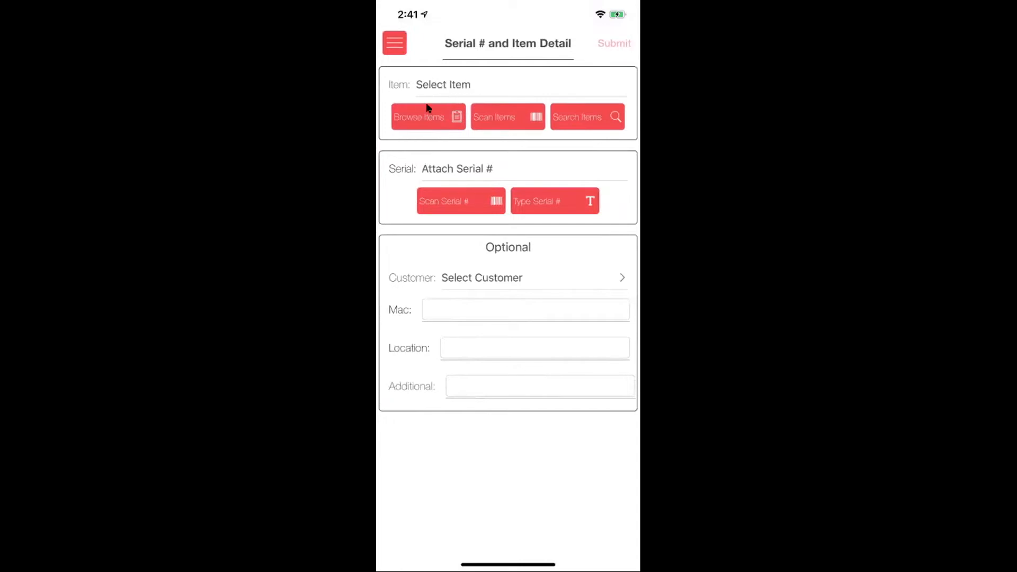
{"action": "left_click", "coordinate": [517, 124]}
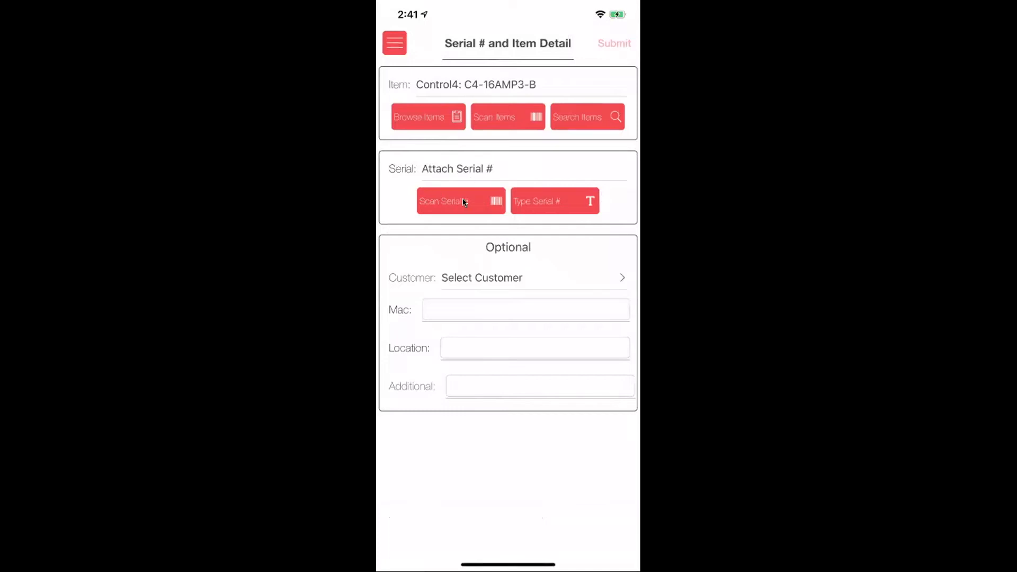
{"action": "left_click", "coordinate": [538, 199]}
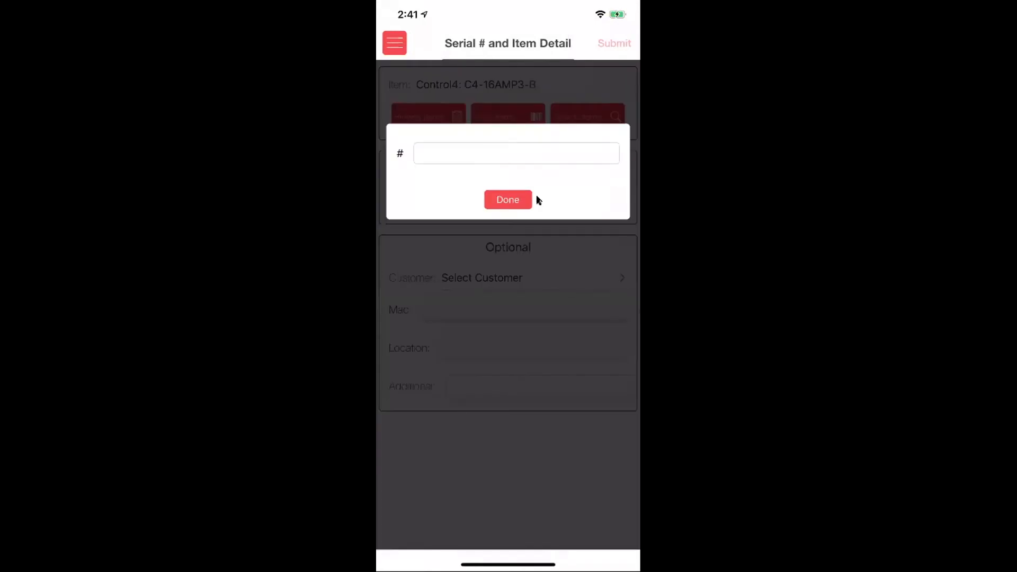
{"action": "left_click", "coordinate": [536, 199]}
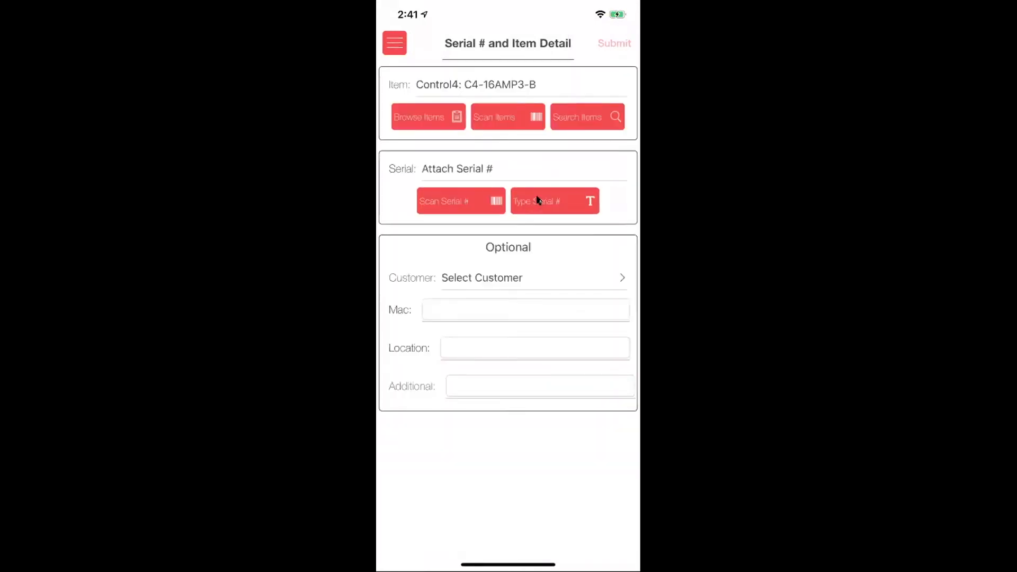
{"action": "left_click", "coordinate": [469, 200]}
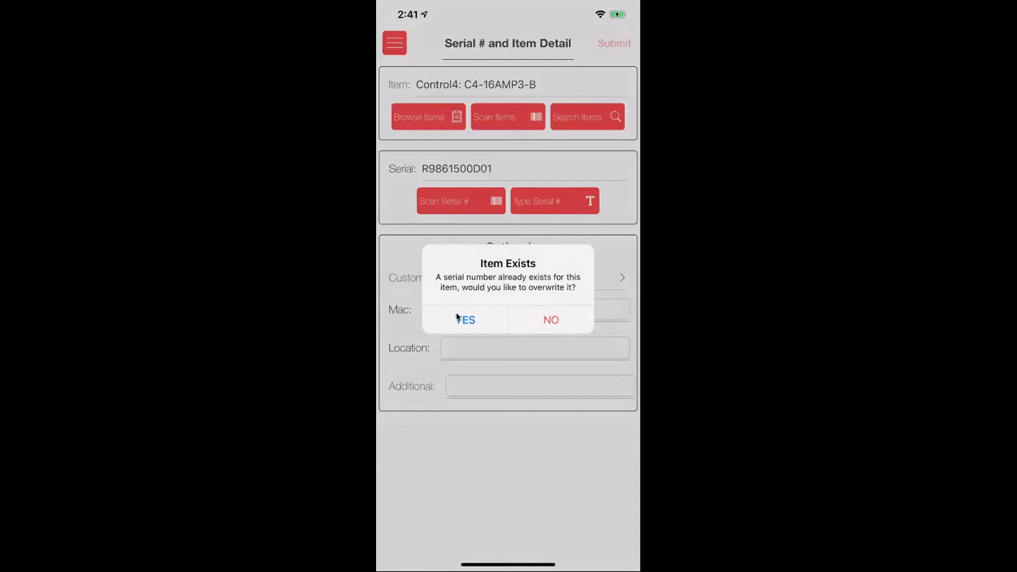
- Confirm the serial overwrite and assign the item to the customer's Upgrade Project
{"action": "left_click", "coordinate": [470, 318]}
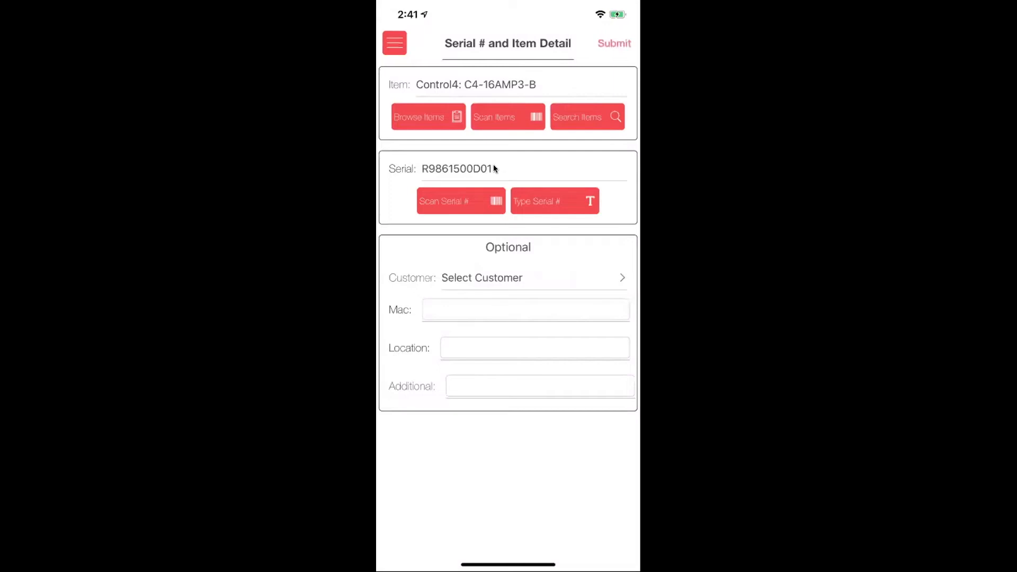
{"action": "left_click", "coordinate": [492, 278]}
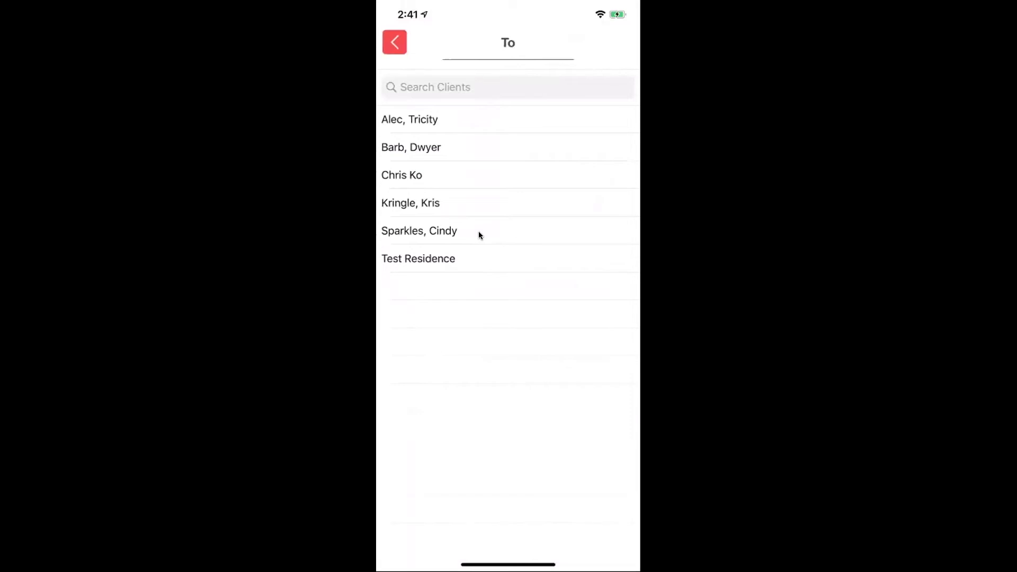
{"action": "left_click", "coordinate": [480, 234]}
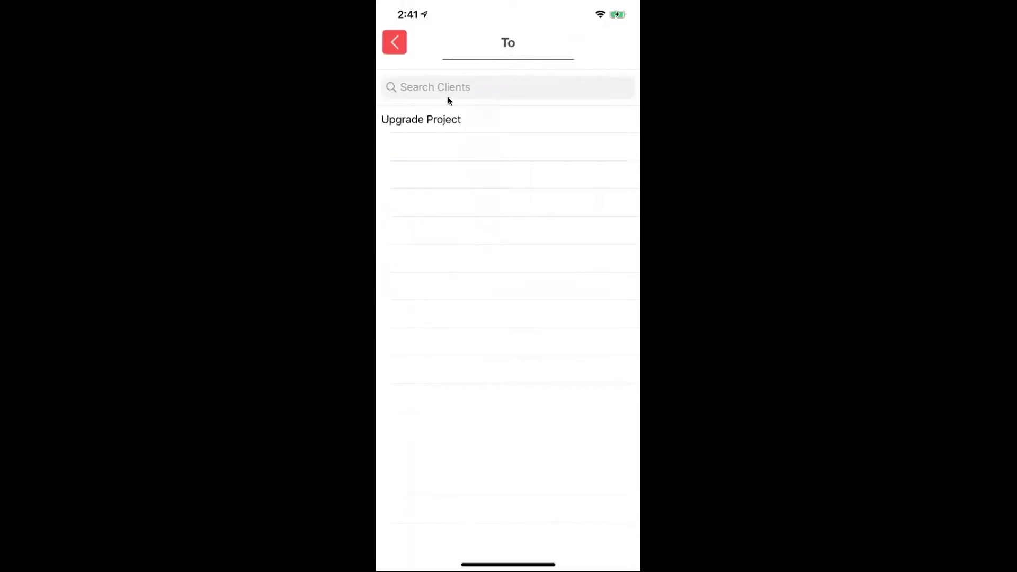
{"action": "left_click", "coordinate": [446, 113]}
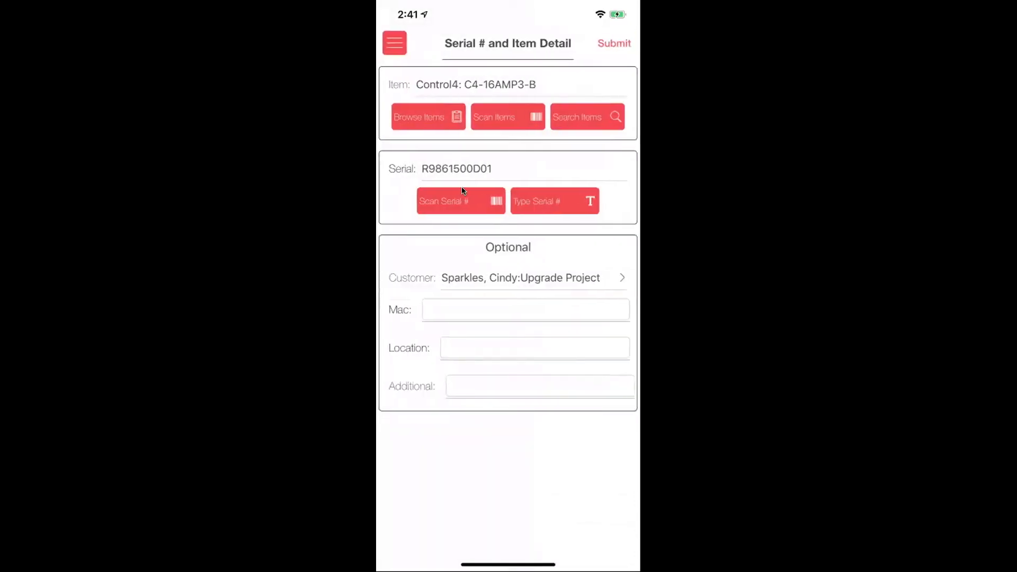
{"action": "left_click", "coordinate": [495, 322]}
- Enter Mac 'test', Location 'master bedroom', Additional 'behind the tv', and submit the details
{"action": "left_click", "coordinate": [481, 313]}
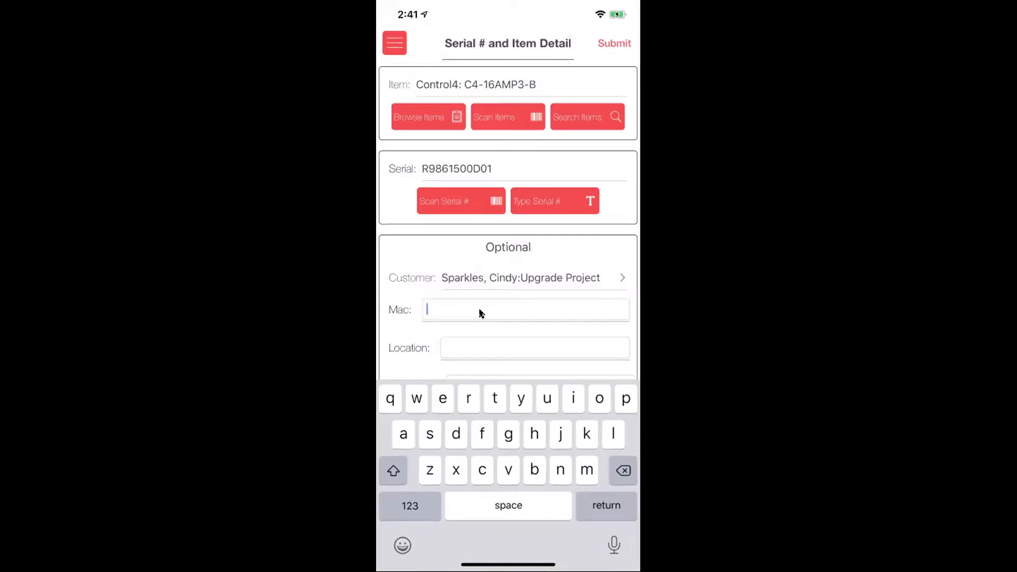
{"action": "type", "text": "test"}
{"action": "key", "text": "Return"}
{"action": "type", "text": "mastrr hed"}
{"action": "key", "text": "BackSpace"}
{"action": "key", "text": "BackSpace"}
{"action": "key", "text": "BackSpace"}
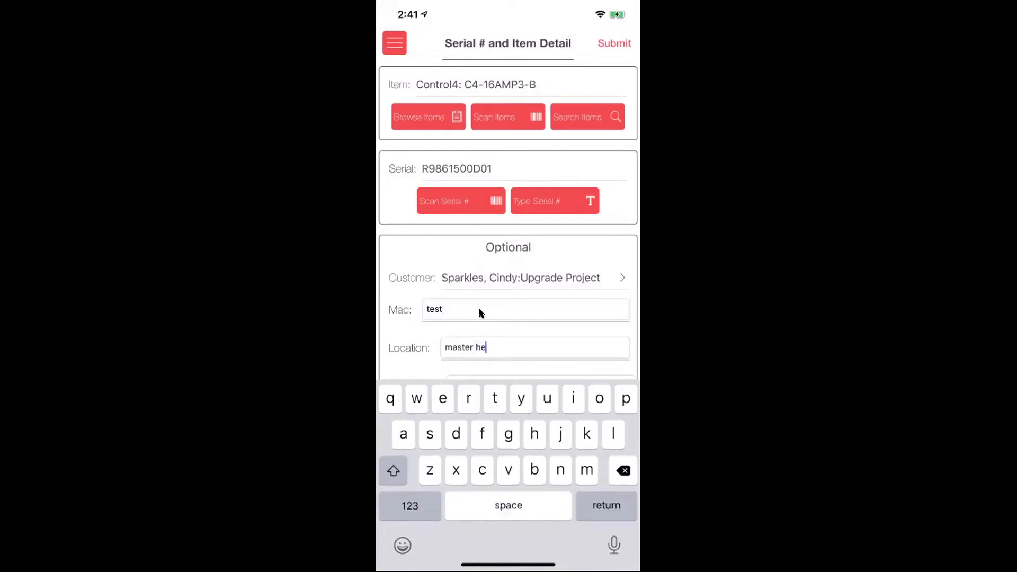
{"action": "type", "text": "bedroom"}
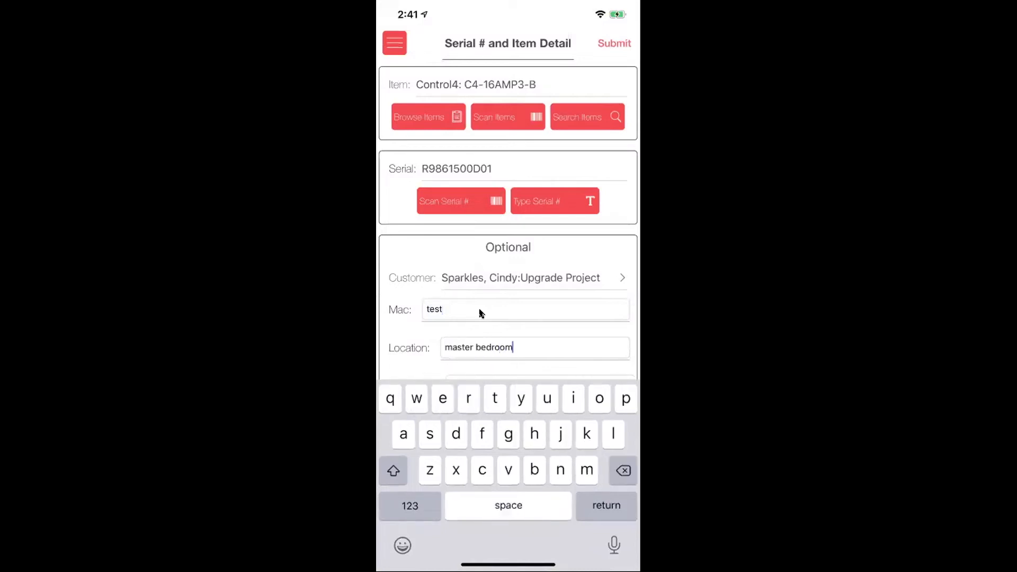
{"action": "key", "text": "Return"}
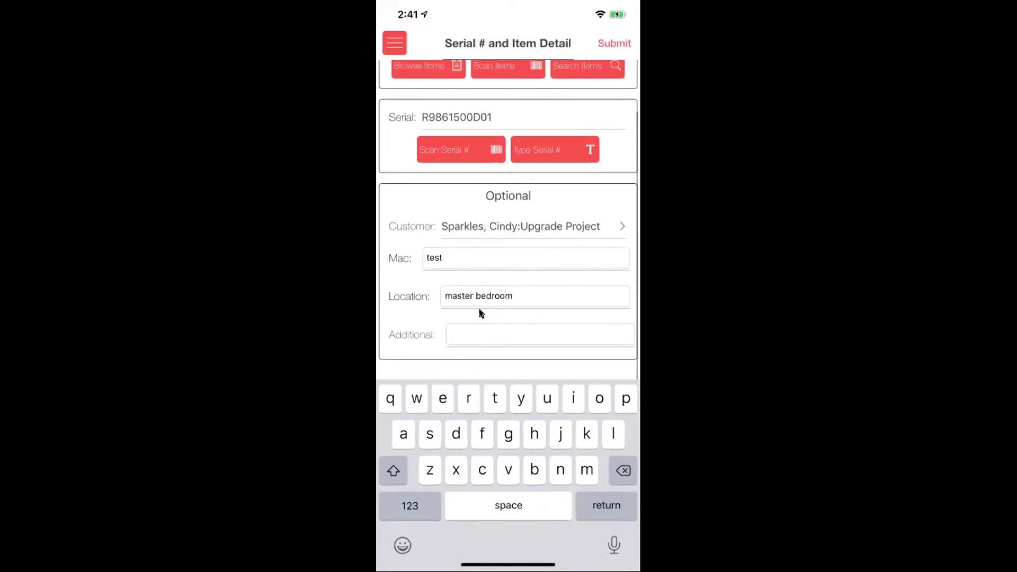
{"action": "type", "text": "behind the tv"}
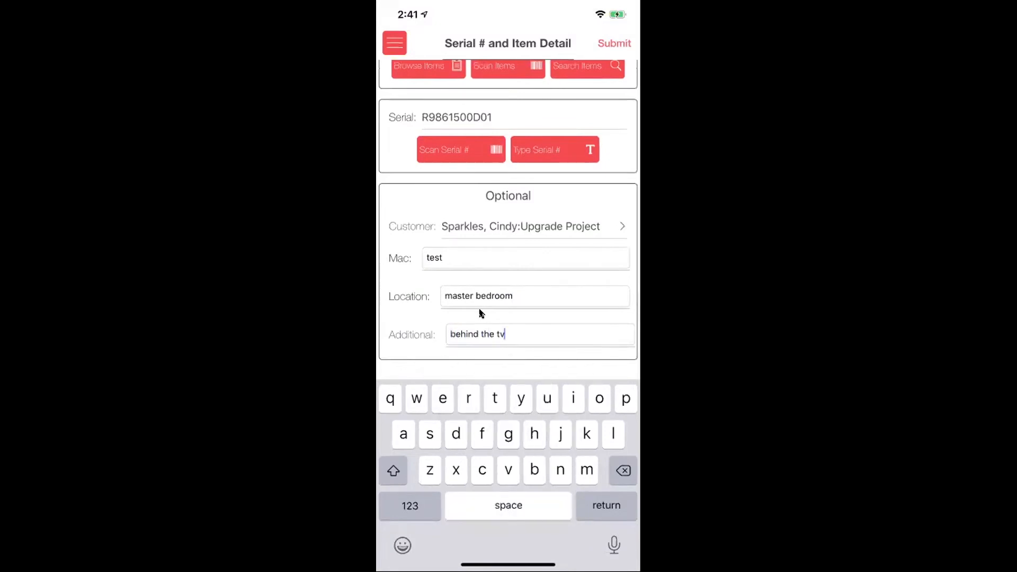
{"action": "scroll", "coordinate": [529, 298], "scroll_direction": "up", "scroll_amount": 3}
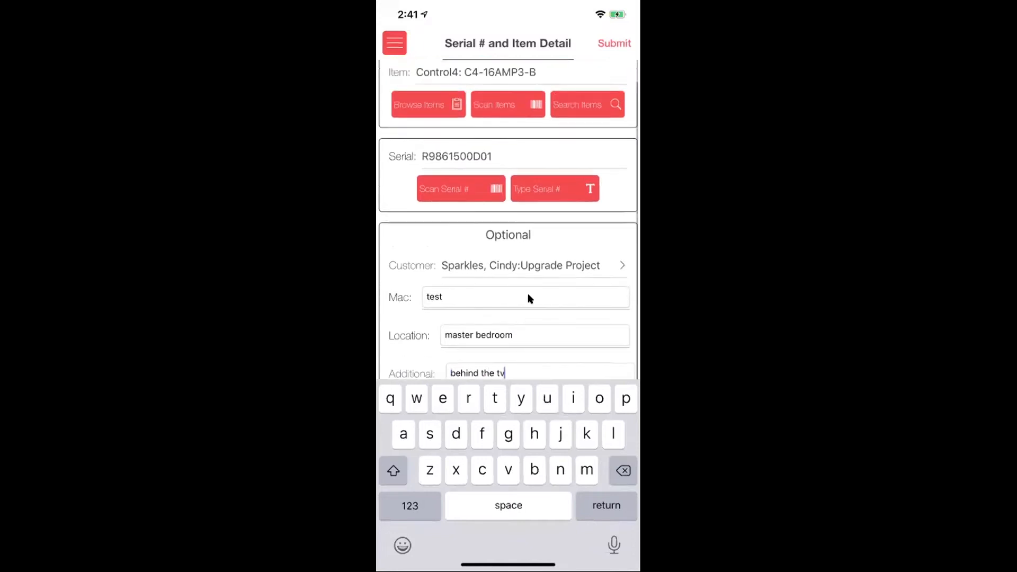
{"action": "left_click", "coordinate": [597, 48]}
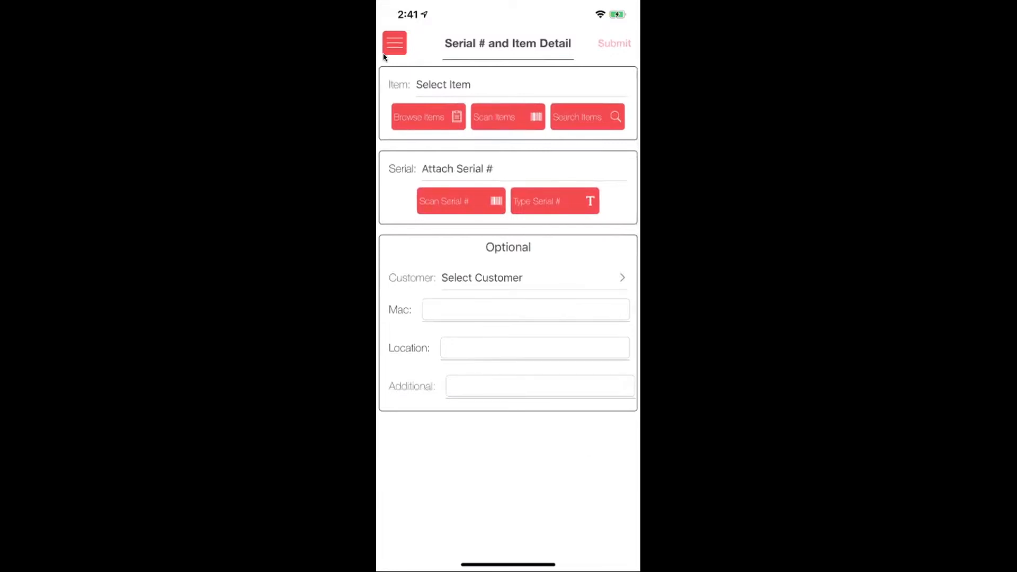
- Open the Inventory browser and list Apple's models, e.g. Apple TV 4K - 64GB at 9
{"action": "left_click", "coordinate": [394, 43]}
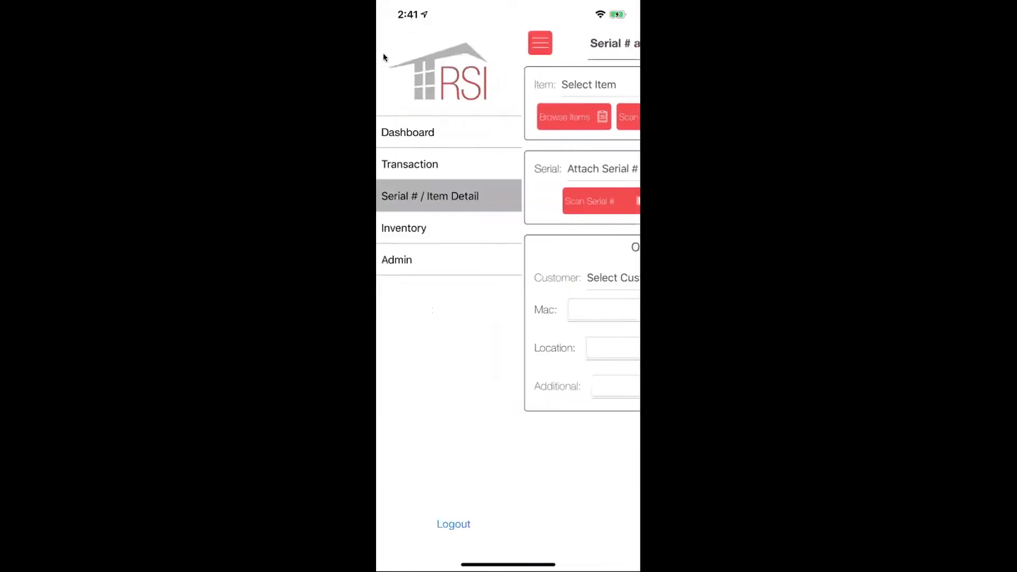
{"action": "left_click", "coordinate": [403, 228]}
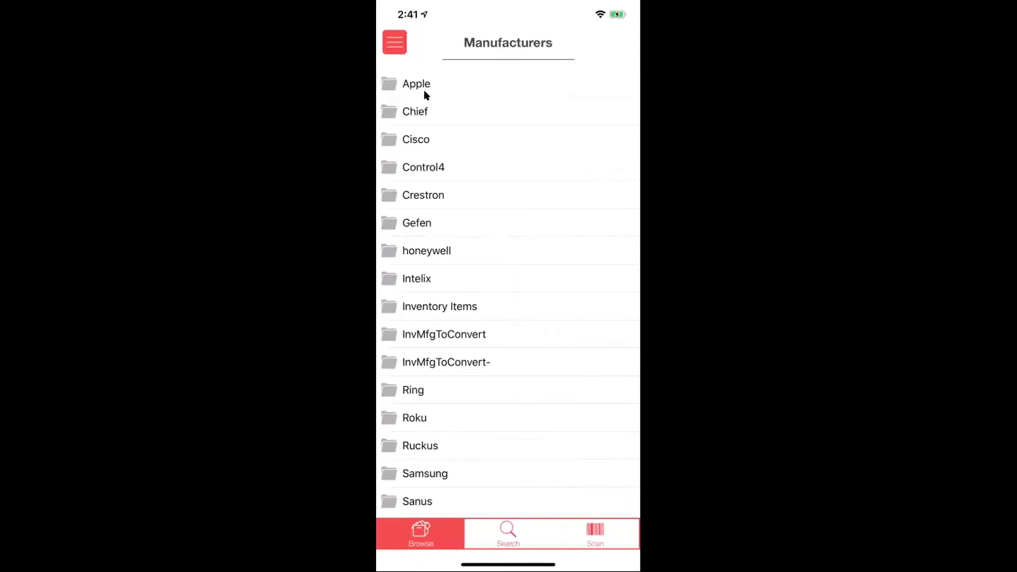
{"action": "scroll", "coordinate": [424, 91], "scroll_direction": "down", "scroll_amount": 5}
{"action": "scroll", "coordinate": [424, 90], "scroll_direction": "up", "scroll_amount": 5}
{"action": "left_click", "coordinate": [428, 80]}
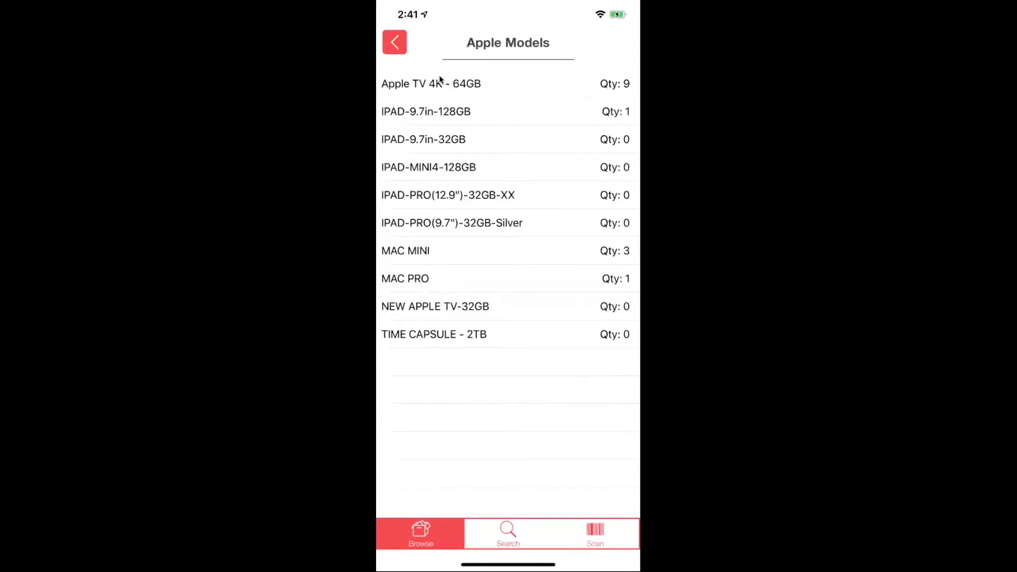
- Open the Apple TV 4K - 64GB stock detail ($199.00) and check its per-location quantities
{"action": "left_click", "coordinate": [439, 81]}
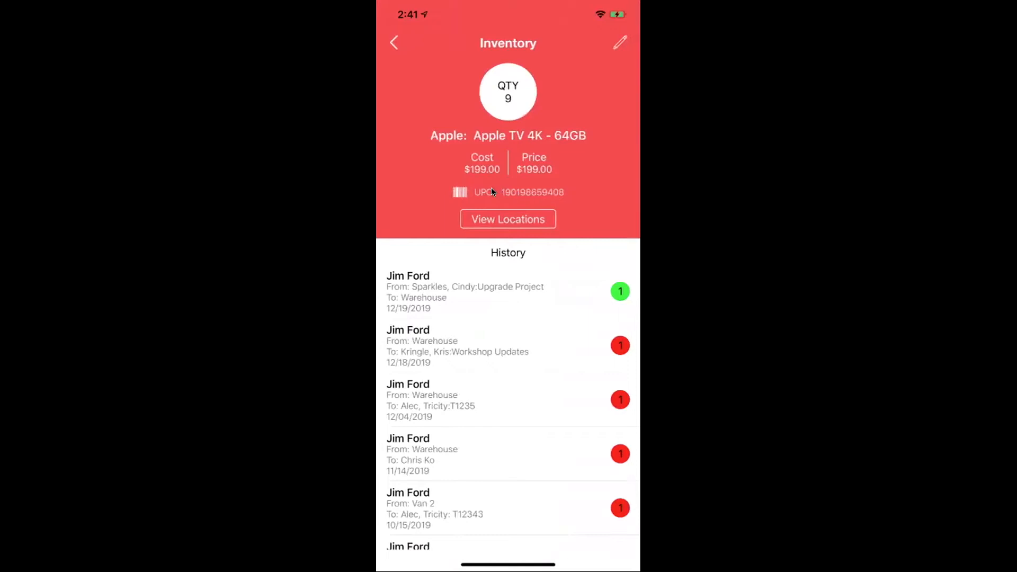
{"action": "left_click", "coordinate": [507, 221]}
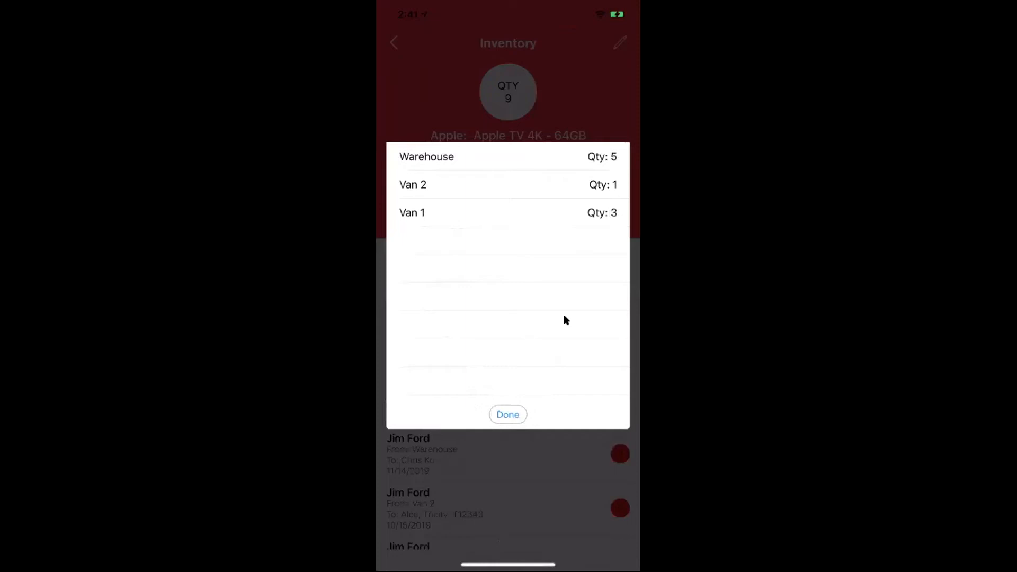
{"action": "left_click", "coordinate": [506, 415]}
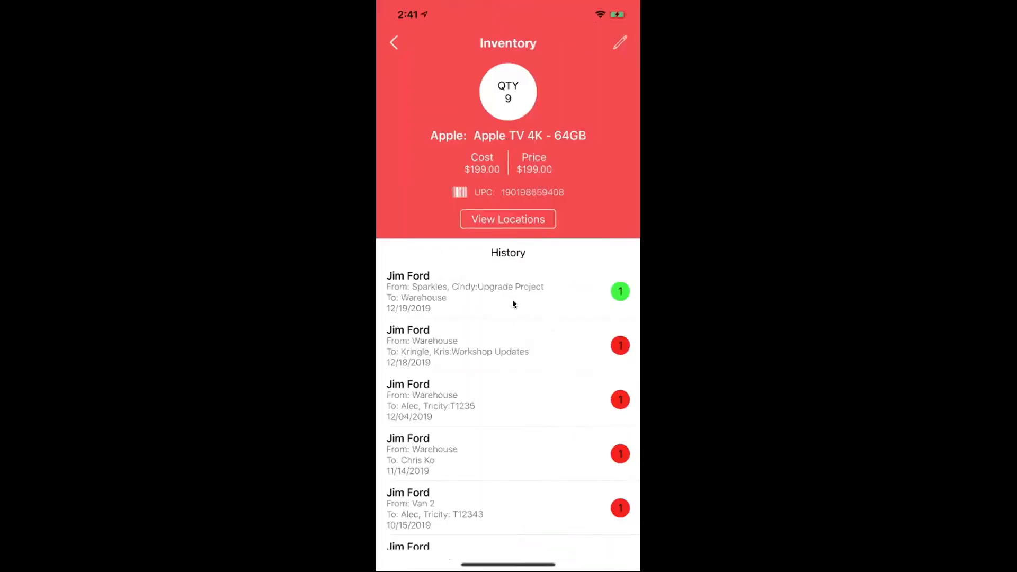
- Scroll through the Apple TV 4K - 64GB transfer history
{"action": "scroll", "coordinate": [513, 303], "scroll_direction": "down", "scroll_amount": 1}
{"action": "scroll", "coordinate": [504, 307], "scroll_direction": "up", "scroll_amount": 1}
{"action": "scroll", "coordinate": [456, 351], "scroll_direction": "down", "scroll_amount": 10}
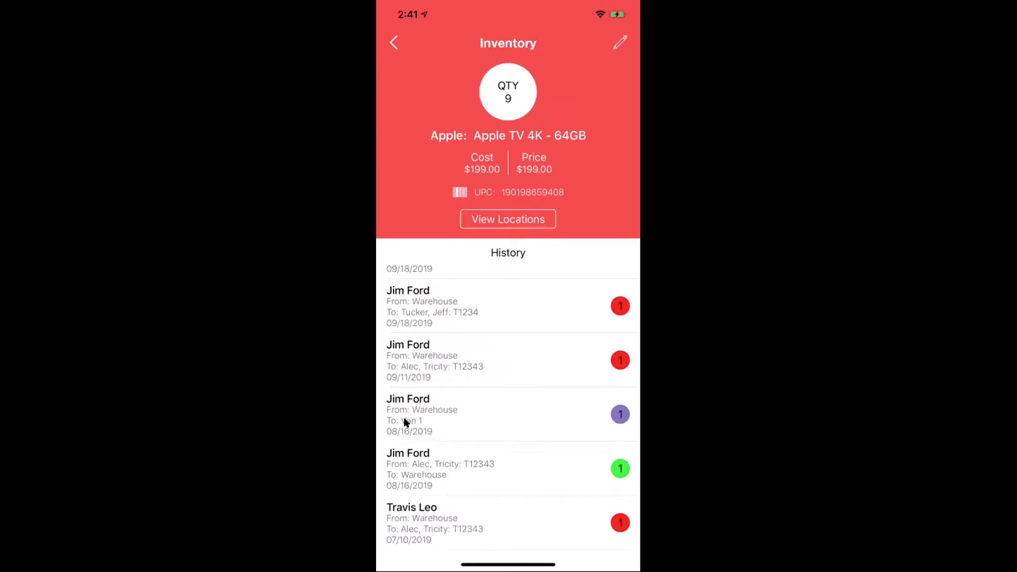
{"action": "scroll", "coordinate": [404, 423], "scroll_direction": "up", "scroll_amount": 5}
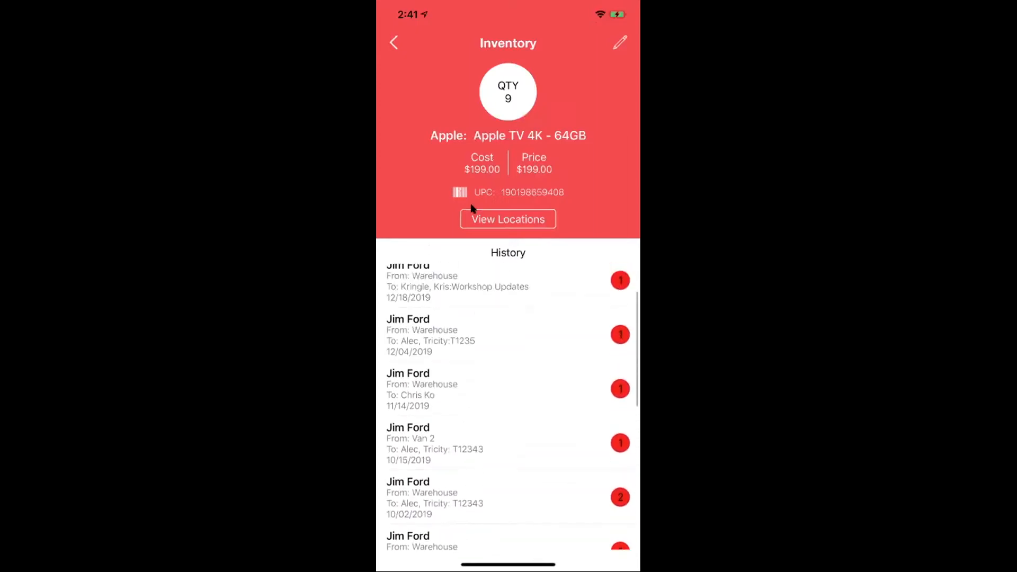
- Enter Warehouse quantity 6 for Apple TV 4K - 64GB, then leave unsaved so it stays 9
{"action": "left_click", "coordinate": [619, 46]}
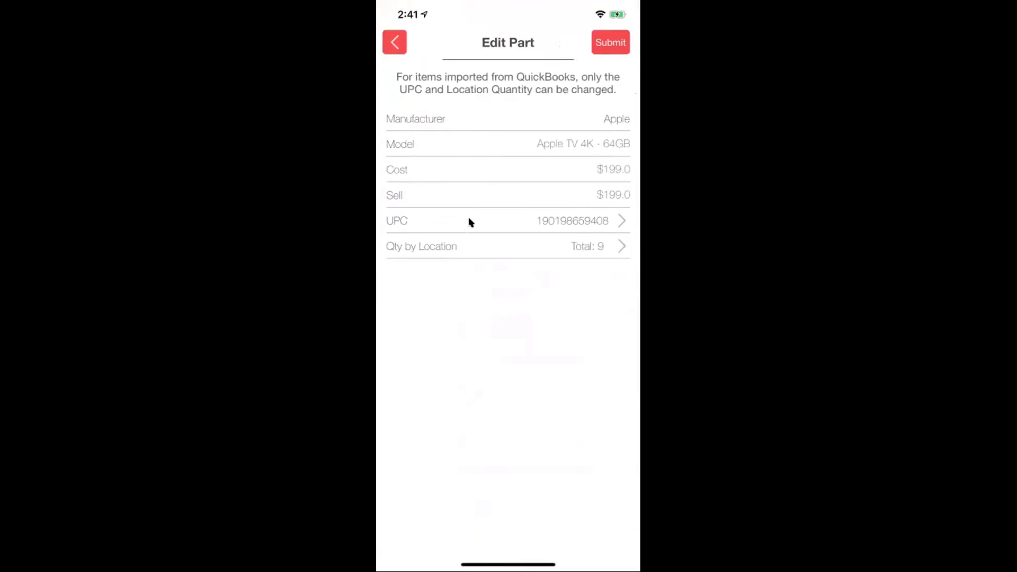
{"action": "left_click", "coordinate": [520, 247]}
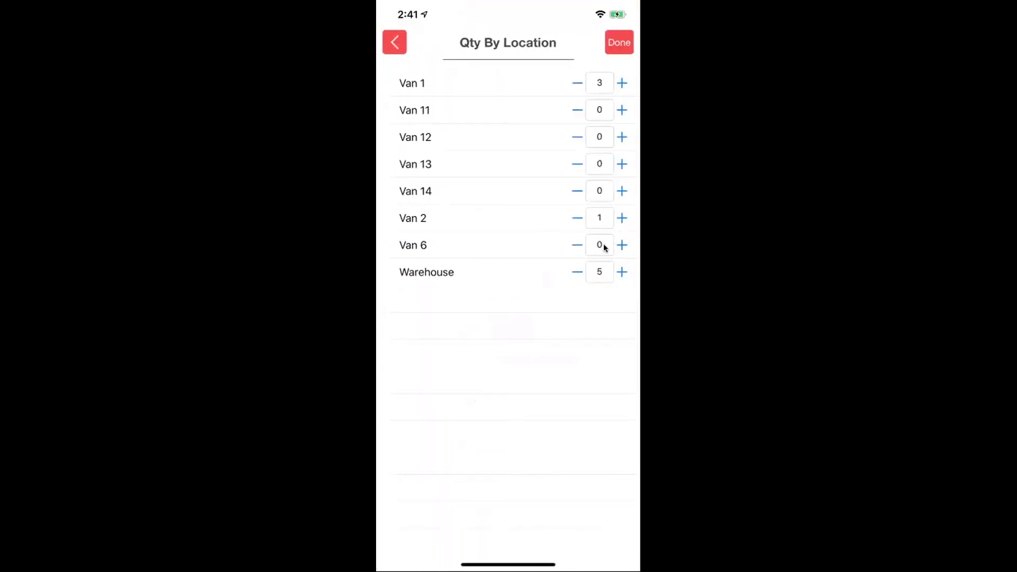
{"action": "left_click", "coordinate": [602, 271]}
{"action": "type", "text": "6"}
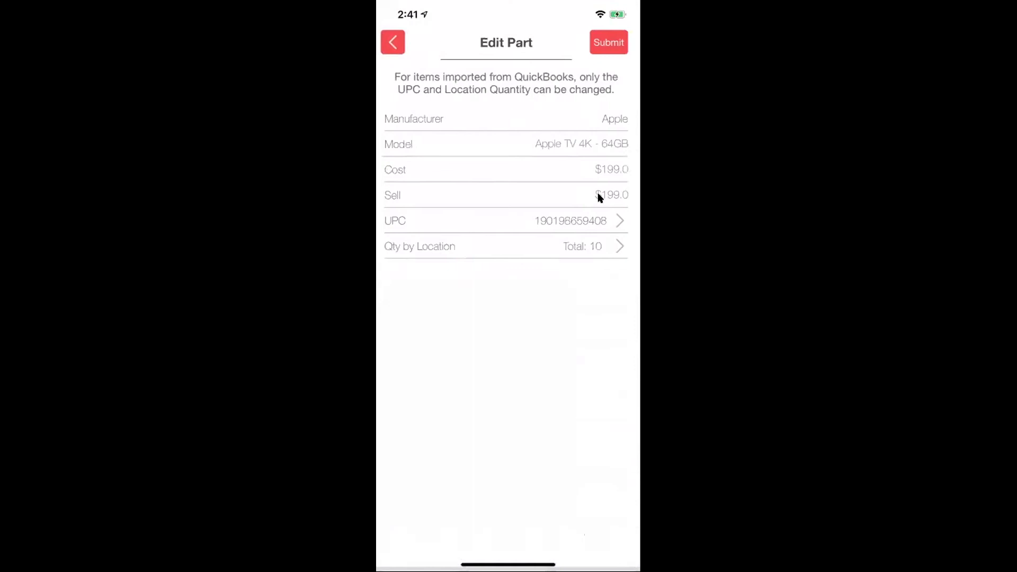
{"action": "left_click", "coordinate": [393, 42]}
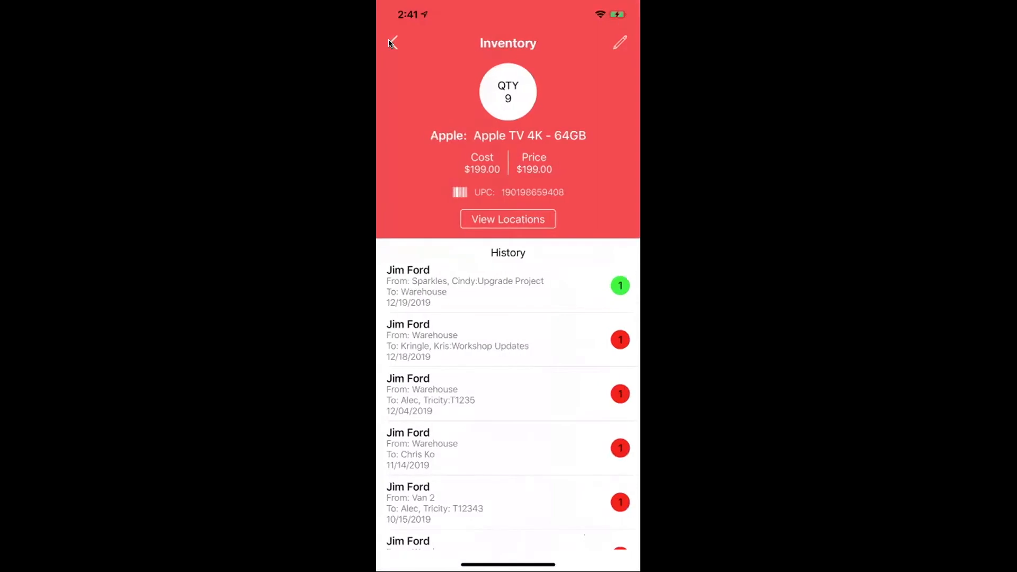
{"action": "left_click", "coordinate": [391, 42]}
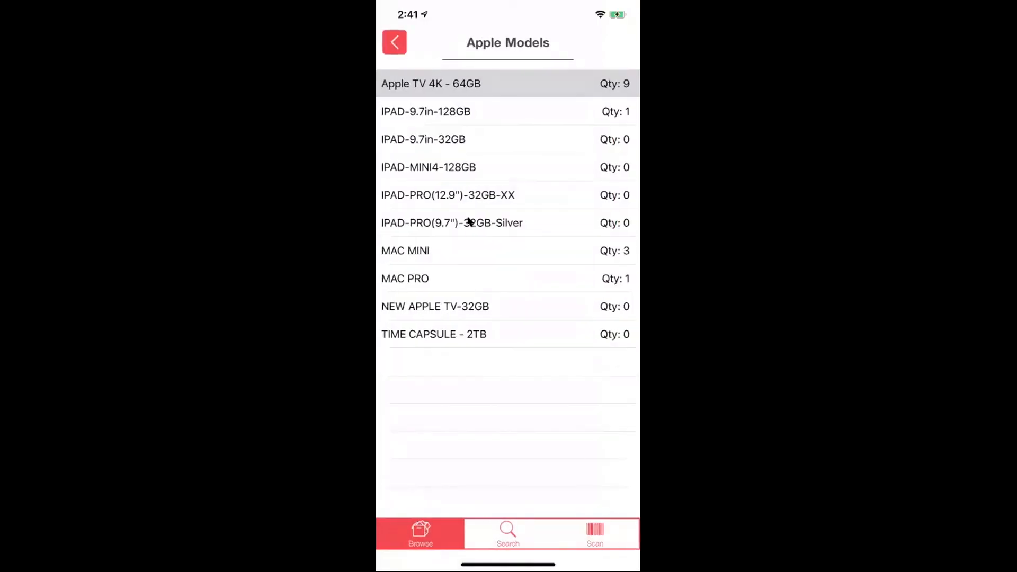
- Search the stock for Cisco and check Control4 C4-16AMP3-B's locations, showing -2 in Warehouse
{"action": "left_click", "coordinate": [496, 530]}
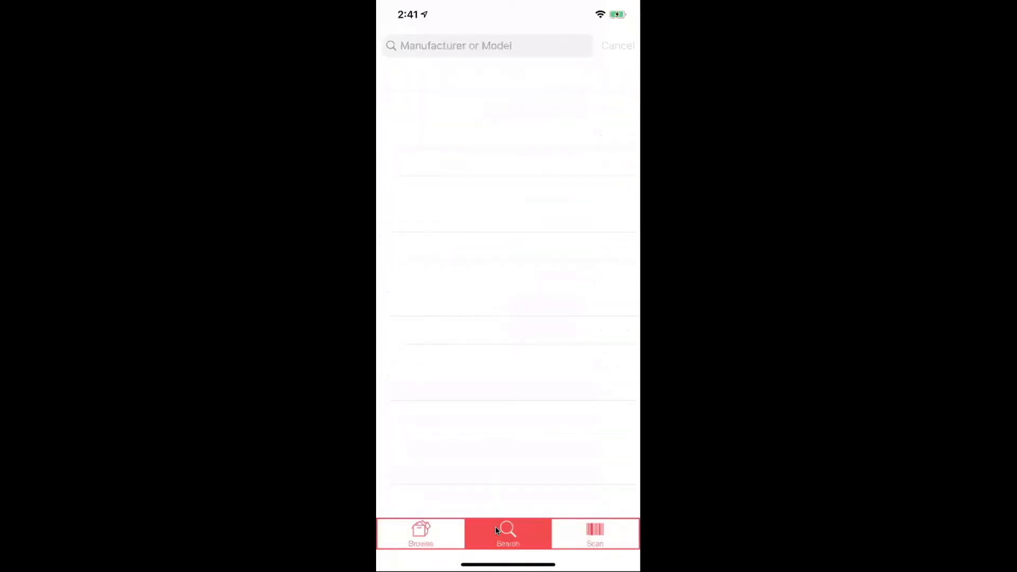
{"action": "type", "text": "Appl"}
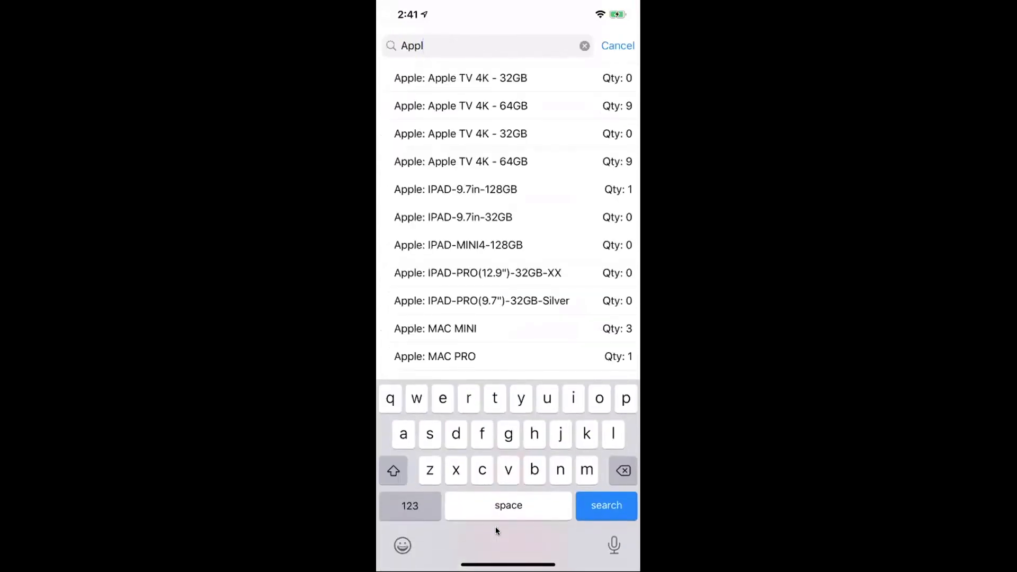
{"action": "key", "text": "BackSpace"}
{"action": "key", "text": "BackSpace"}
{"action": "key", "text": "BackSpace"}
{"action": "key", "text": "BackSpace"}
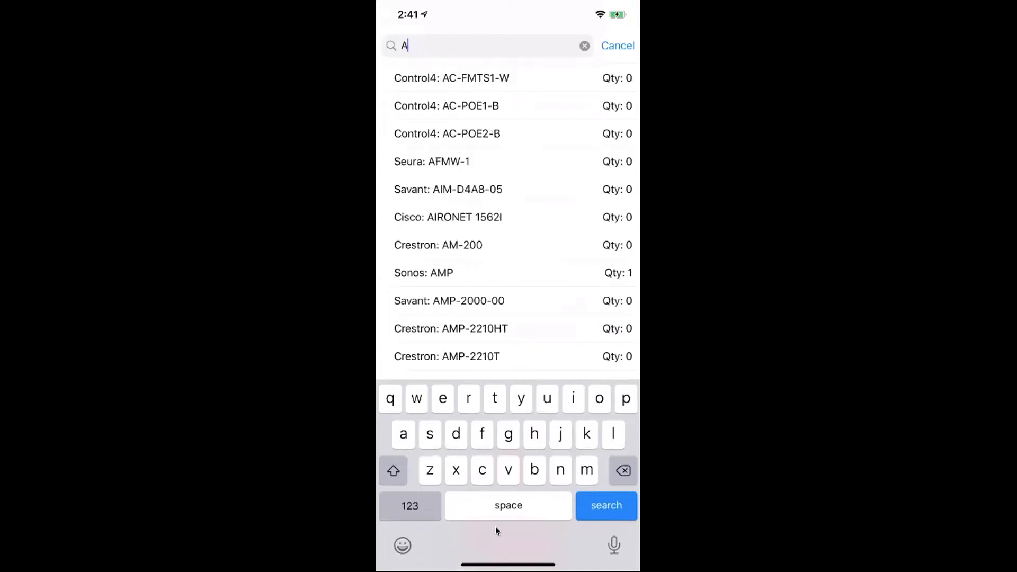
{"action": "type", "text": "Cisco"}
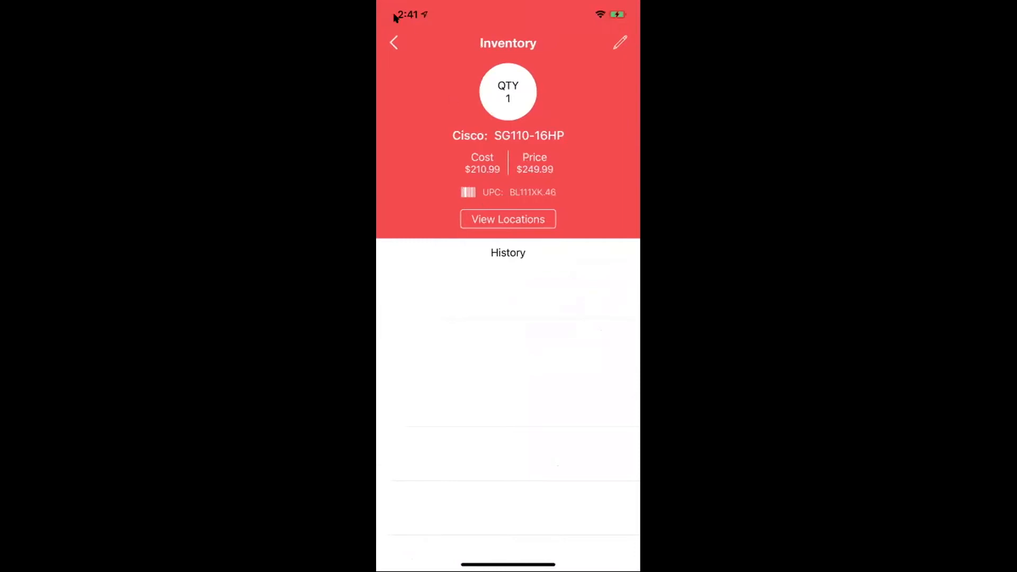
{"action": "left_click", "coordinate": [392, 42]}
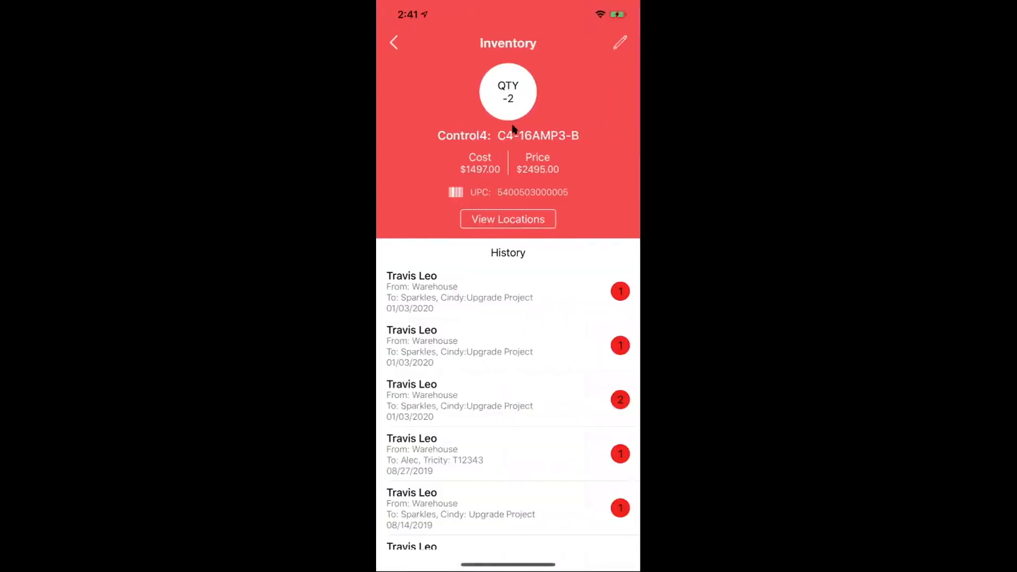
{"action": "left_click", "coordinate": [525, 215]}
{"action": "left_click", "coordinate": [473, 199]}
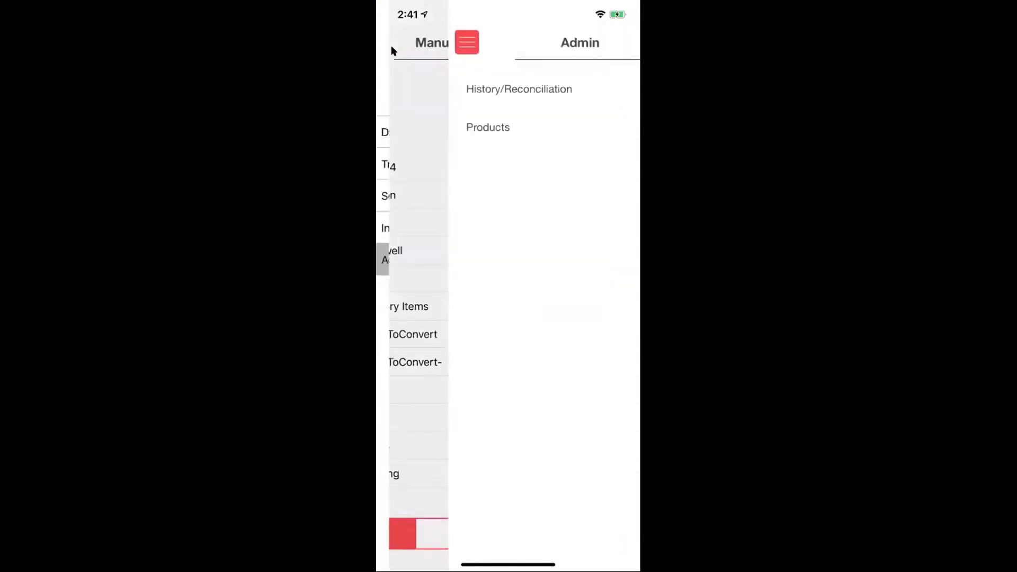
- Show the past week's History/Reconciliation, then return to the admin menu
{"action": "left_click", "coordinate": [453, 96]}
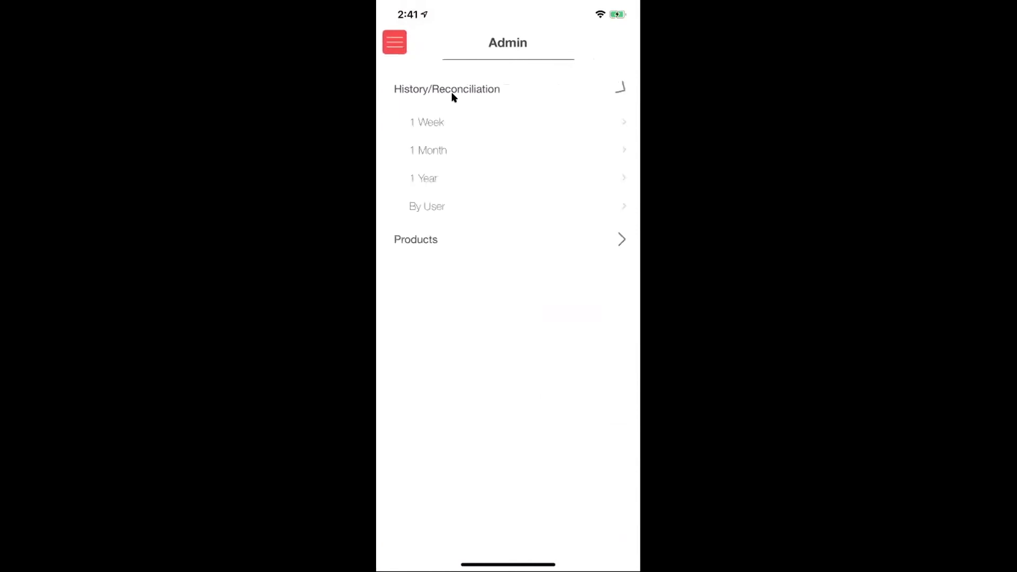
{"action": "left_click", "coordinate": [435, 118]}
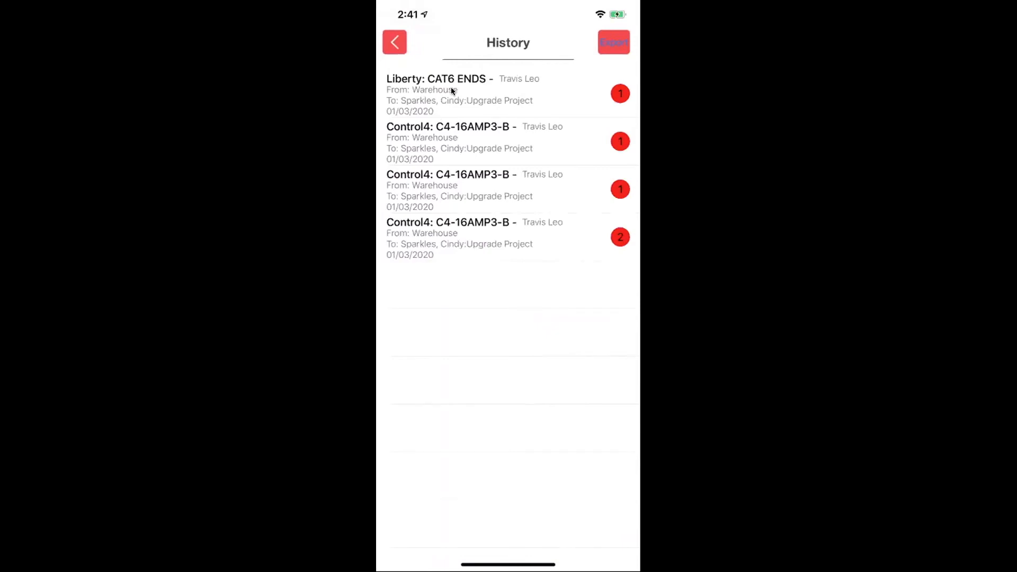
{"action": "left_click", "coordinate": [394, 43]}
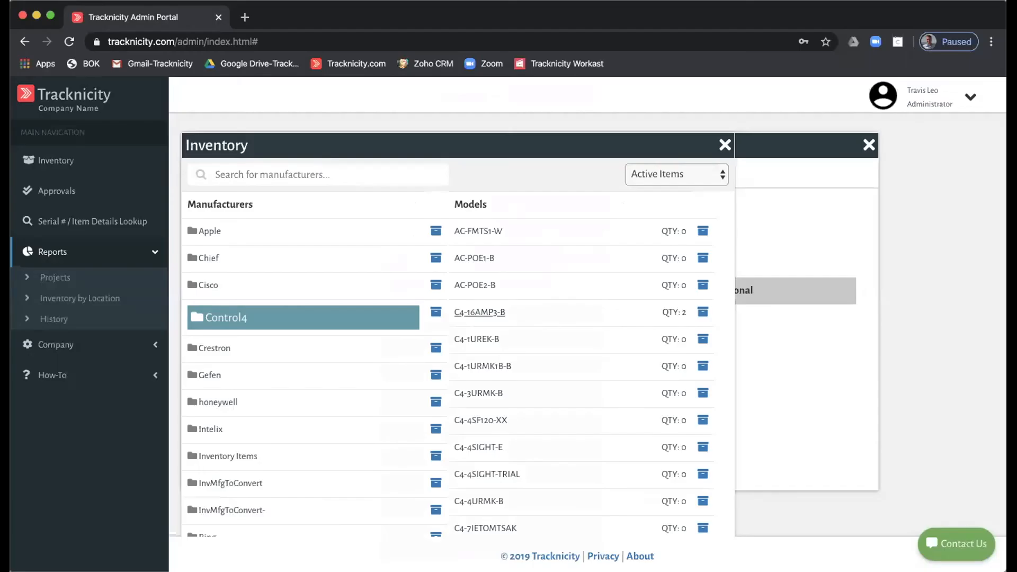
- Reload the inventory browser's manufacturers, list the Apple models and keep active items only
{"action": "left_click", "coordinate": [44, 163]}
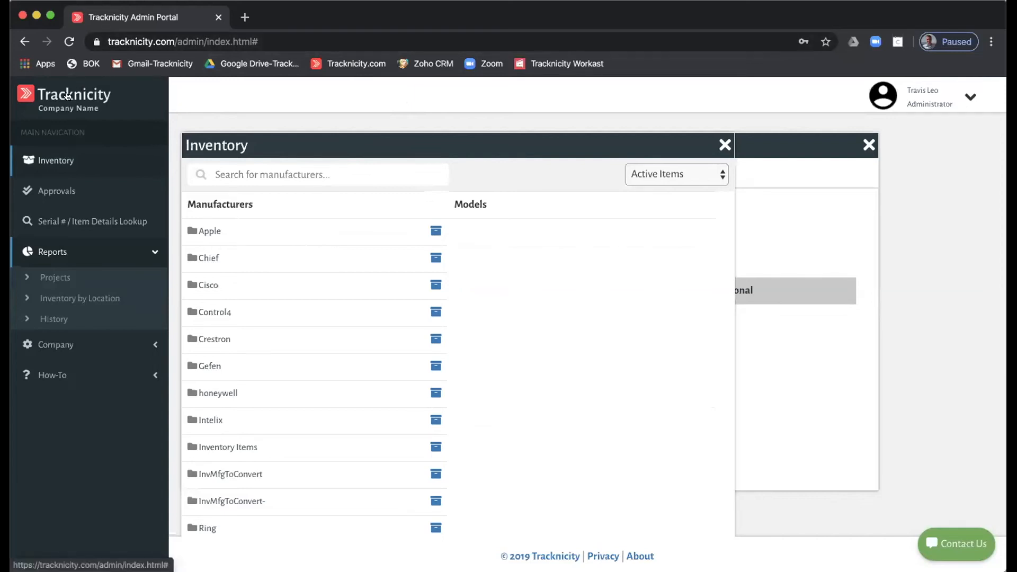
{"action": "left_click", "coordinate": [53, 165]}
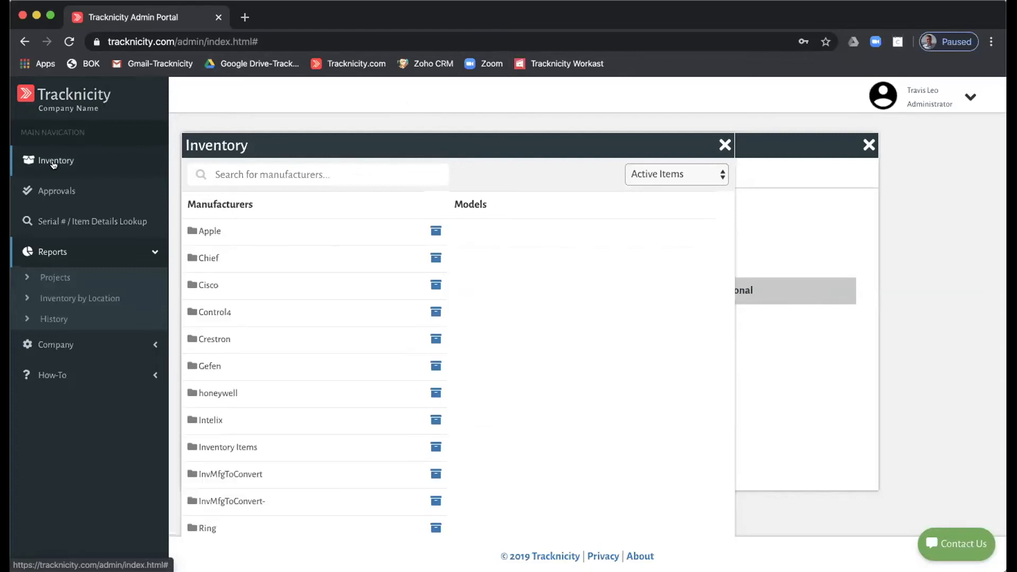
{"action": "left_click", "coordinate": [208, 230]}
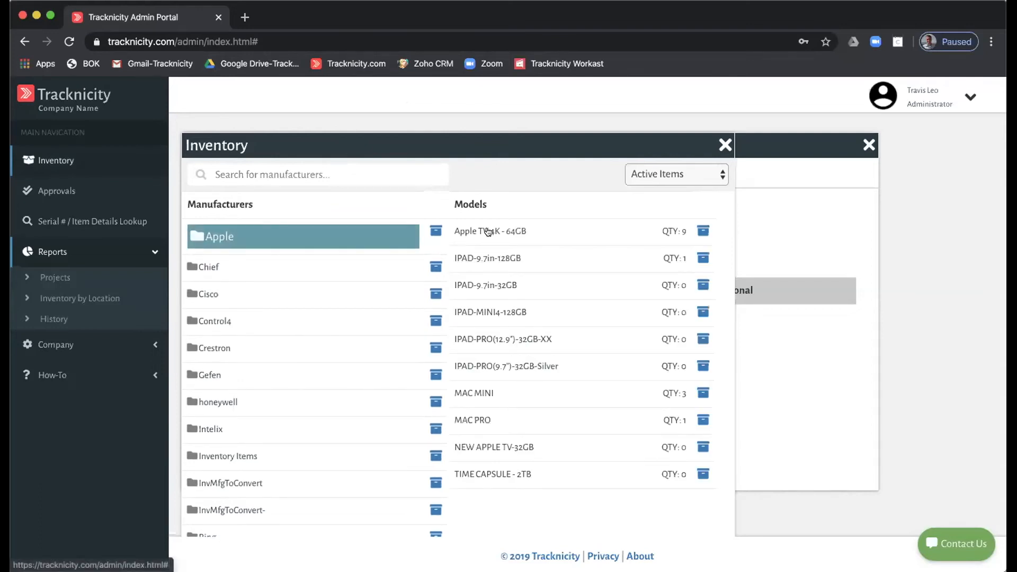
{"action": "left_click", "coordinate": [683, 177]}
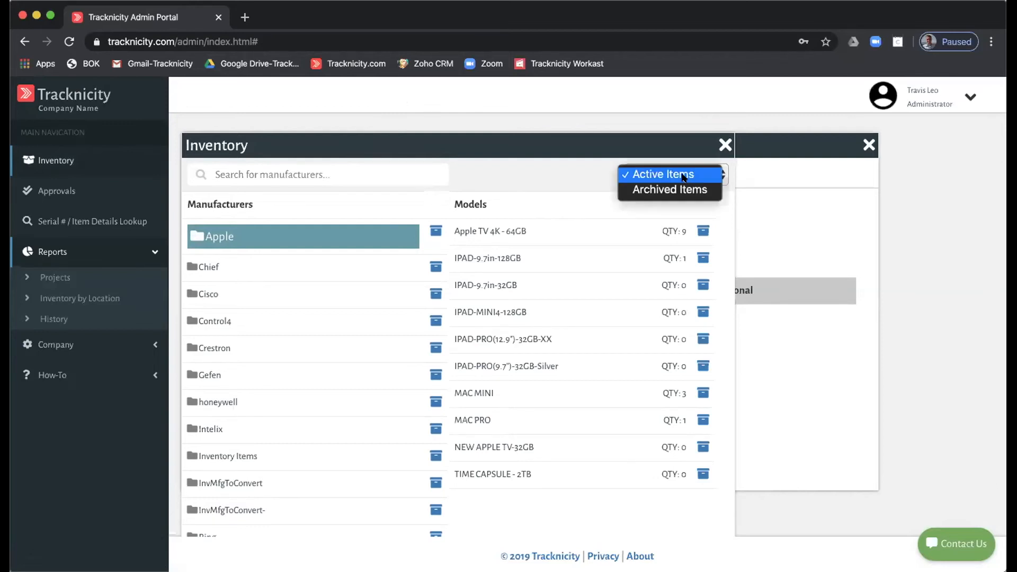
{"action": "left_click", "coordinate": [683, 175]}
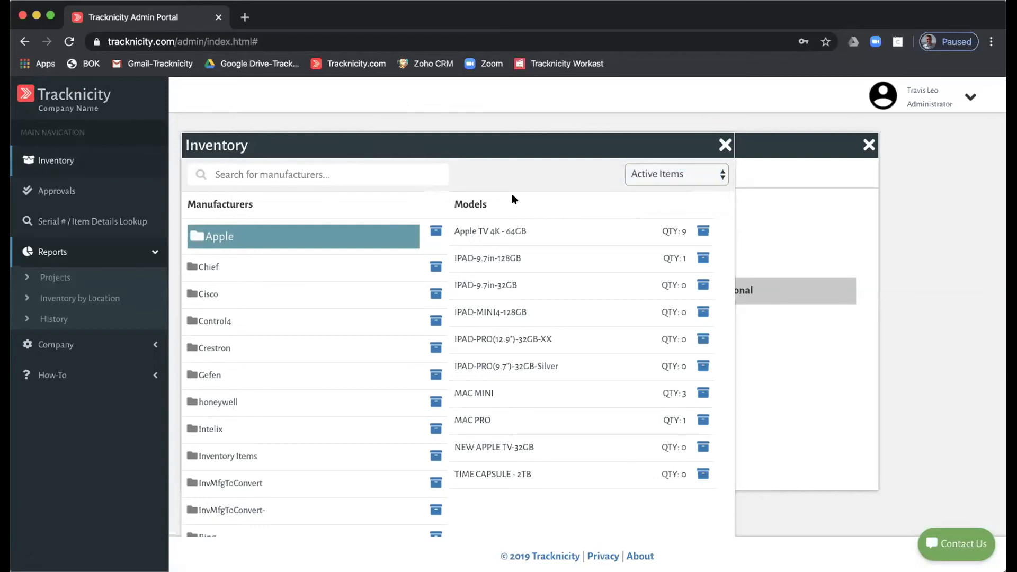
- Review Apple TV 4K - 64GB's details and quantities by location (5 in Warehouse), then close both windows
{"action": "left_click", "coordinate": [493, 226]}
{"action": "scroll", "coordinate": [543, 310], "scroll_direction": "down", "scroll_amount": 2}
{"action": "scroll", "coordinate": [542, 311], "scroll_direction": "up", "scroll_amount": 2}
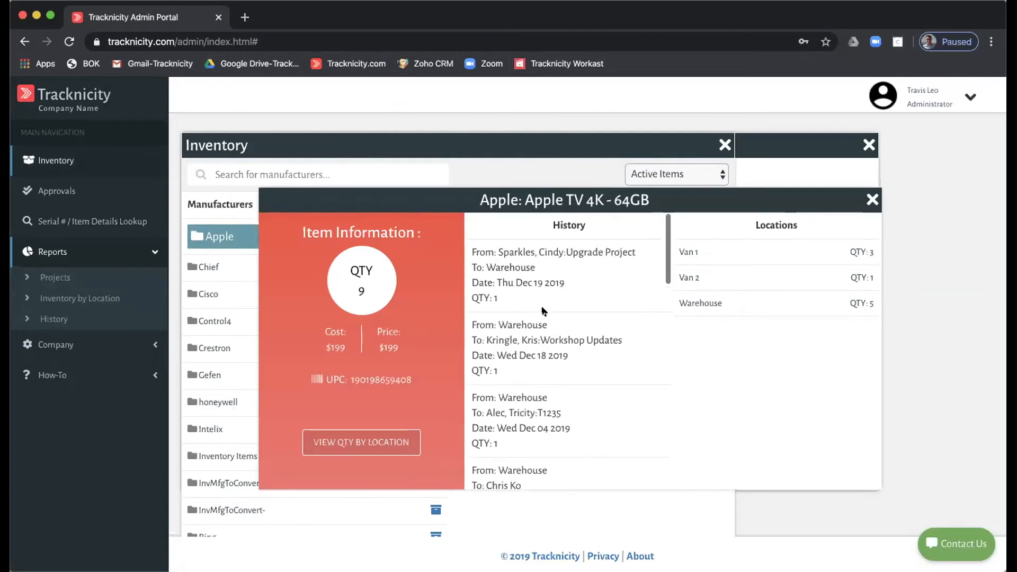
{"action": "scroll", "coordinate": [520, 265], "scroll_direction": "down", "scroll_amount": 3}
{"action": "scroll", "coordinate": [521, 265], "scroll_direction": "down", "scroll_amount": 6}
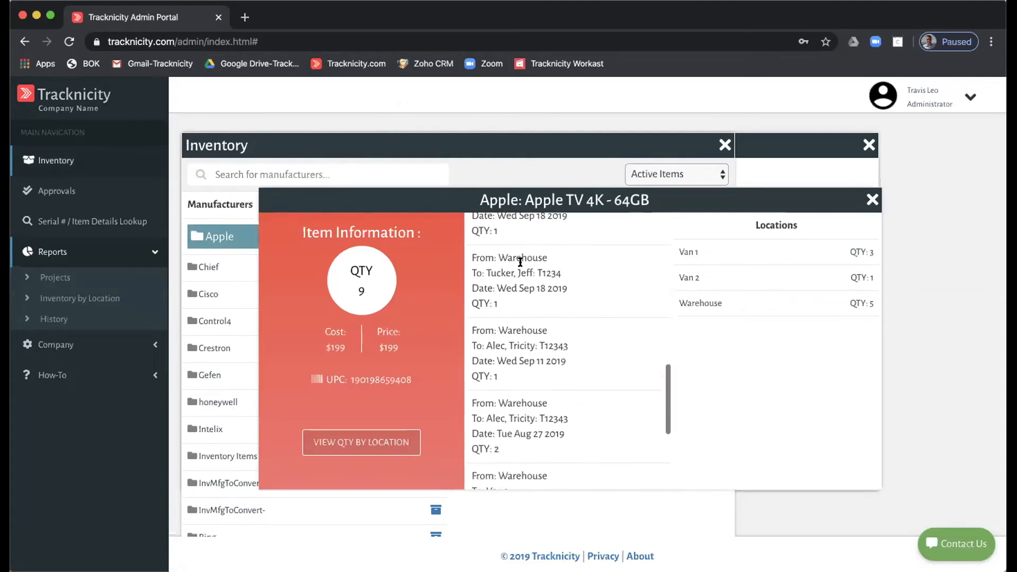
{"action": "scroll", "coordinate": [520, 261], "scroll_direction": "up", "scroll_amount": 10}
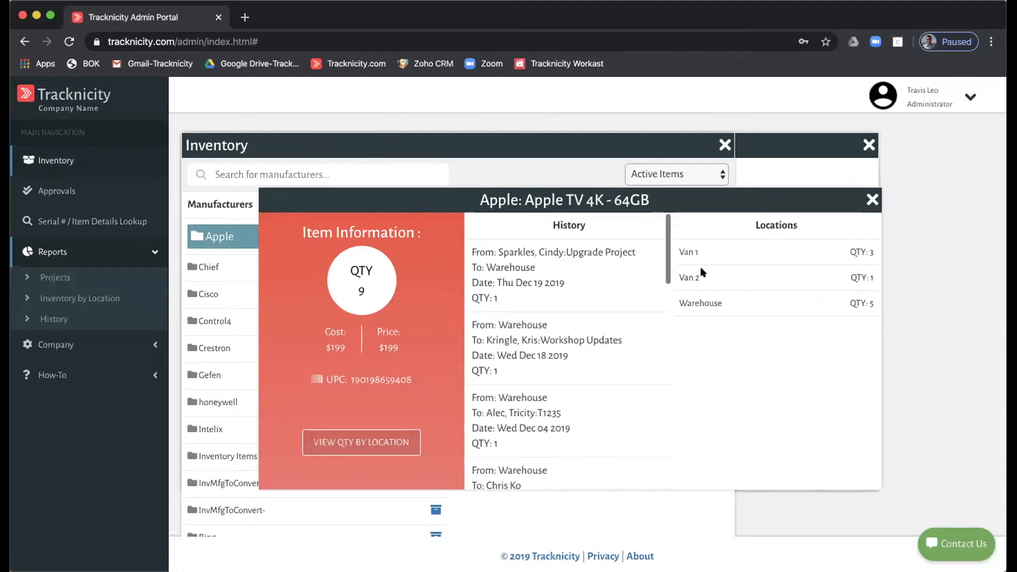
{"action": "left_click", "coordinate": [338, 437]}
{"action": "left_click", "coordinate": [386, 444]}
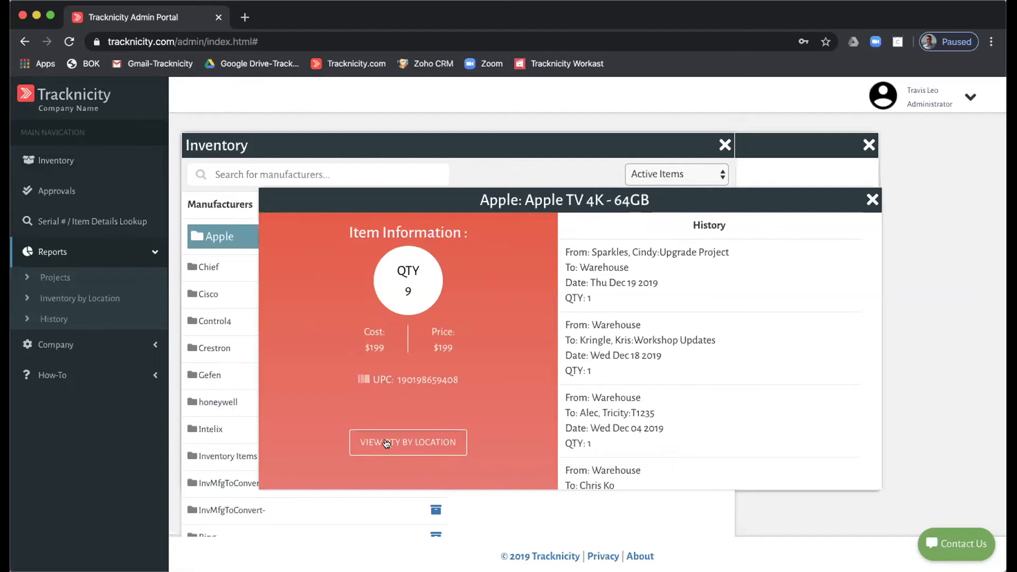
{"action": "left_click", "coordinate": [871, 198]}
{"action": "left_click", "coordinate": [720, 142]}
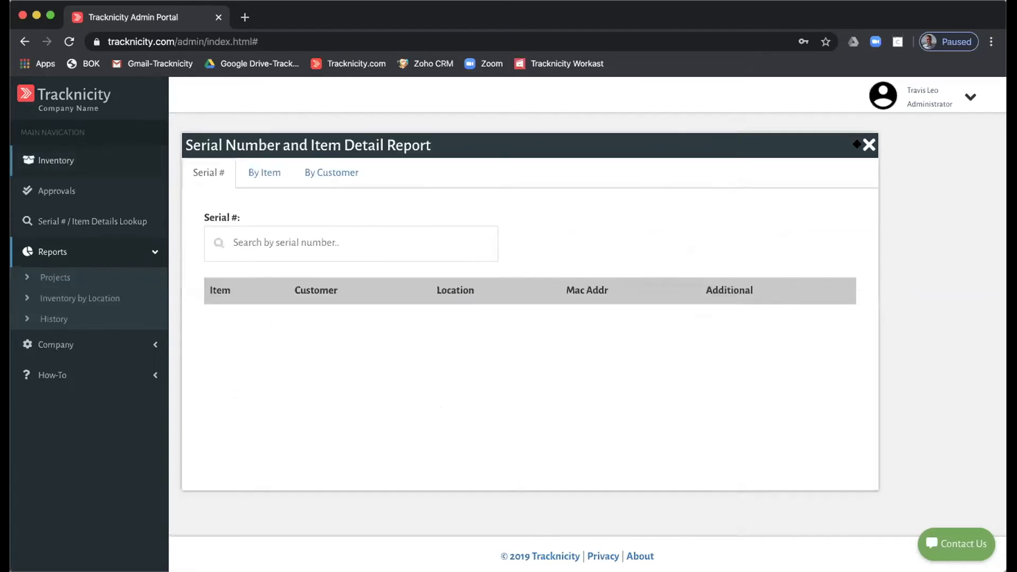
- Close the serial report and search the inventory manufacturers for 'cisco'
{"action": "left_click", "coordinate": [867, 144]}
{"action": "left_click", "coordinate": [53, 160]}
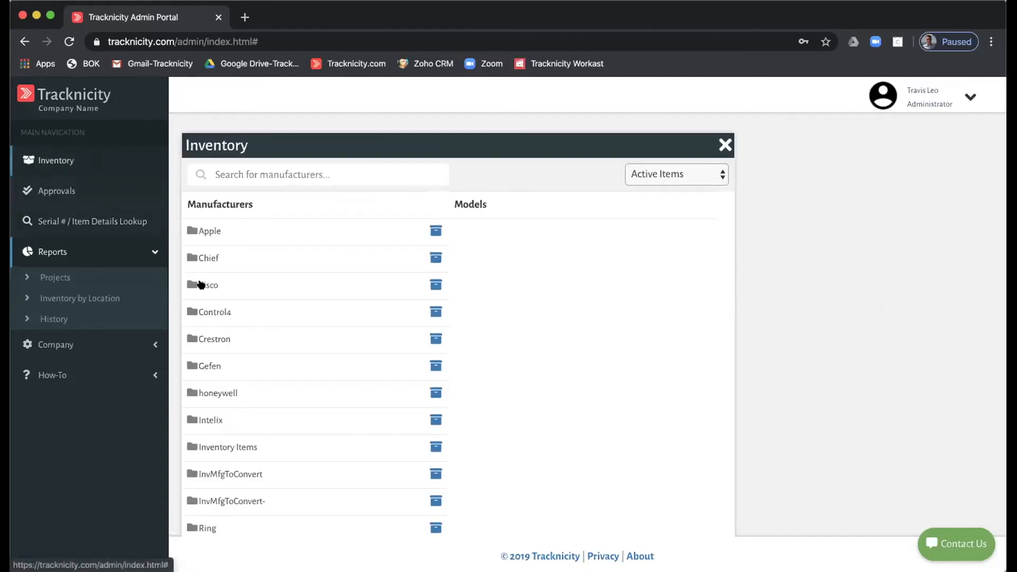
{"action": "left_click", "coordinate": [255, 174]}
{"action": "type", "text": "ciso"}
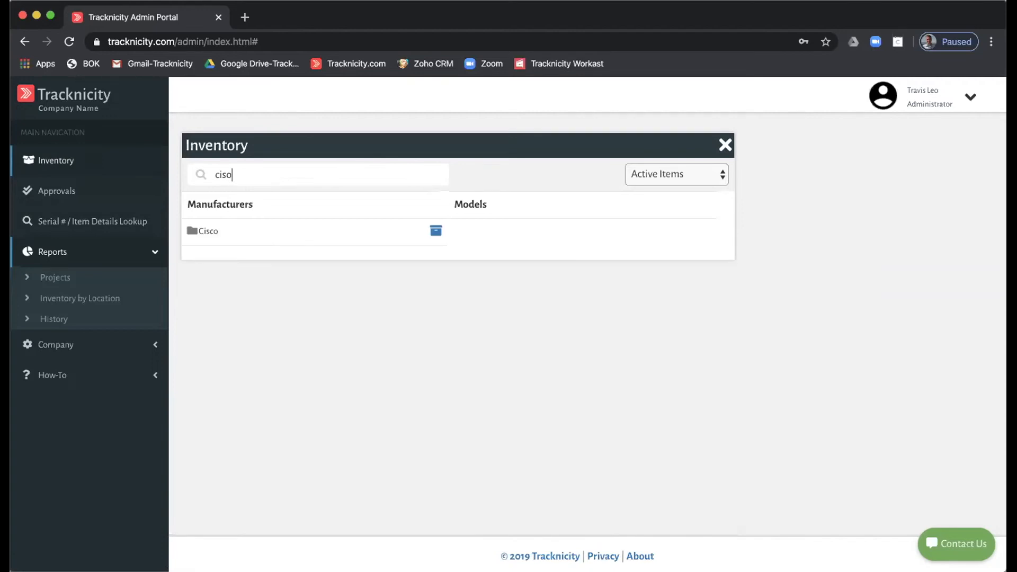
{"action": "key", "text": "BackSpace"}
{"action": "type", "text": "v"}
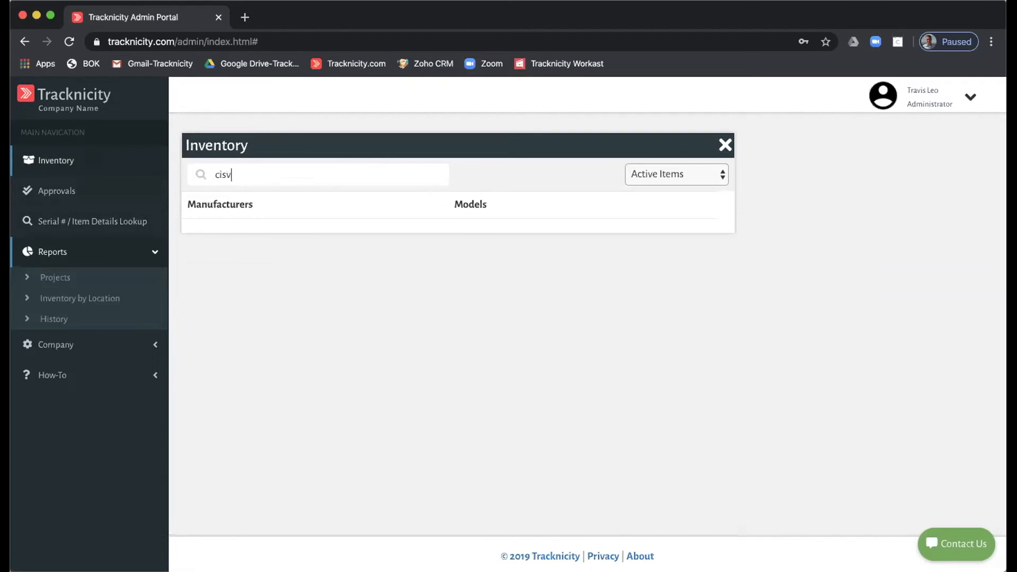
{"action": "key", "text": "BackSpace"}
{"action": "type", "text": "co"}
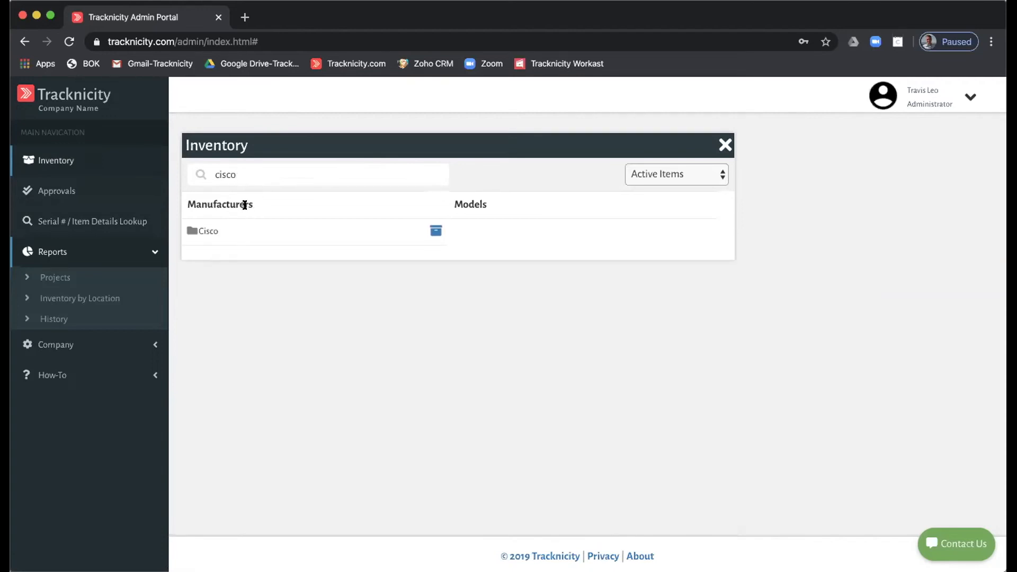
- Check Cisco SG110-16HP's details (1 in Warehouse, $210.99 cost, $249.99 price), then close both windows
{"action": "left_click", "coordinate": [206, 229]}
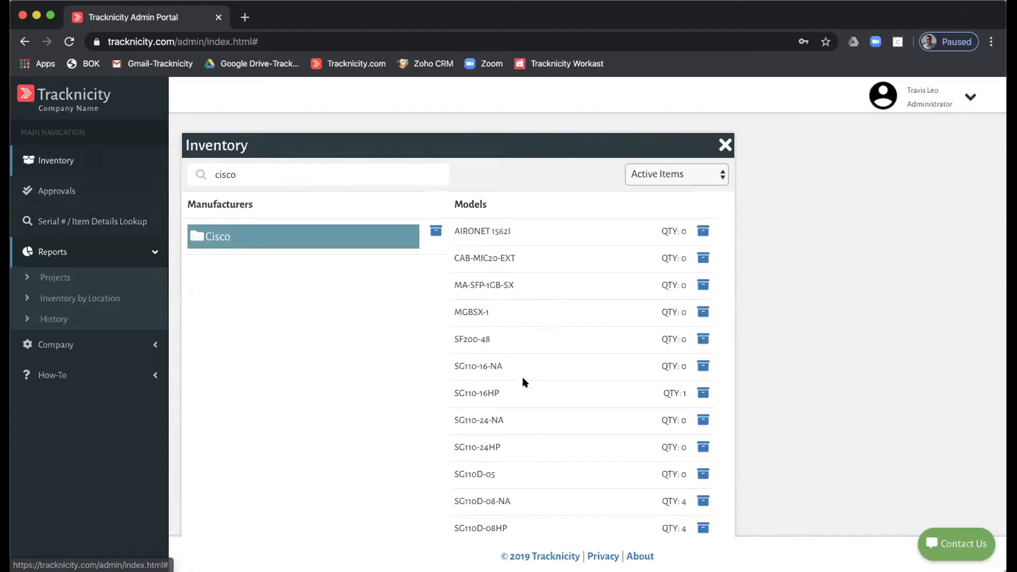
{"action": "left_click", "coordinate": [477, 394]}
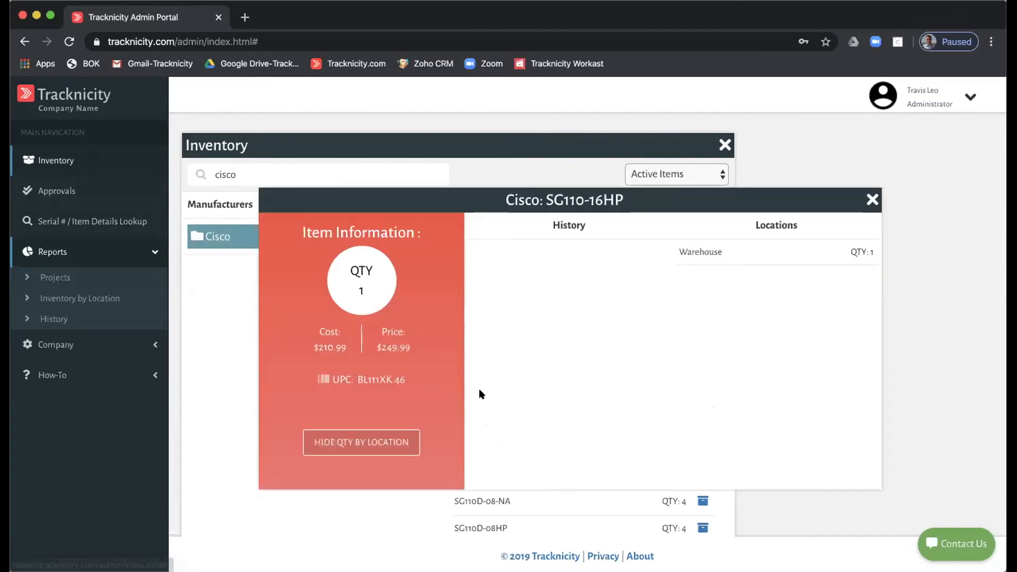
{"action": "left_click", "coordinate": [871, 199]}
{"action": "left_click", "coordinate": [724, 145]}
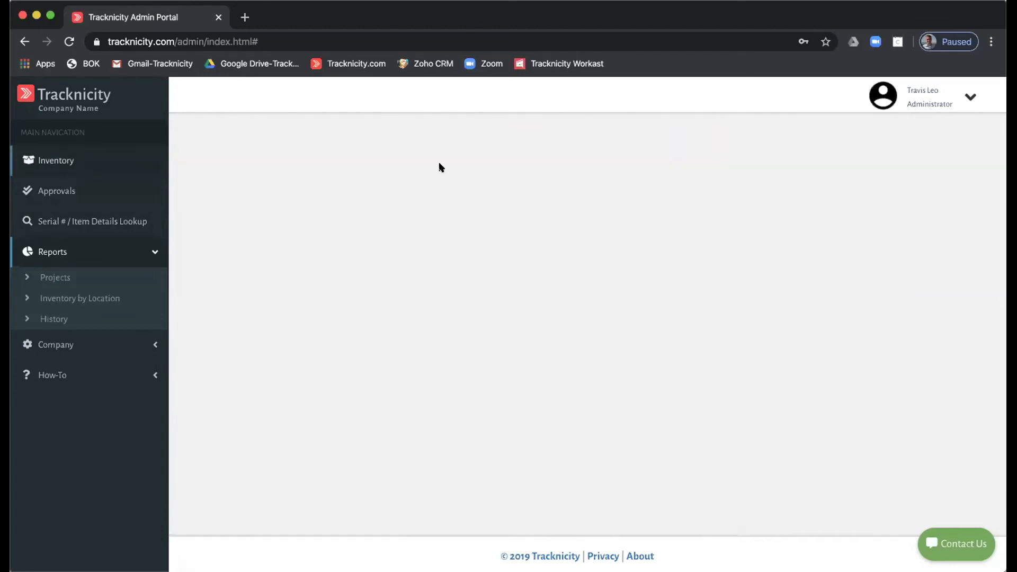
- Run the Approval Report from its filters and look over the pending transfers
{"action": "left_click", "coordinate": [44, 189]}
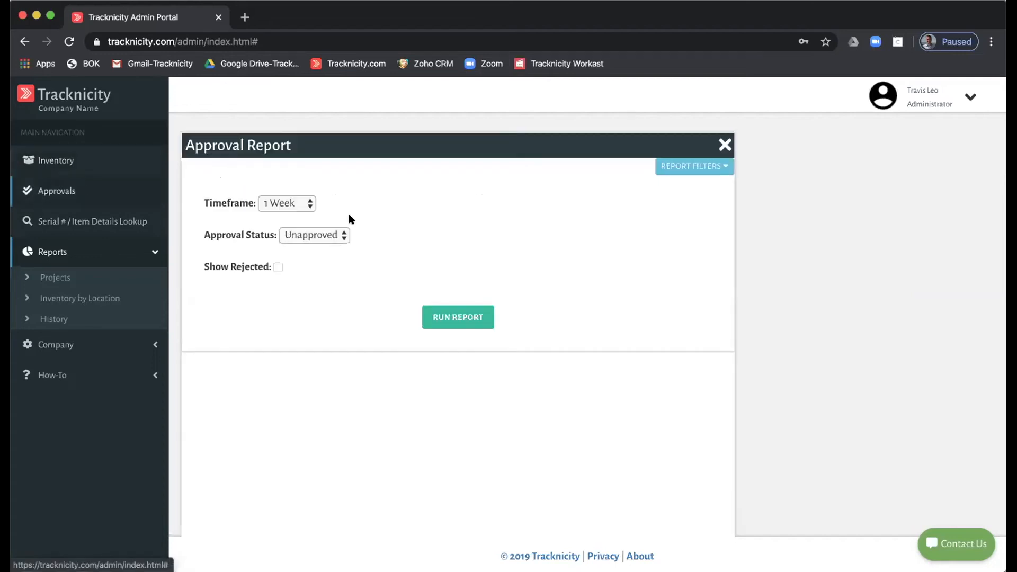
{"action": "left_click", "coordinate": [444, 315]}
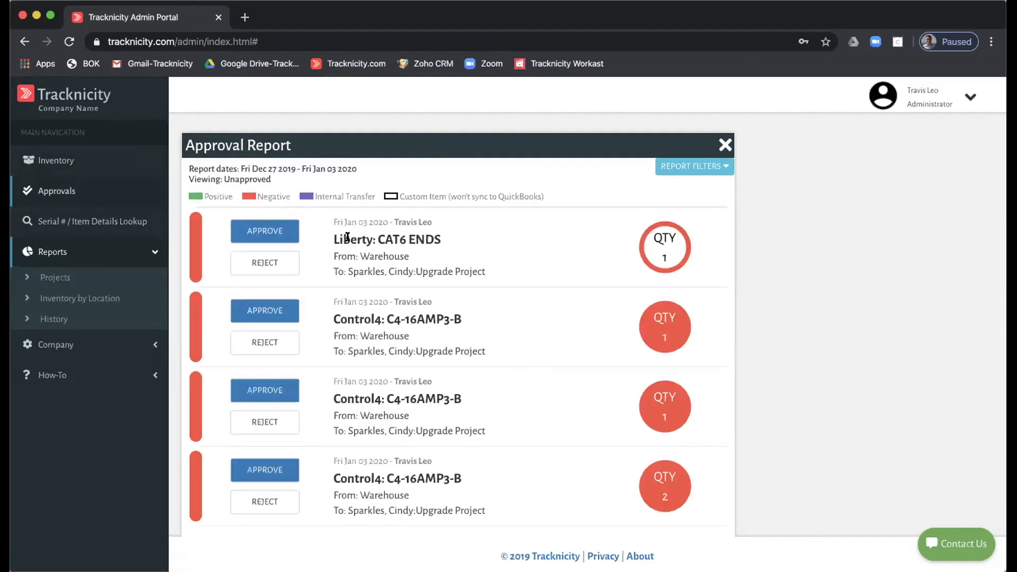
{"action": "scroll", "coordinate": [279, 247], "scroll_direction": "down", "scroll_amount": 1}
{"action": "scroll", "coordinate": [279, 246], "scroll_direction": "up", "scroll_amount": 1}
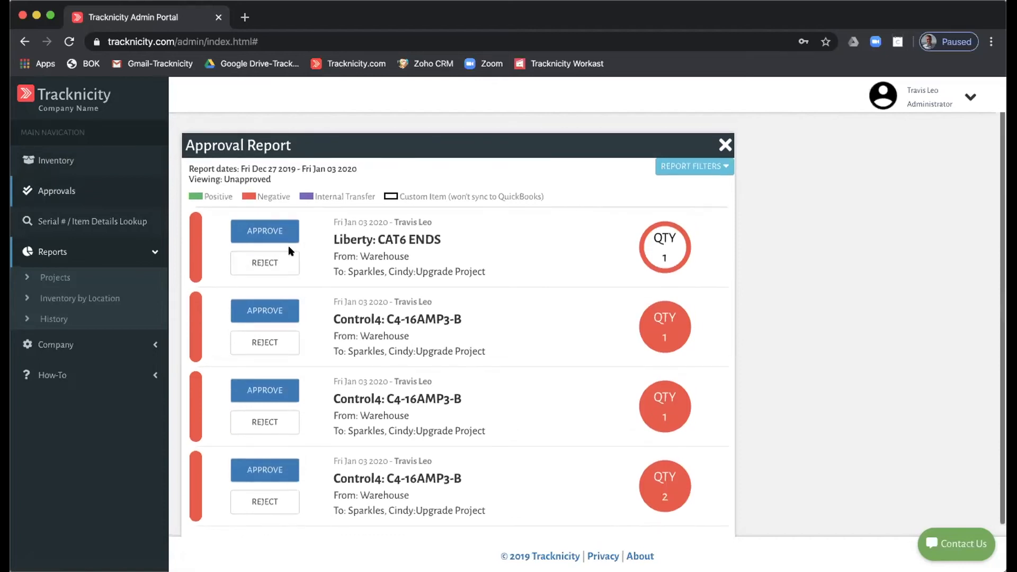
- Approve the Liberty CAT6 ENDS and first Control4 C4-16AMP3-B transfers, and reject the second Control4 transfer
{"action": "left_click", "coordinate": [260, 237]}
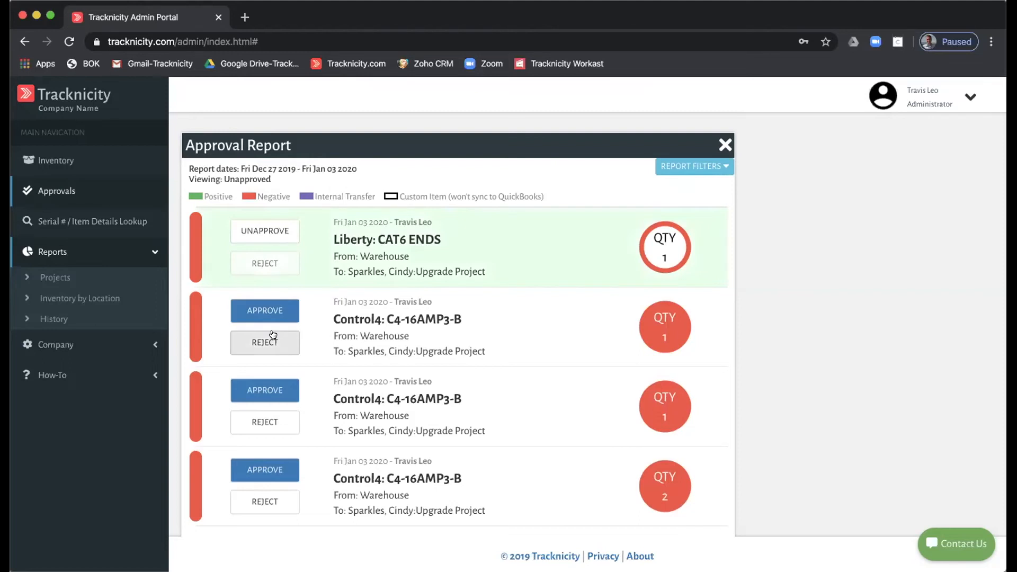
{"action": "left_click", "coordinate": [273, 311]}
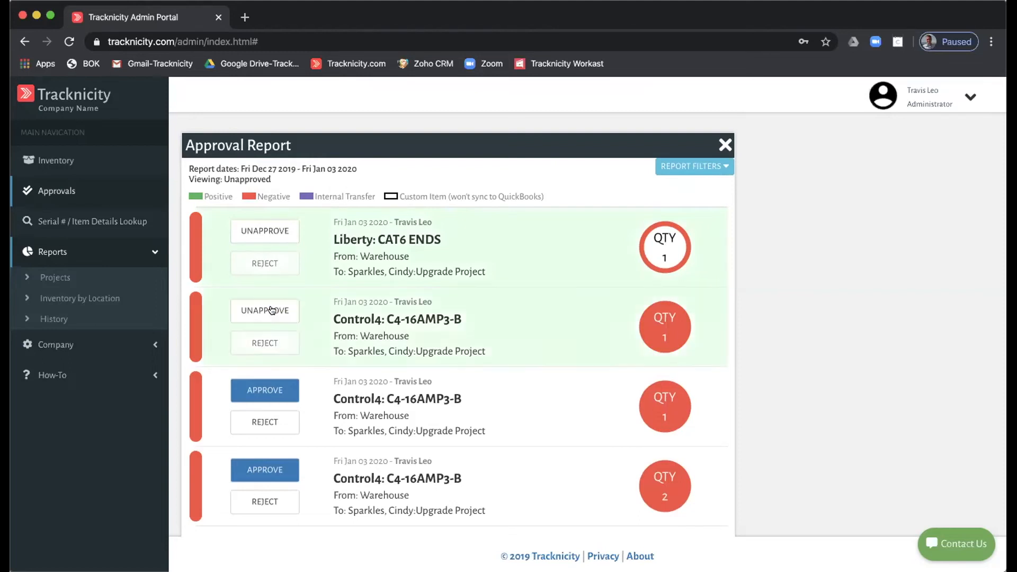
{"action": "left_click", "coordinate": [262, 424]}
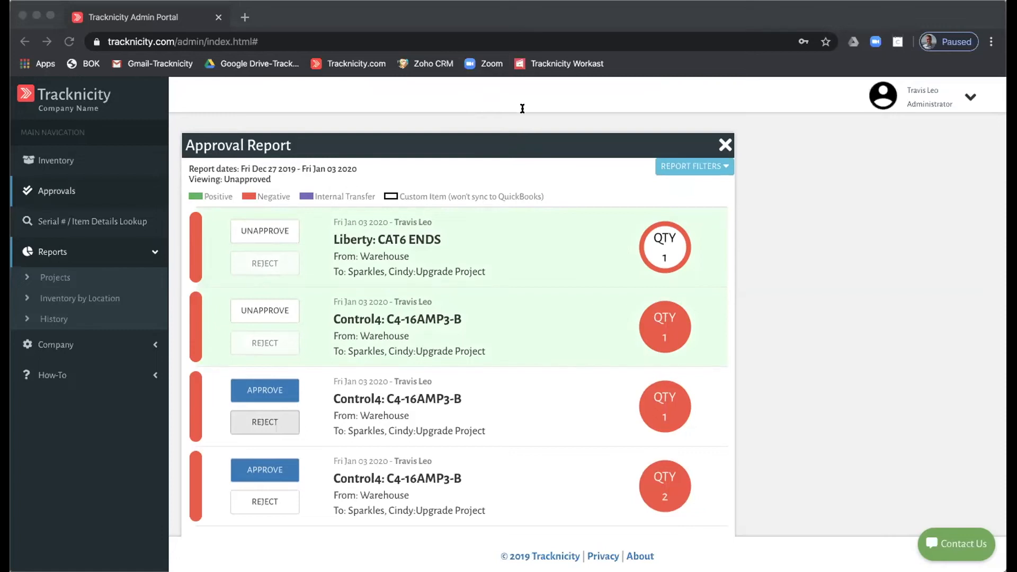
{"action": "left_click", "coordinate": [623, 132]}
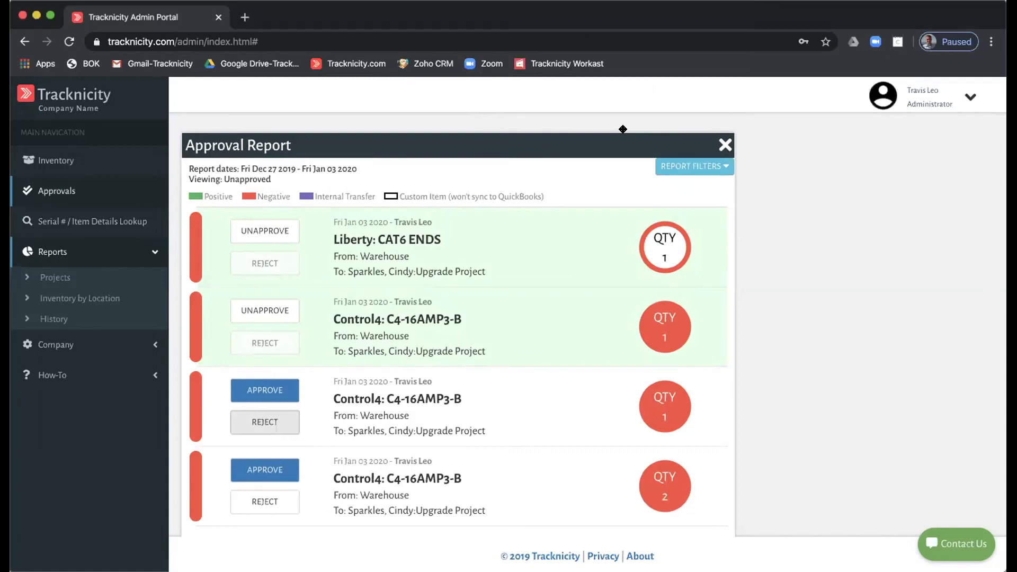
- Re-run the report with a 1 Week timeframe and Unapproved status, then close it
{"action": "left_click", "coordinate": [53, 189]}
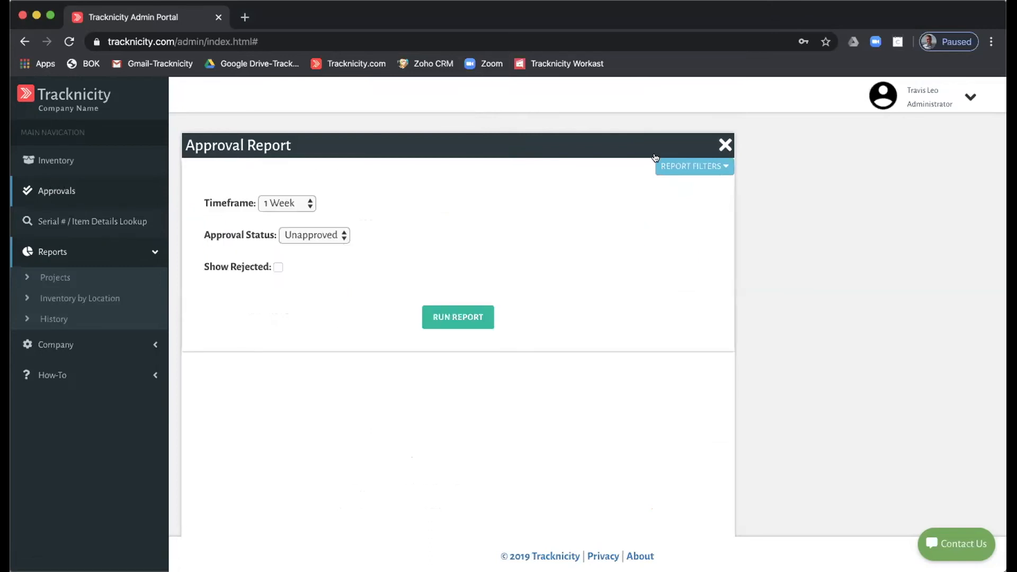
{"action": "left_click", "coordinate": [685, 168]}
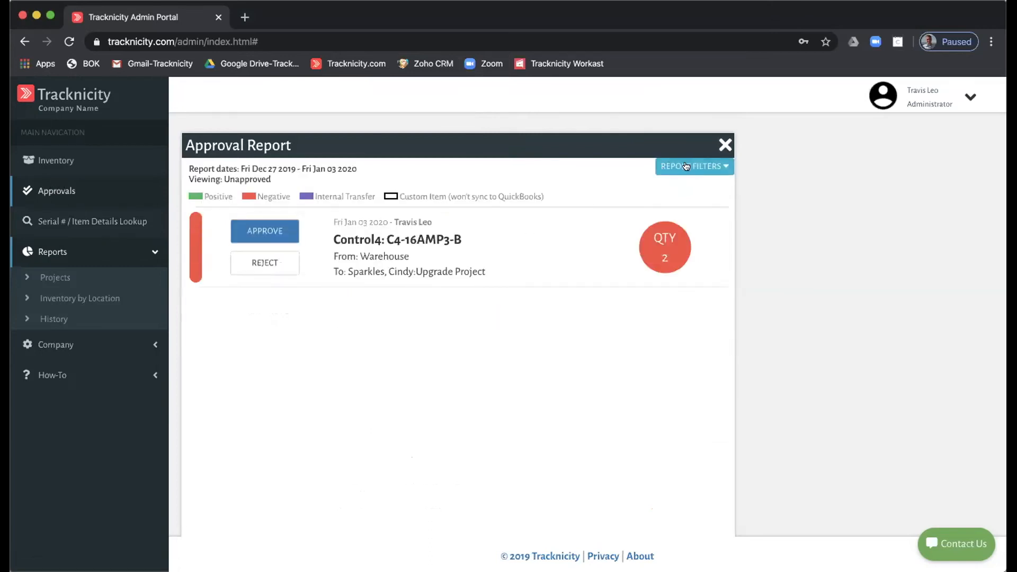
{"action": "left_click", "coordinate": [686, 167]}
{"action": "left_click", "coordinate": [281, 204]}
{"action": "left_click", "coordinate": [318, 203]}
{"action": "left_click", "coordinate": [314, 237]}
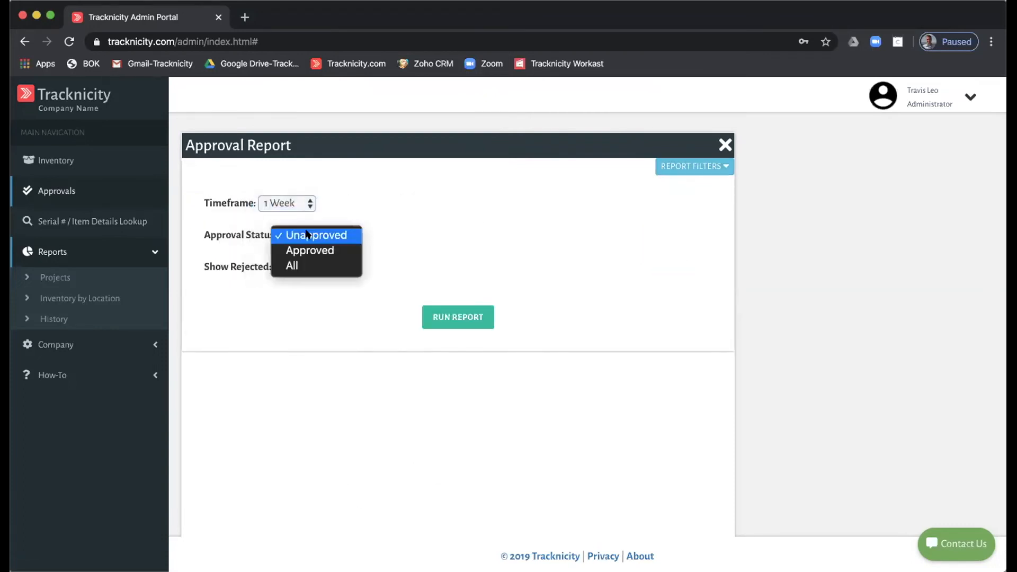
{"action": "left_click", "coordinate": [426, 237]}
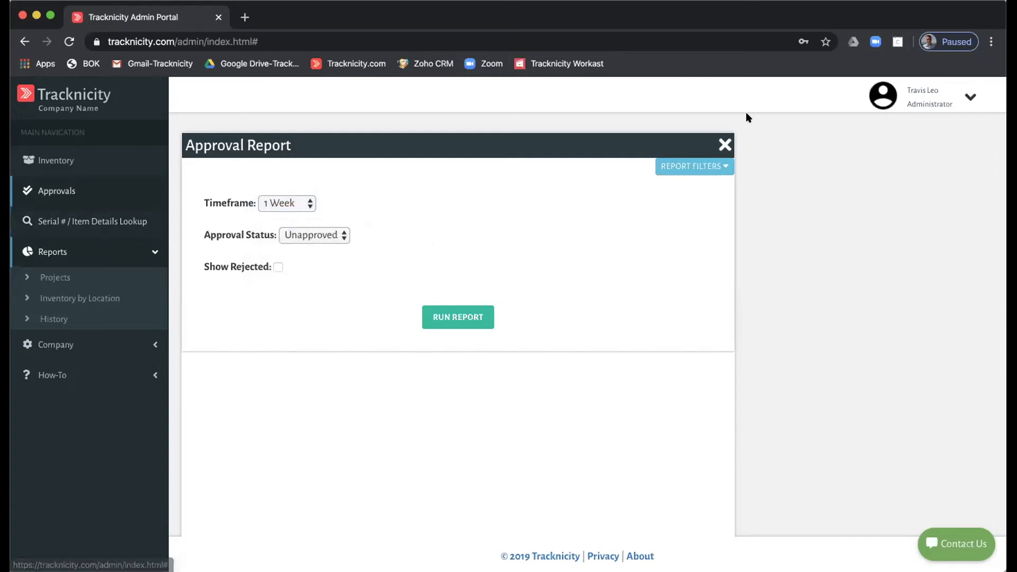
{"action": "left_click", "coordinate": [725, 145]}
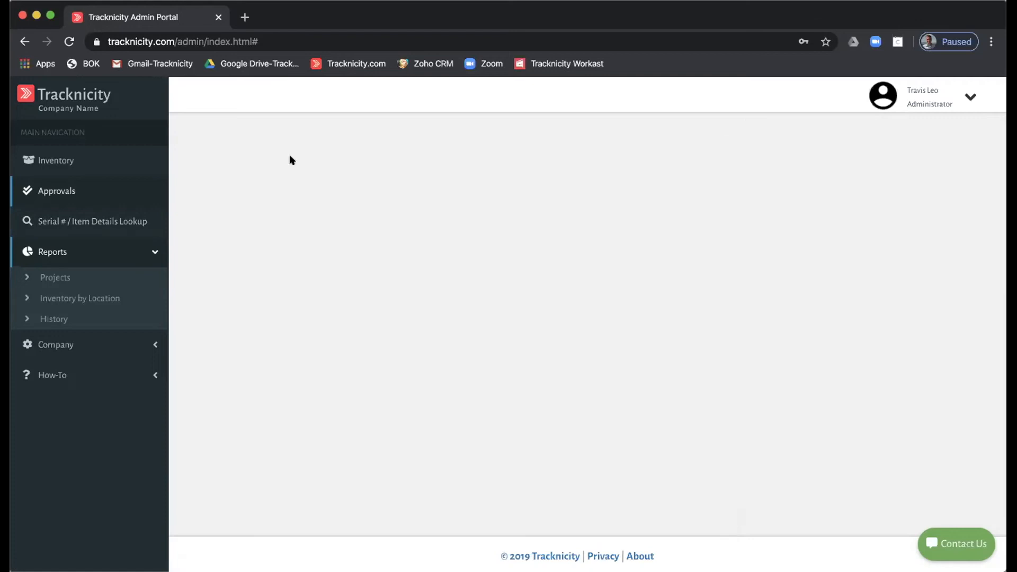
- In Serial # / Item Details Lookup, search By Customer and pick the customer's Upgrade Project
{"action": "left_click", "coordinate": [65, 219]}
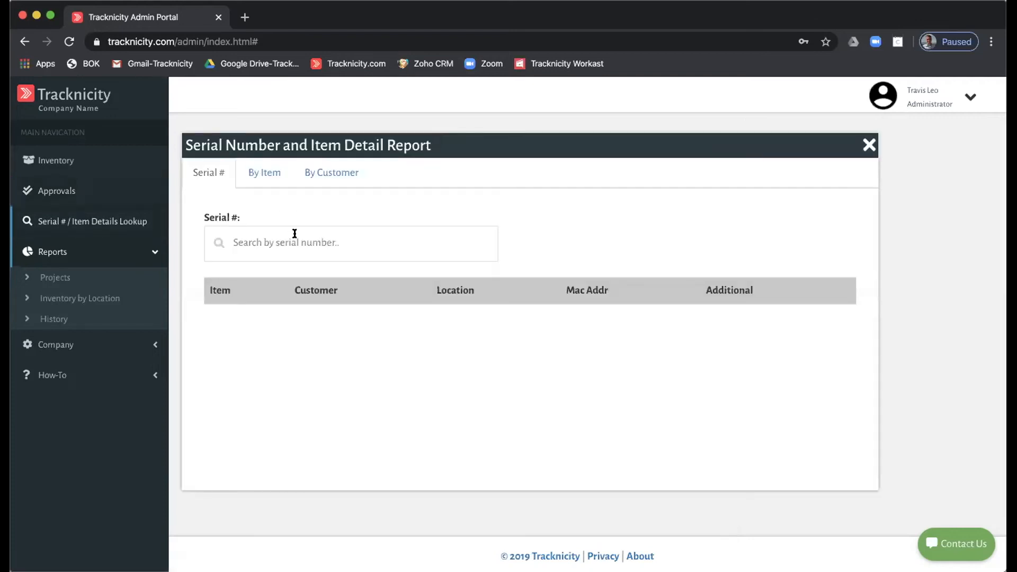
{"action": "left_click", "coordinate": [314, 173]}
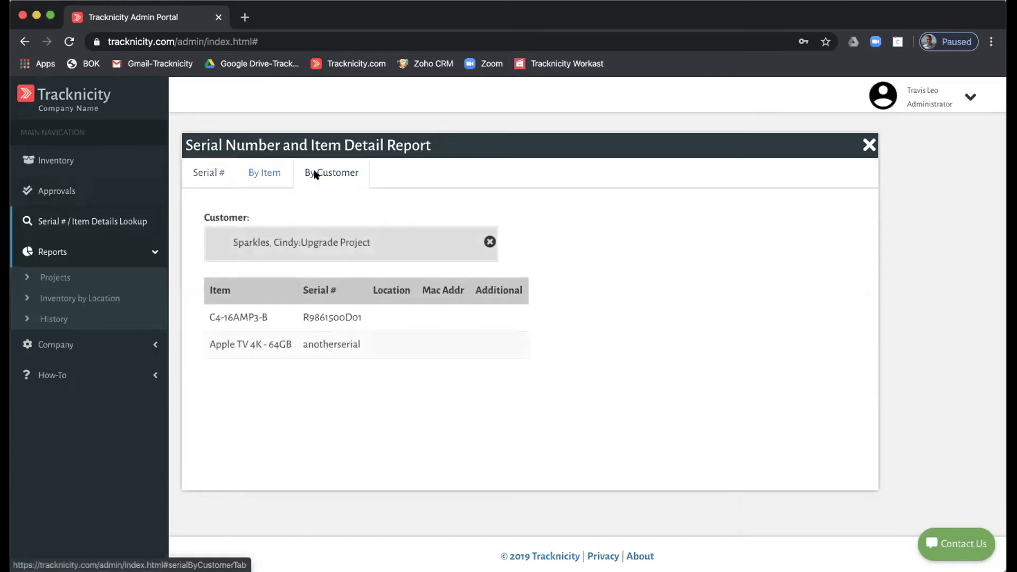
{"action": "left_click", "coordinate": [488, 242]}
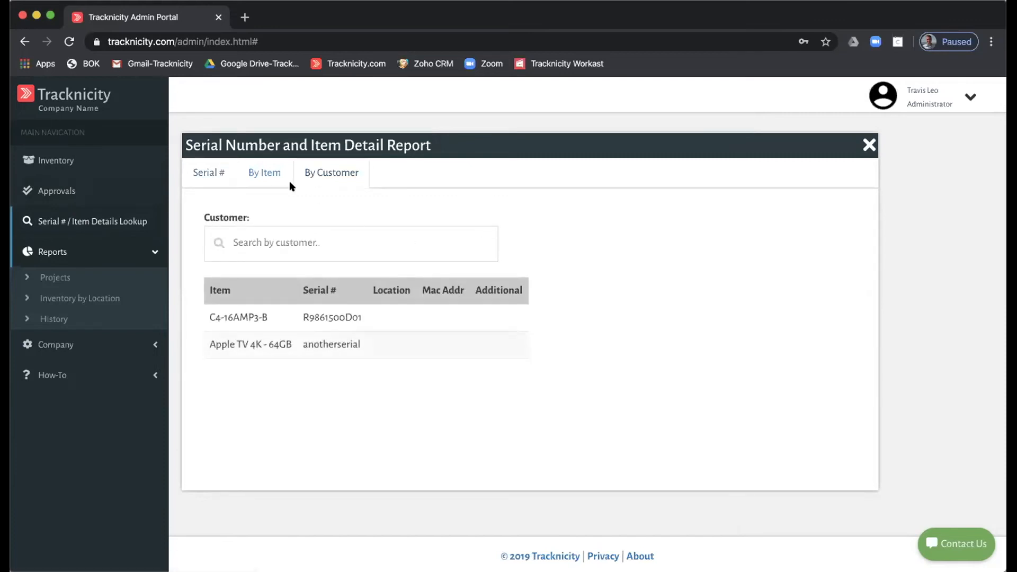
{"action": "left_click", "coordinate": [200, 172]}
{"action": "left_click", "coordinate": [311, 177]}
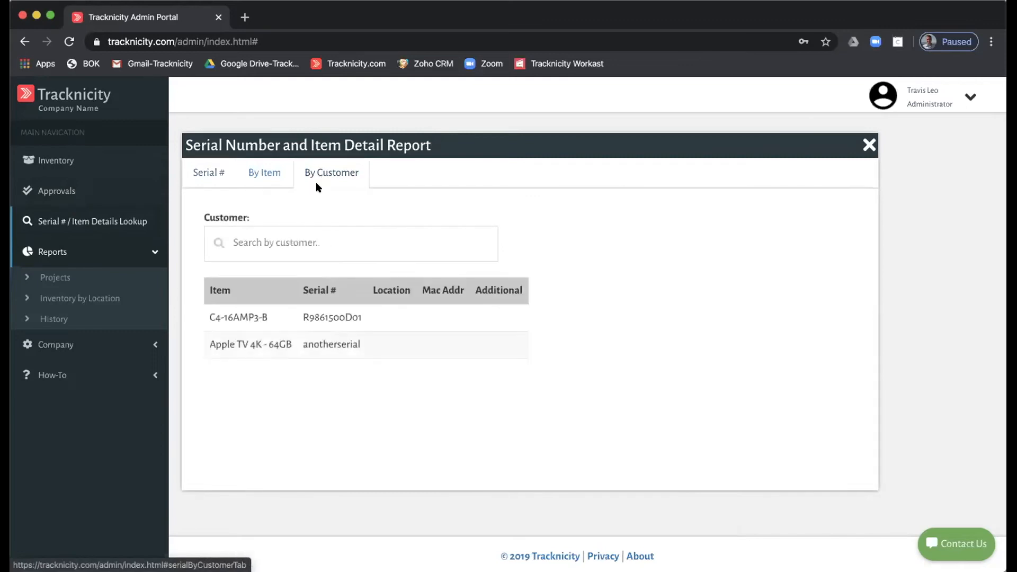
{"action": "left_click", "coordinate": [256, 233]}
{"action": "type", "text": "sp"}
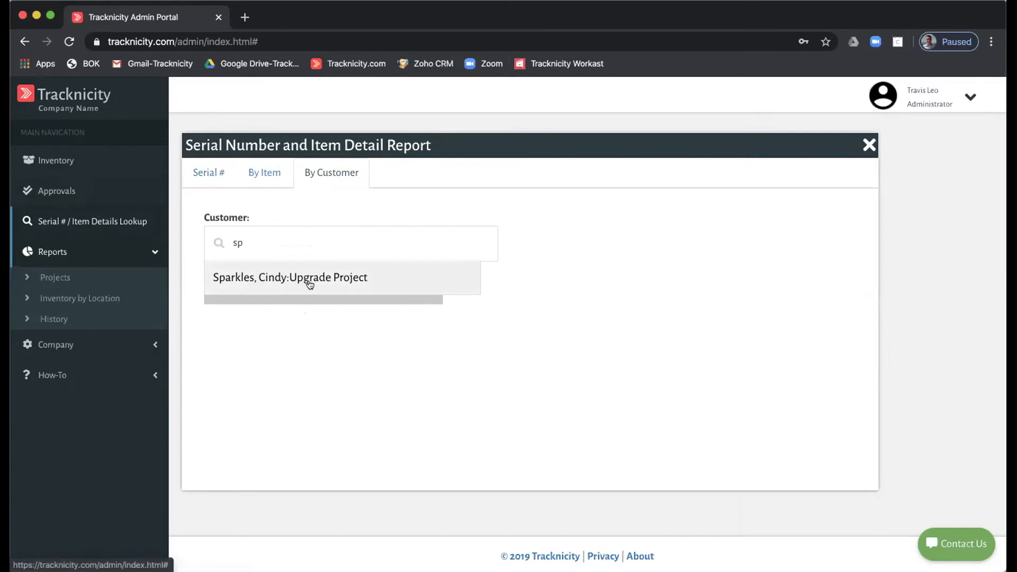
{"action": "left_click", "coordinate": [309, 280]}
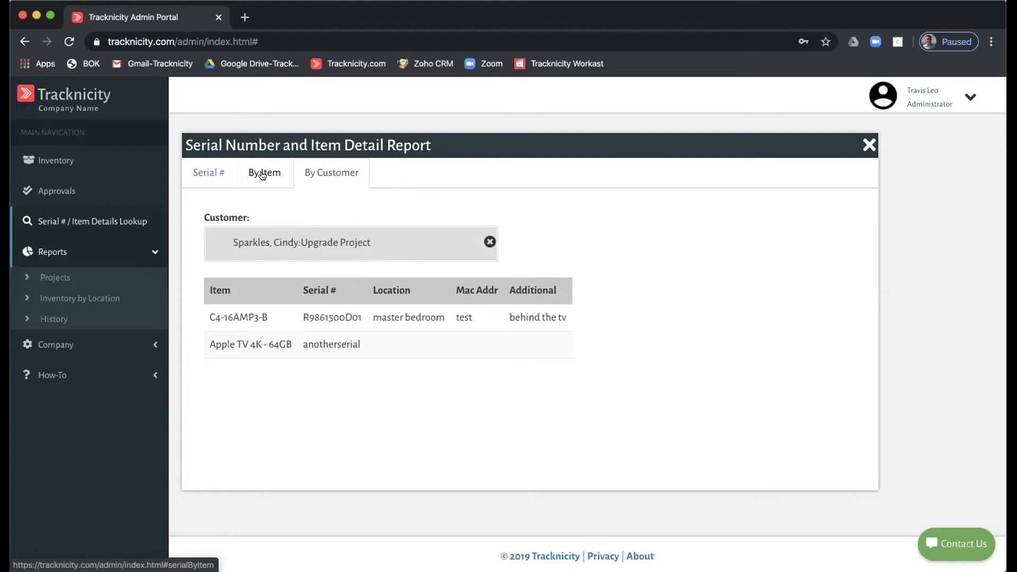
- Look up item C4-16AMP3-B By Item, recheck the customer results, then return to the Serial # search
{"action": "left_click", "coordinate": [207, 173]}
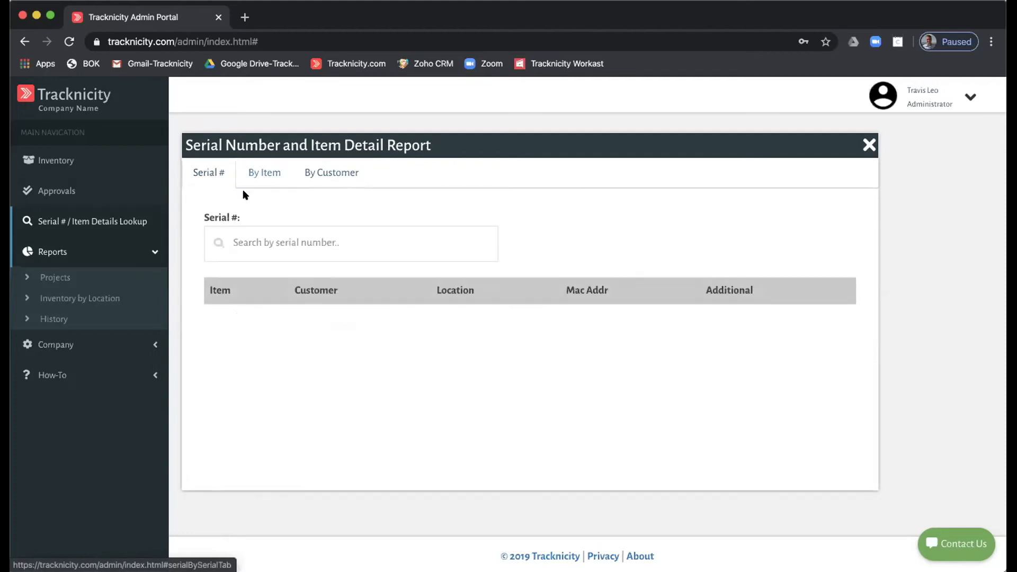
{"action": "left_click", "coordinate": [263, 169]}
{"action": "left_click", "coordinate": [271, 239]}
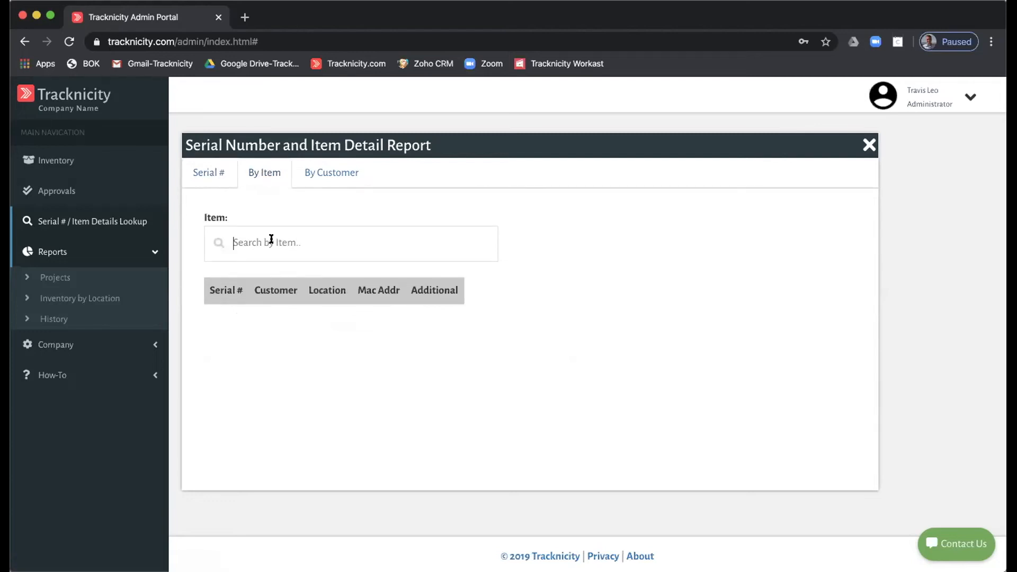
{"action": "type", "text": "c4"}
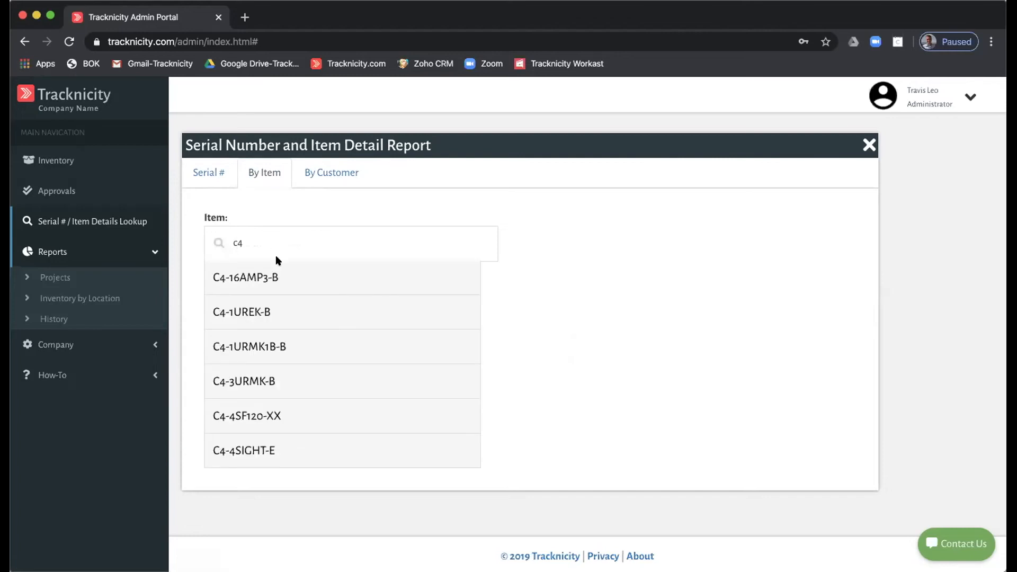
{"action": "left_click", "coordinate": [272, 274]}
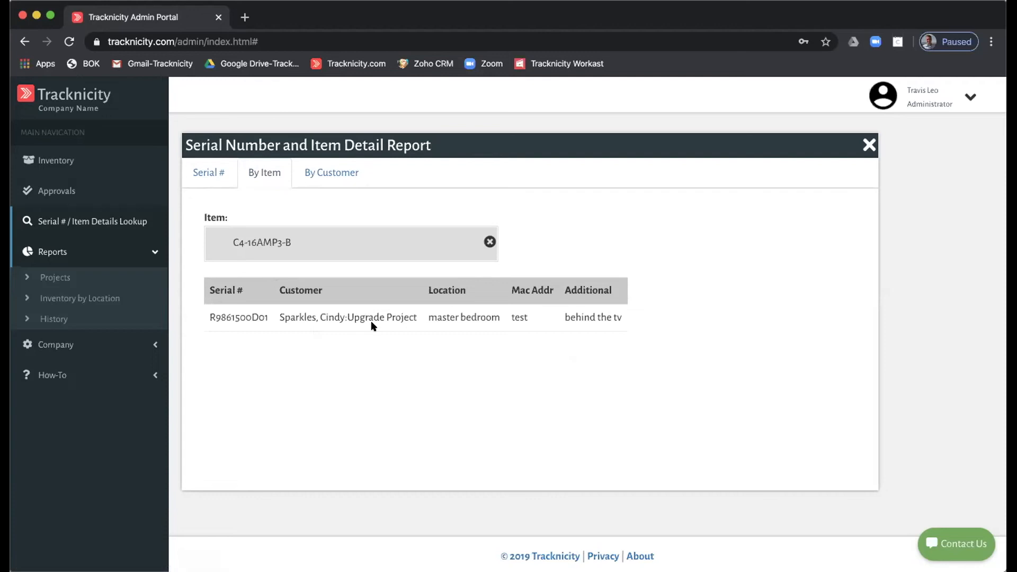
{"action": "left_click", "coordinate": [211, 177]}
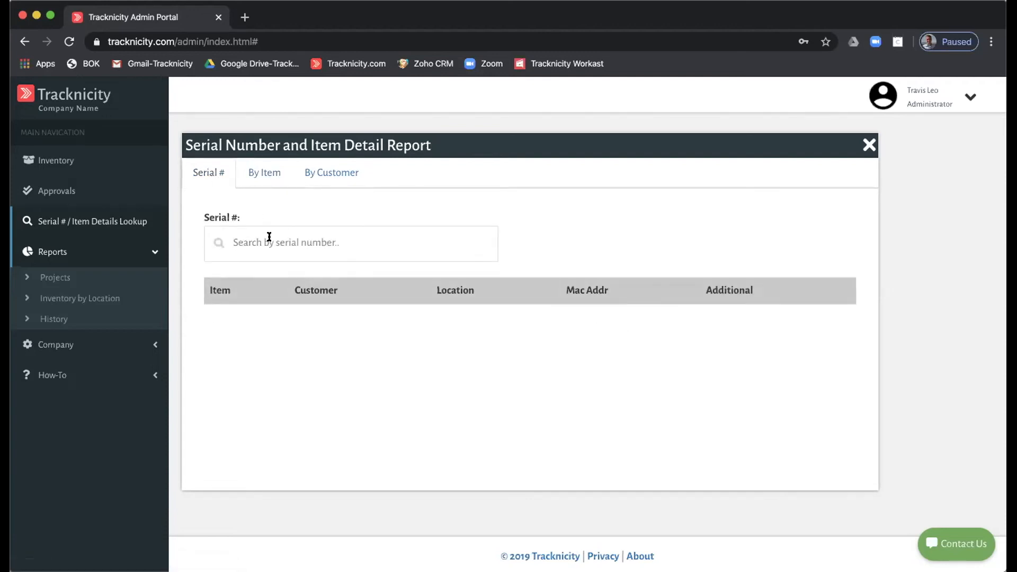
{"action": "left_click", "coordinate": [325, 173]}
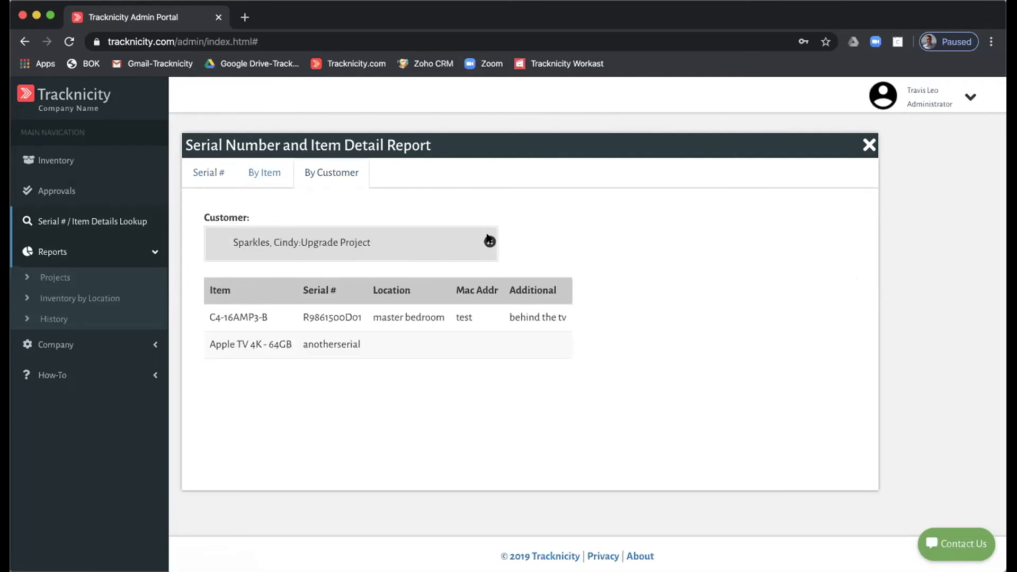
{"action": "left_click", "coordinate": [206, 173]}
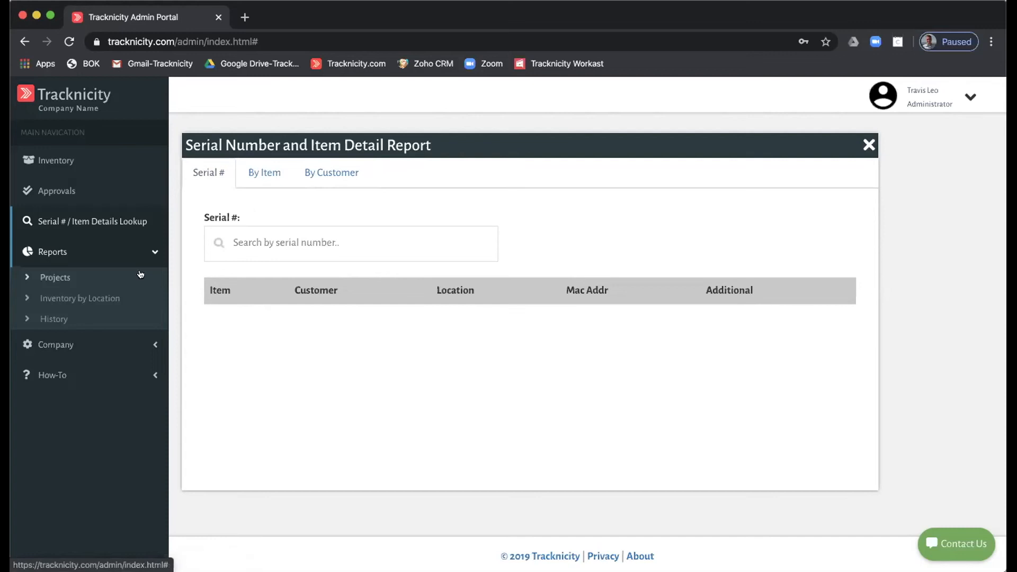
- Run the Projects tracking report for the customer's Upgrade Project
{"action": "left_click", "coordinate": [55, 251]}
{"action": "left_click", "coordinate": [55, 251]}
{"action": "left_click", "coordinate": [52, 277]}
{"action": "left_click", "coordinate": [367, 221]}
{"action": "type", "text": "spa"}
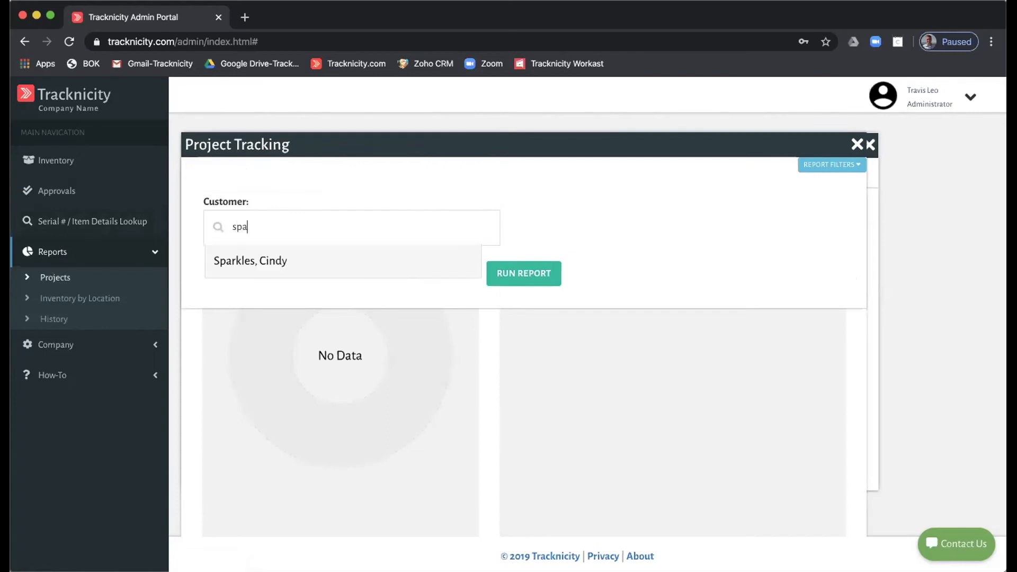
{"action": "left_click", "coordinate": [341, 268]}
{"action": "left_click", "coordinate": [272, 261]}
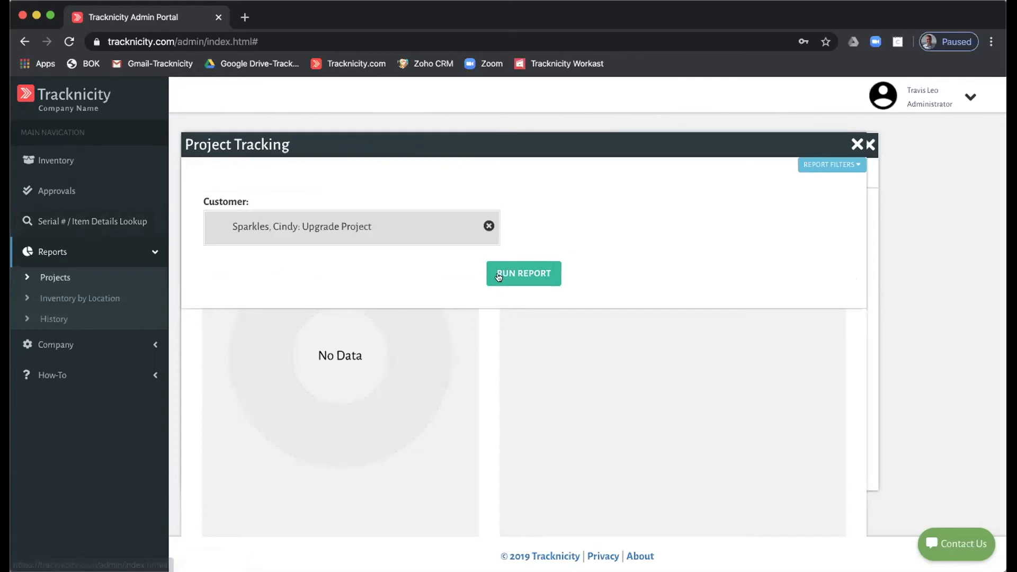
{"action": "left_click", "coordinate": [511, 270]}
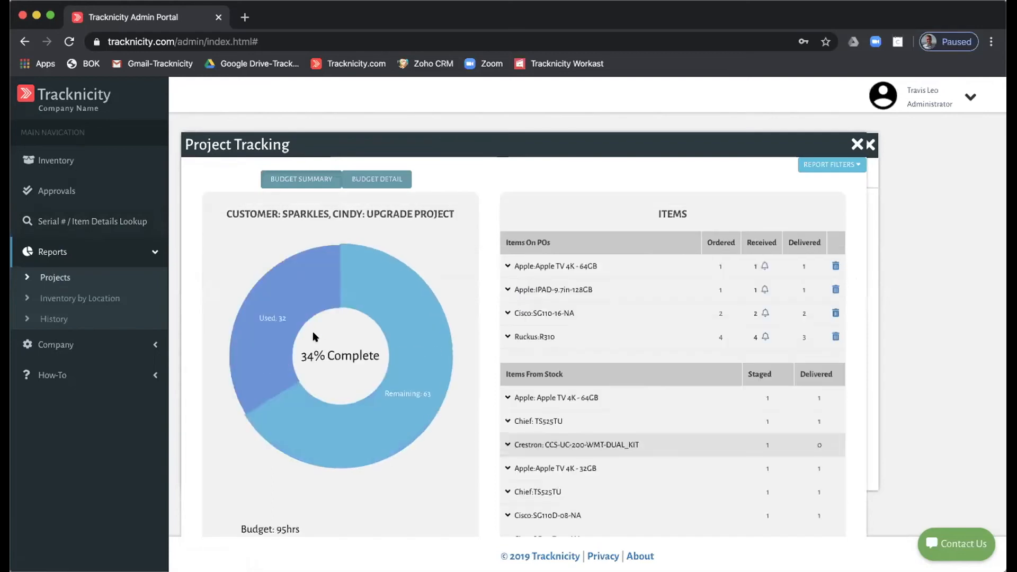
- Show budget detail by service item: Prewire 30/30, Install 0/60, Programming 2/5, total 32/95
{"action": "scroll", "coordinate": [372, 380], "scroll_direction": "down", "scroll_amount": 2}
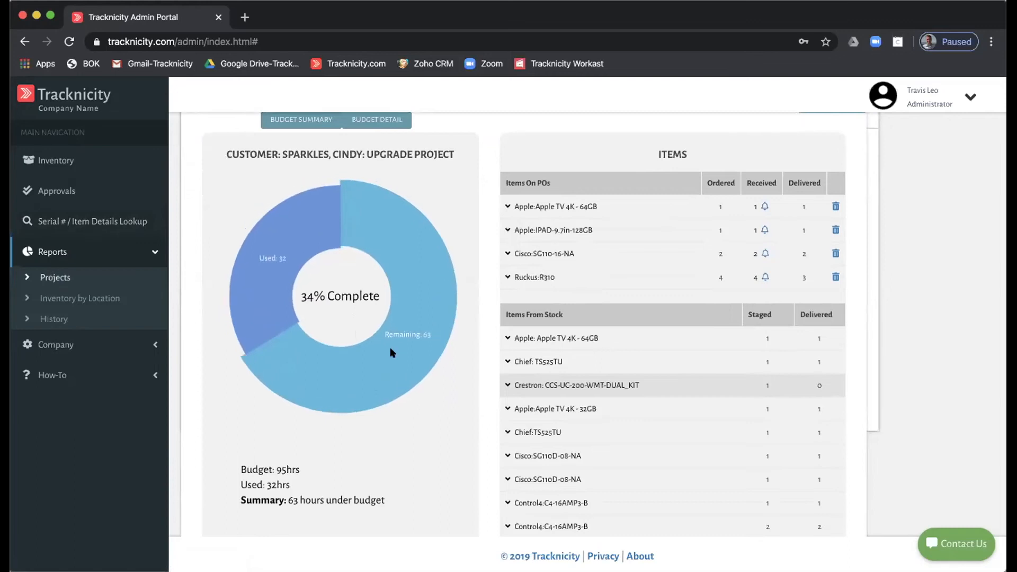
{"action": "scroll", "coordinate": [391, 352], "scroll_direction": "up", "scroll_amount": 1}
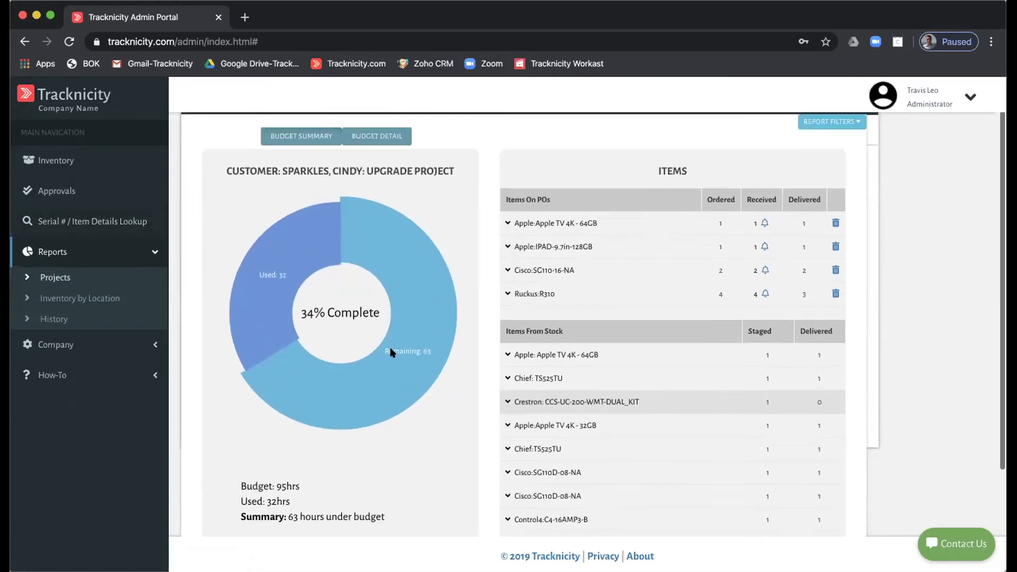
{"action": "left_click", "coordinate": [377, 139]}
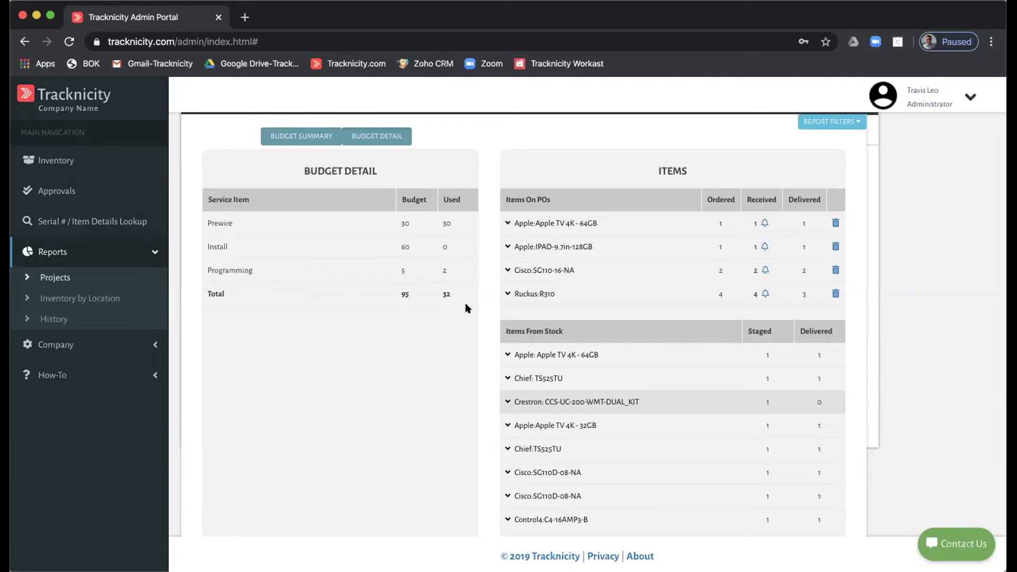
{"action": "scroll", "coordinate": [465, 303], "scroll_direction": "up", "scroll_amount": 1}
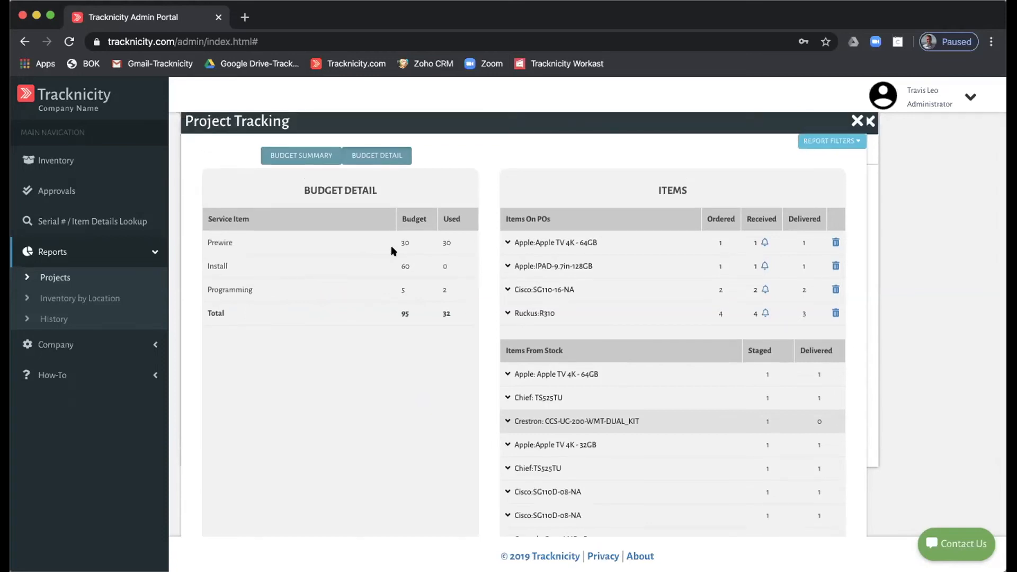
{"action": "scroll", "coordinate": [576, 240], "scroll_direction": "up", "scroll_amount": 1}
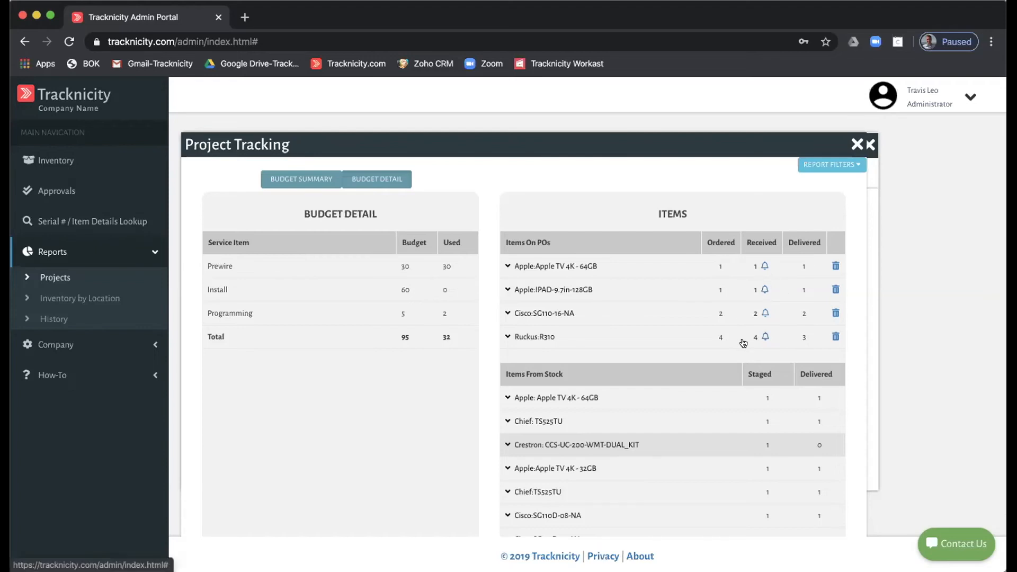
{"action": "left_click", "coordinate": [539, 337]}
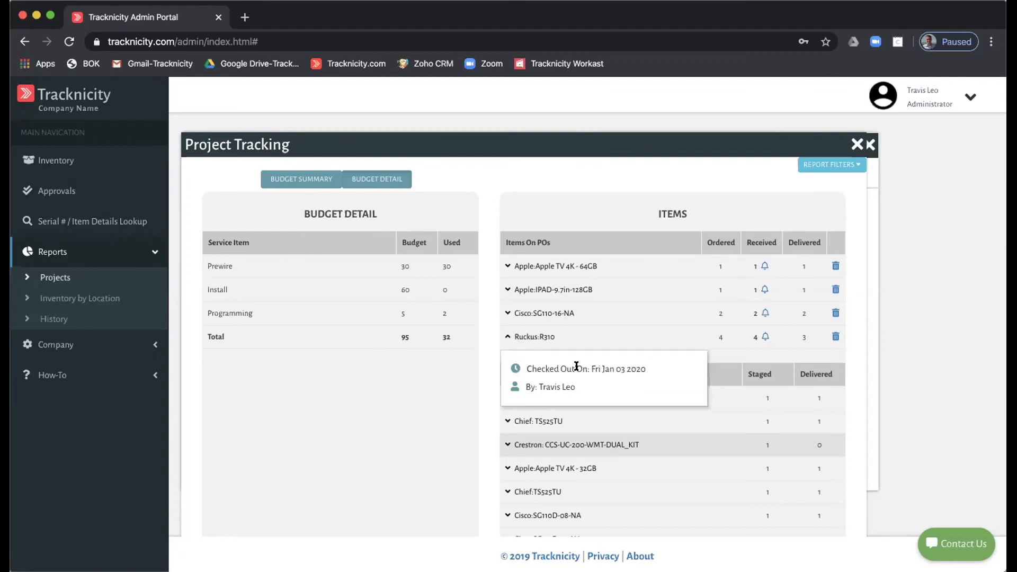
{"action": "left_click", "coordinate": [537, 316]}
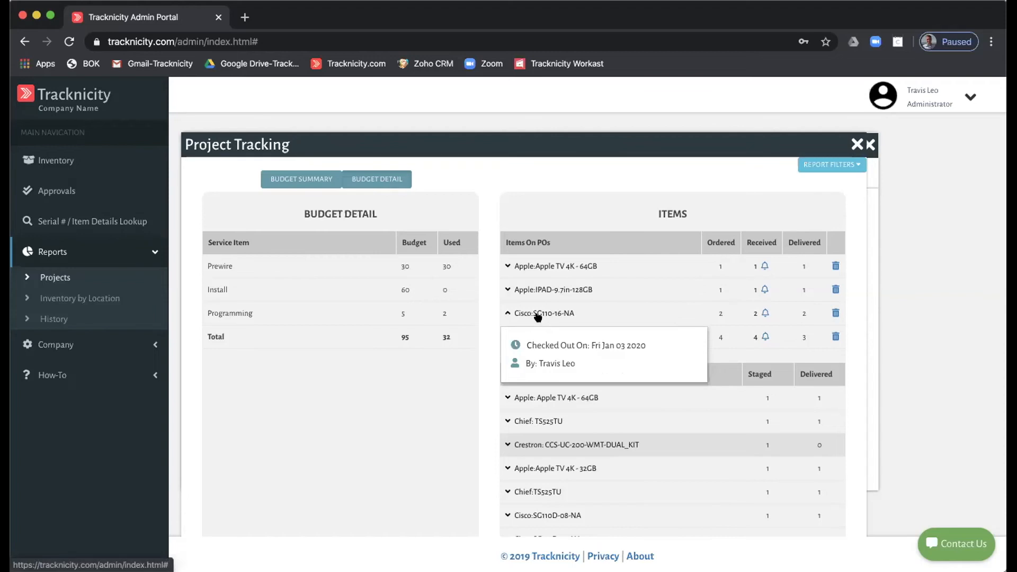
{"action": "left_click", "coordinate": [534, 291]}
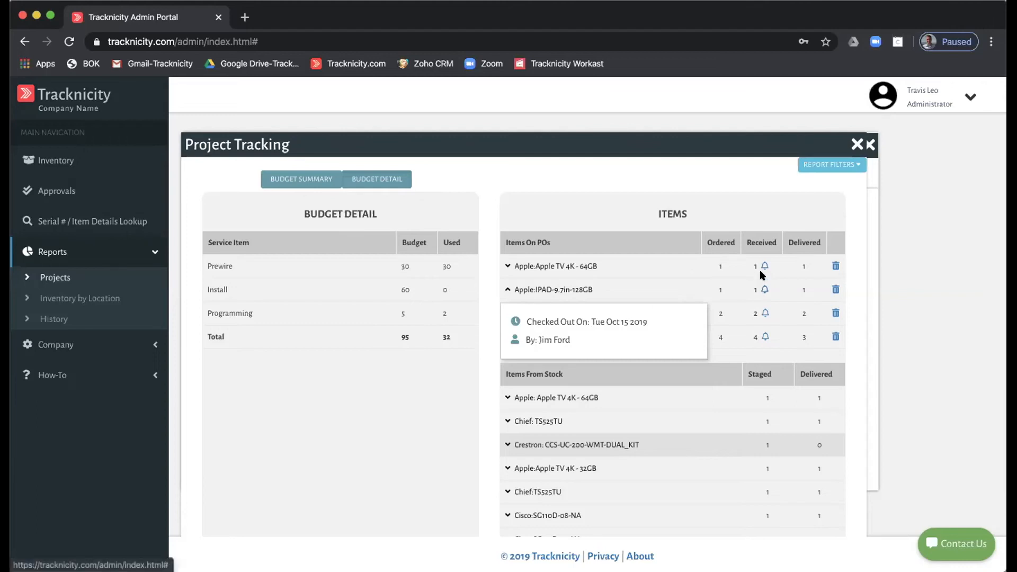
{"action": "left_click", "coordinate": [562, 265]}
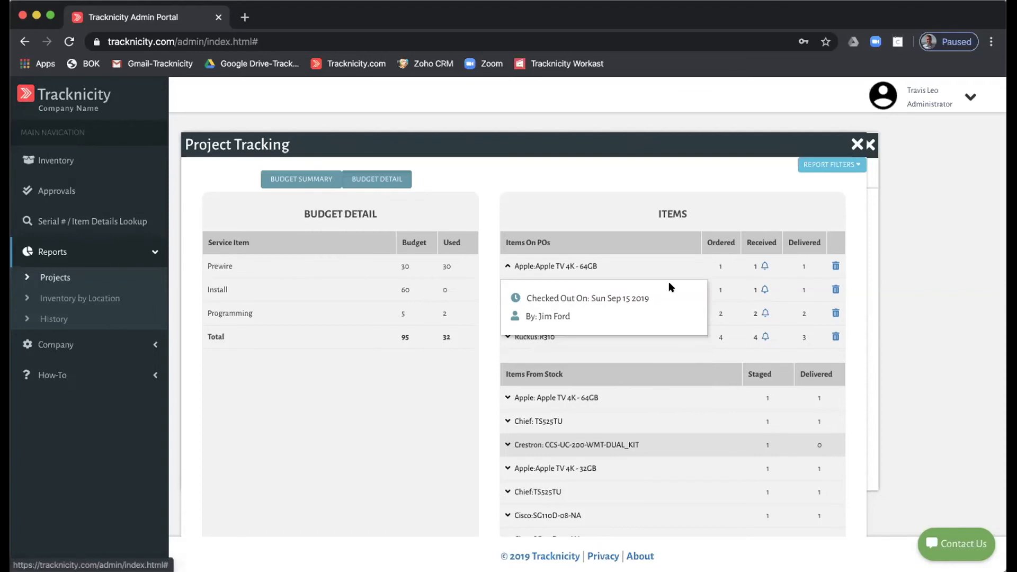
{"action": "left_click", "coordinate": [789, 281]}
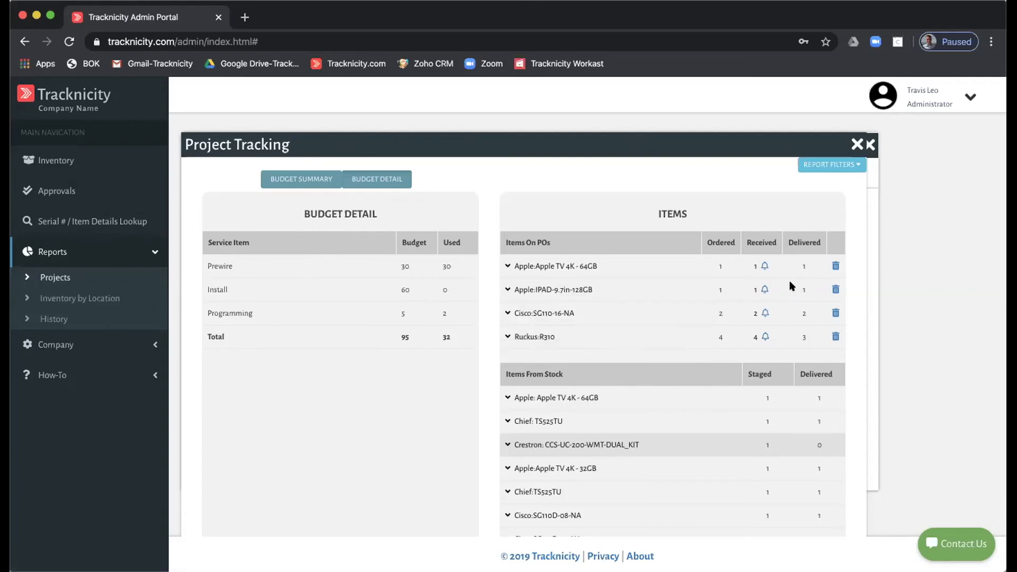
- Turn on the receiving alert for Ruckus:R310
{"action": "left_click", "coordinate": [763, 337]}
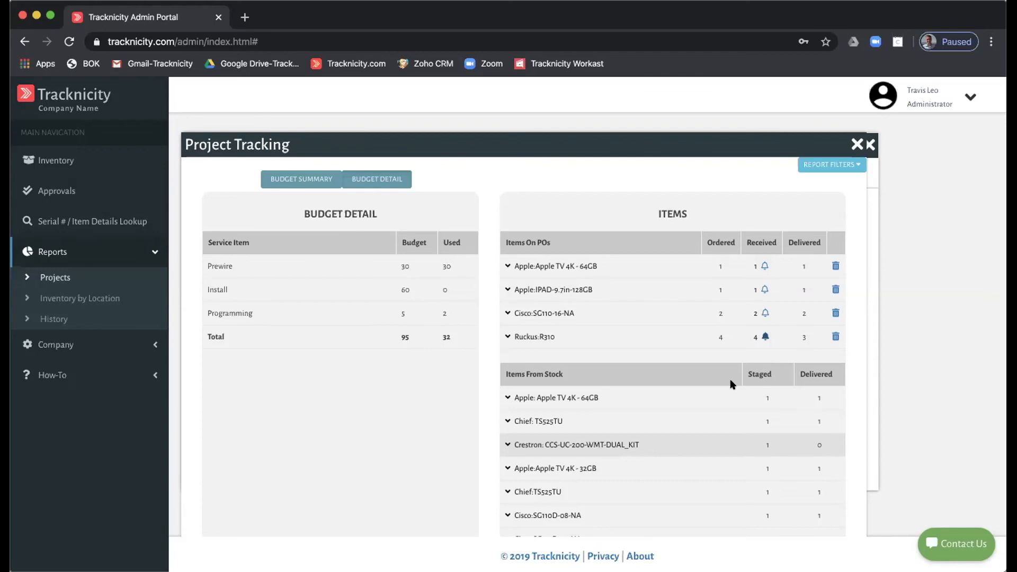
{"action": "scroll", "coordinate": [676, 350], "scroll_direction": "down", "scroll_amount": 1}
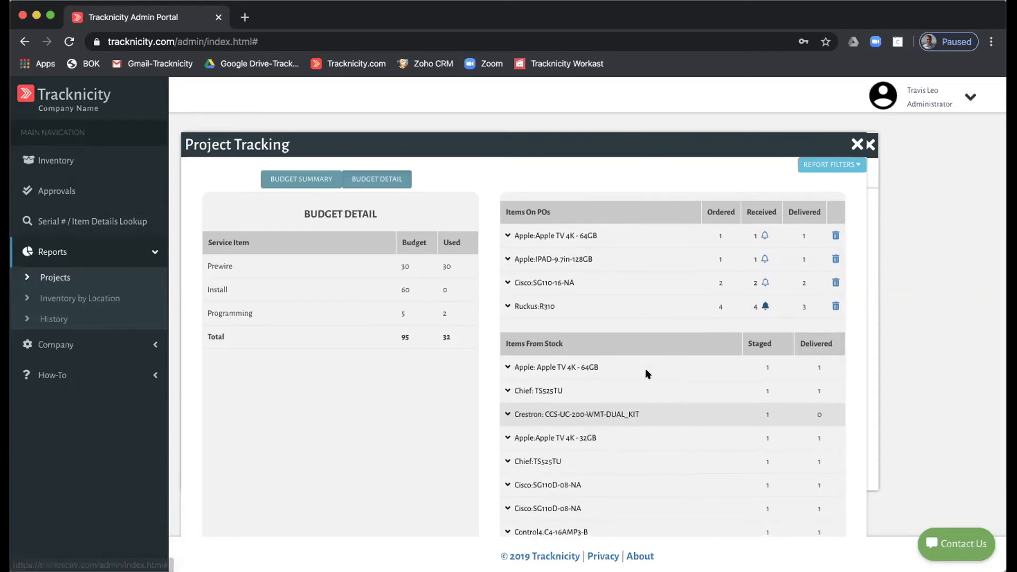
{"action": "scroll", "coordinate": [645, 367], "scroll_direction": "down", "scroll_amount": 1}
{"action": "scroll", "coordinate": [646, 373], "scroll_direction": "down", "scroll_amount": 1}
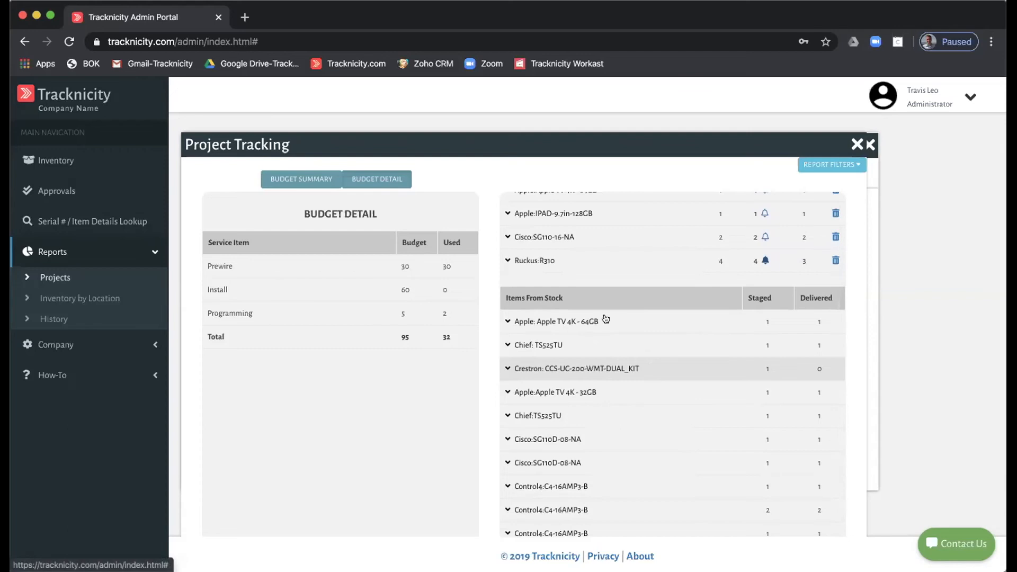
{"action": "scroll", "coordinate": [605, 318], "scroll_direction": "down", "scroll_amount": 1}
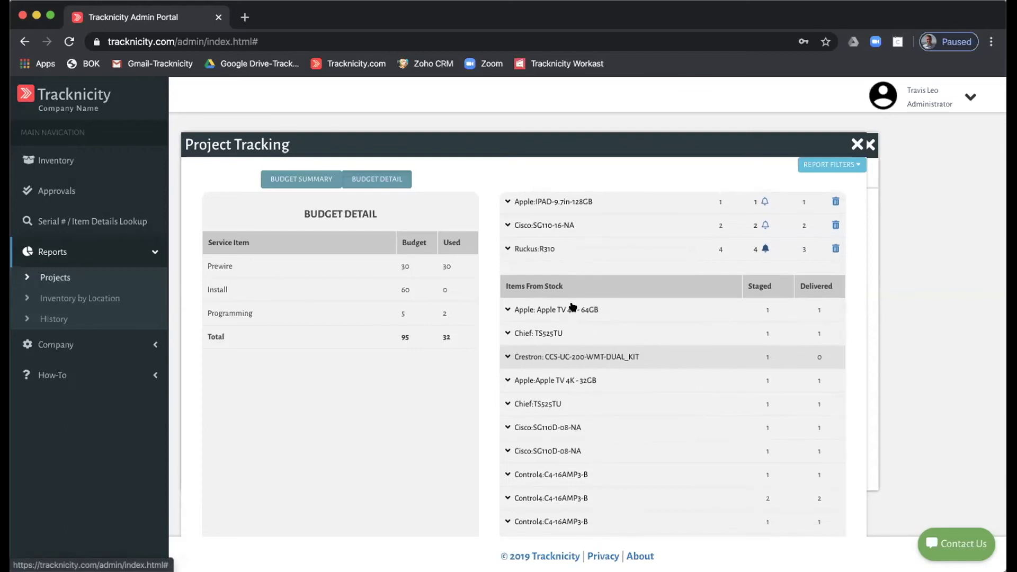
- Check checkout status of Apple TV 4K, Chief TS525TU and the Crestron kit, then close both reports
{"action": "left_click", "coordinate": [551, 309]}
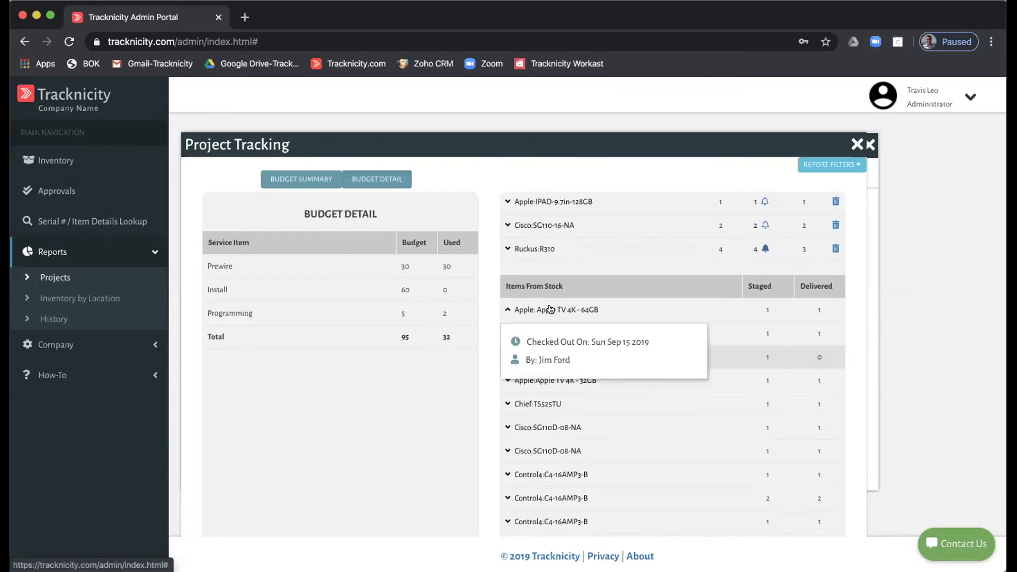
{"action": "left_click", "coordinate": [543, 405]}
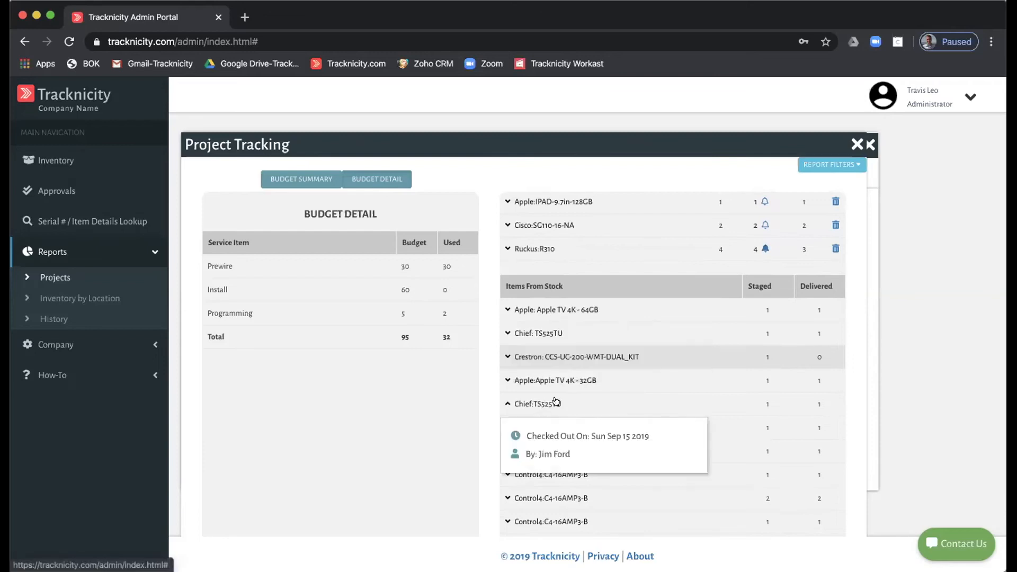
{"action": "left_click", "coordinate": [548, 359]}
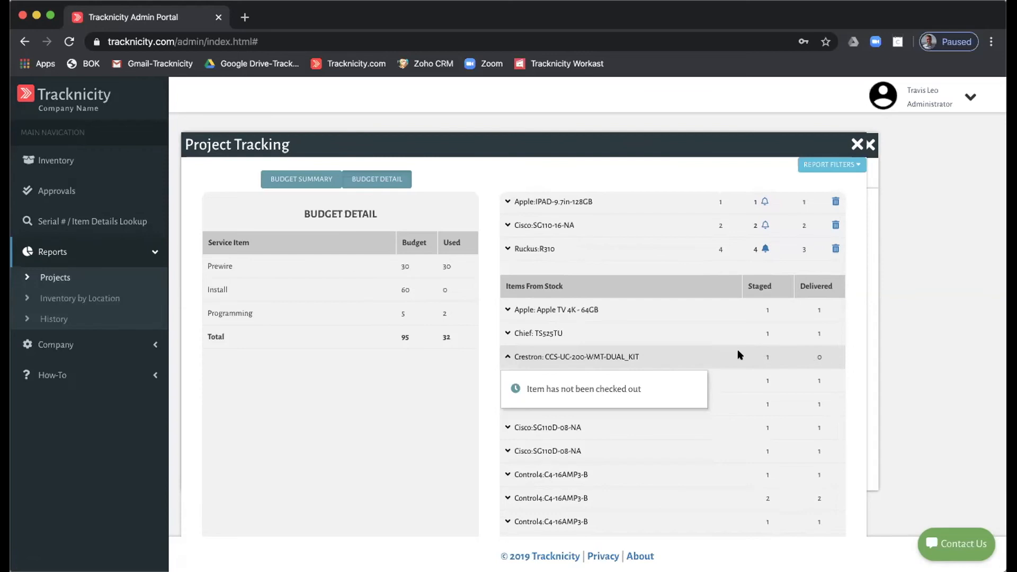
{"action": "scroll", "coordinate": [768, 376], "scroll_direction": "down", "scroll_amount": 3}
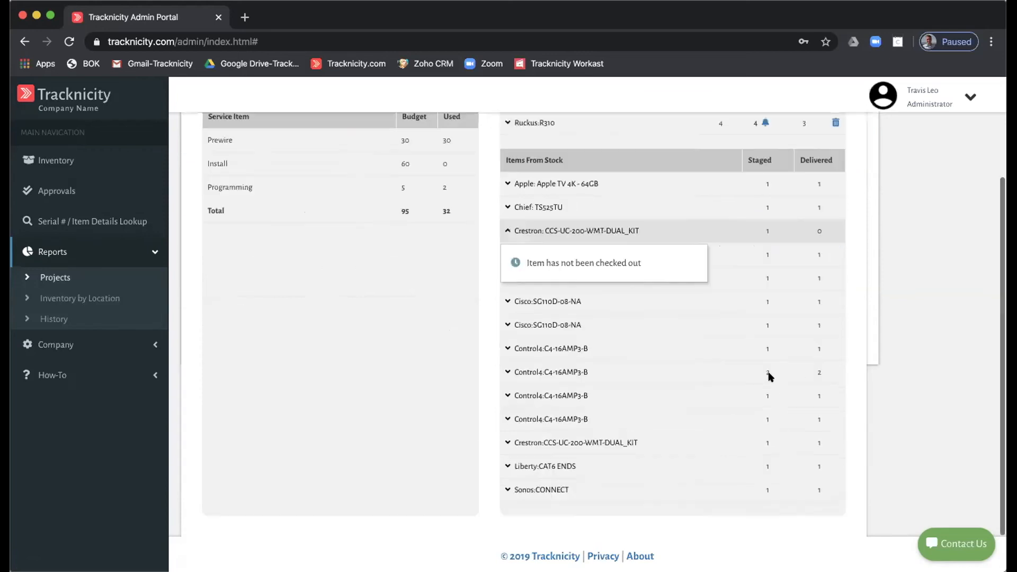
{"action": "scroll", "coordinate": [769, 376], "scroll_direction": "down", "scroll_amount": 2}
{"action": "scroll", "coordinate": [625, 331], "scroll_direction": "up", "scroll_amount": 4}
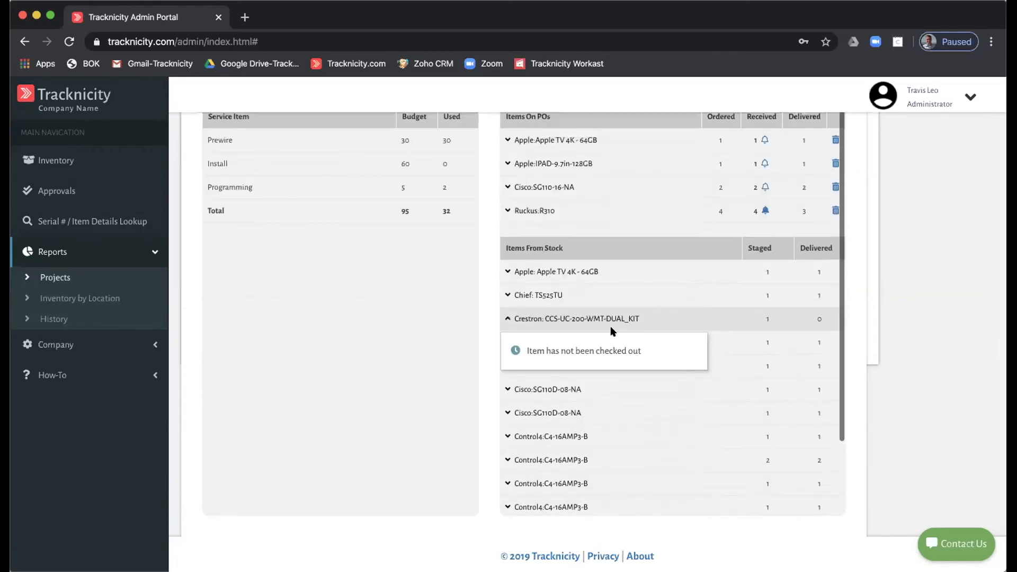
{"action": "scroll", "coordinate": [491, 292], "scroll_direction": "up", "scroll_amount": 5}
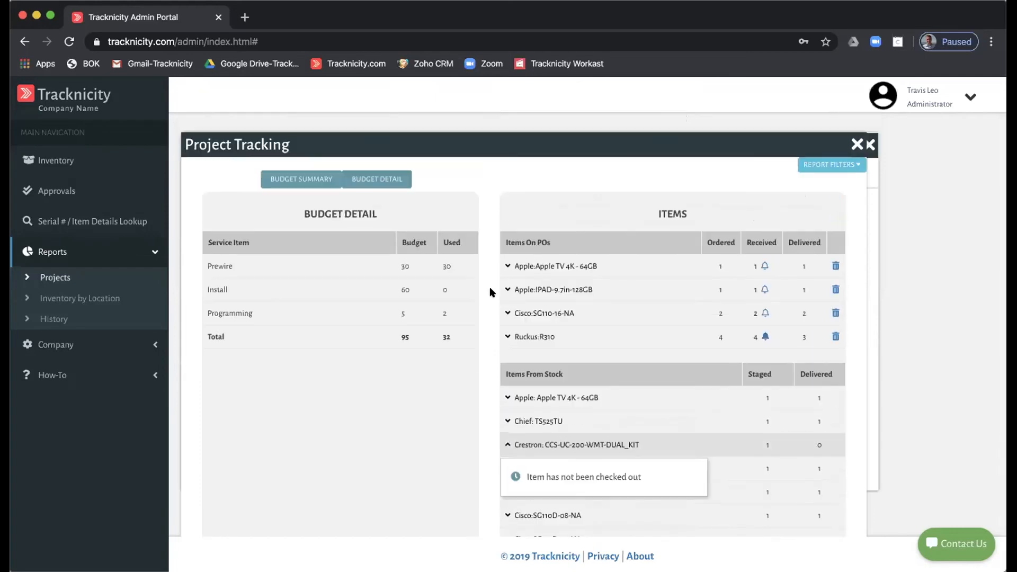
{"action": "left_click", "coordinate": [856, 144]}
{"action": "left_click", "coordinate": [869, 144]}
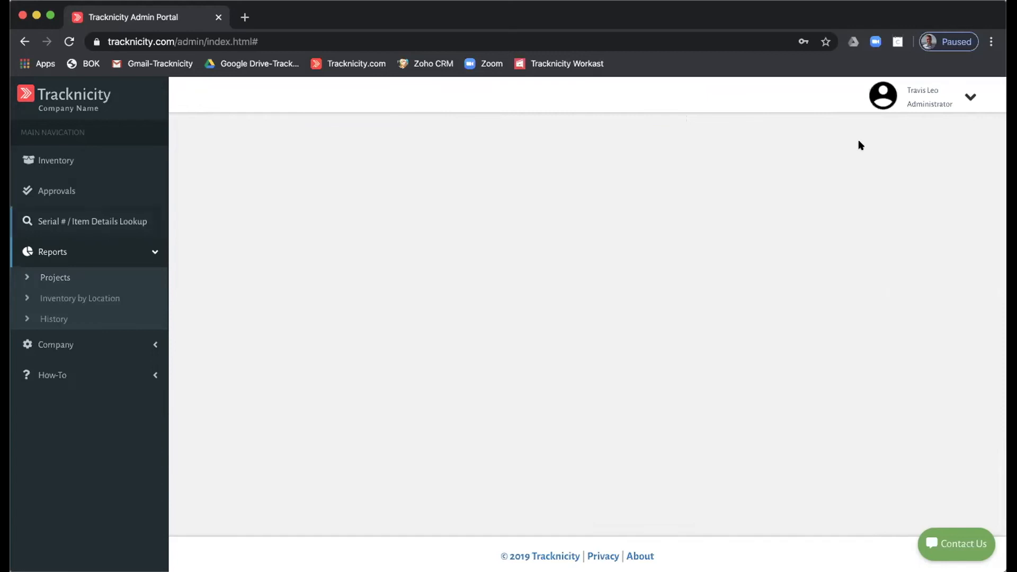
- Open Inventory by Location and view stock for all locations, the Warehouse and Van 1
{"action": "left_click", "coordinate": [90, 299]}
{"action": "left_click", "coordinate": [197, 198]}
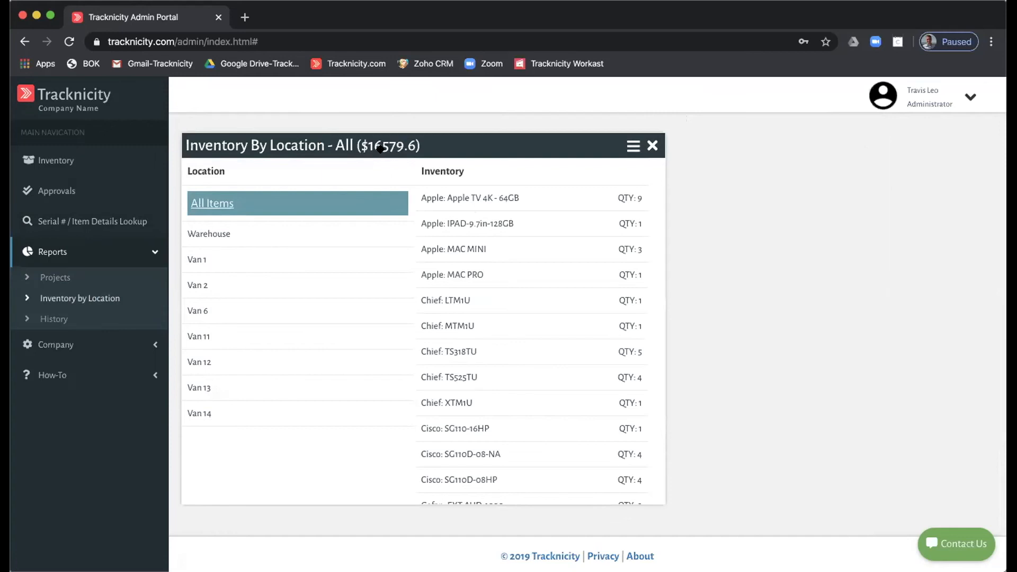
{"action": "left_click", "coordinate": [222, 231]}
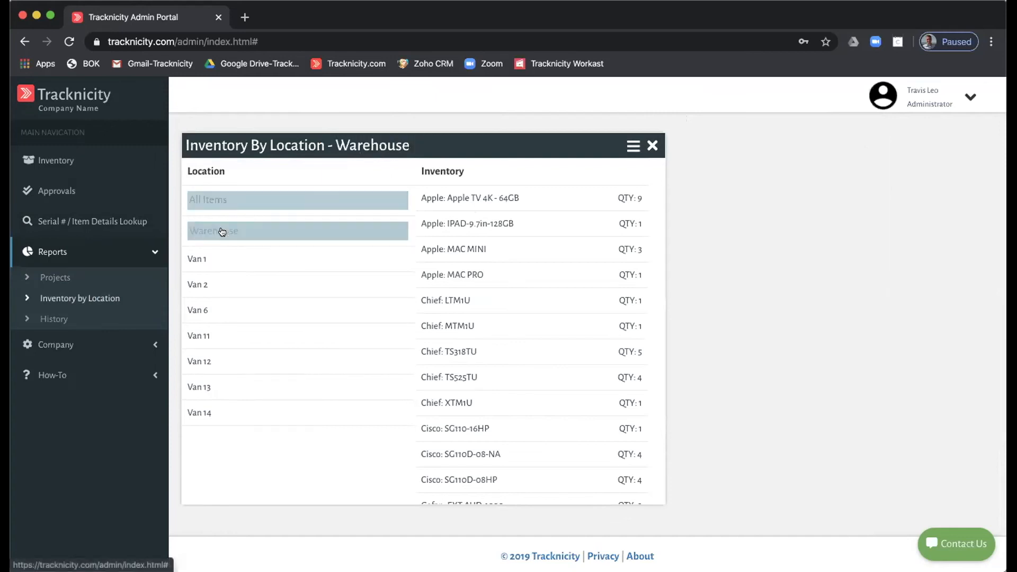
{"action": "left_click", "coordinate": [192, 262]}
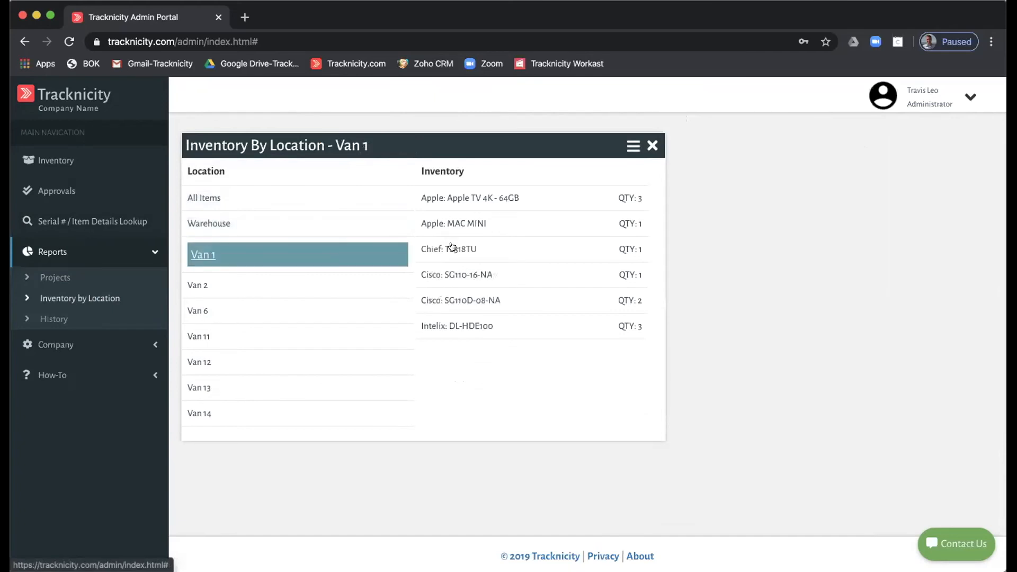
- Inspect the Chief: TS318TU item details, then return to all items valued at $16579.6
{"action": "left_click", "coordinate": [451, 247]}
{"action": "left_click", "coordinate": [871, 198]}
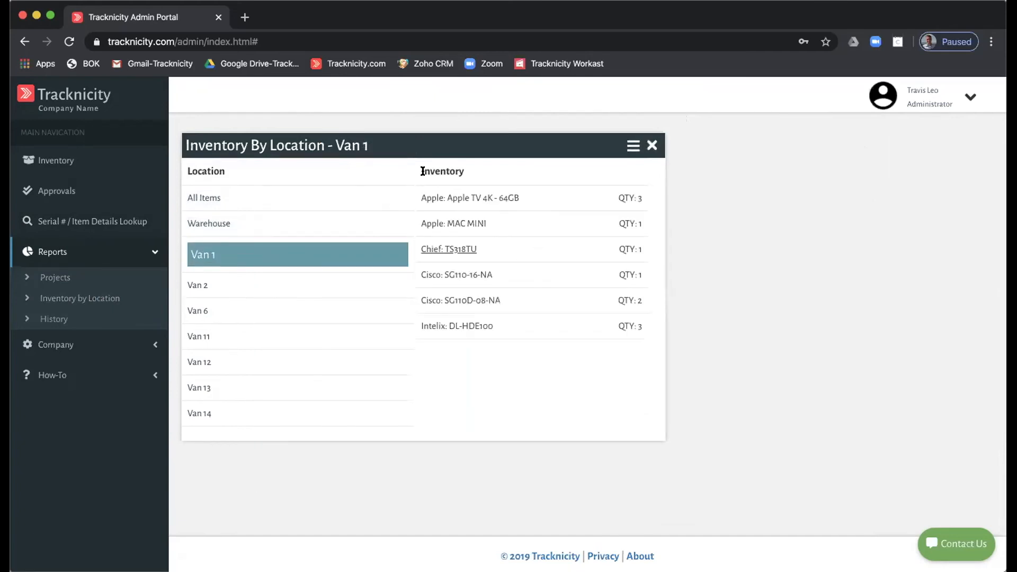
{"action": "left_click", "coordinate": [221, 199]}
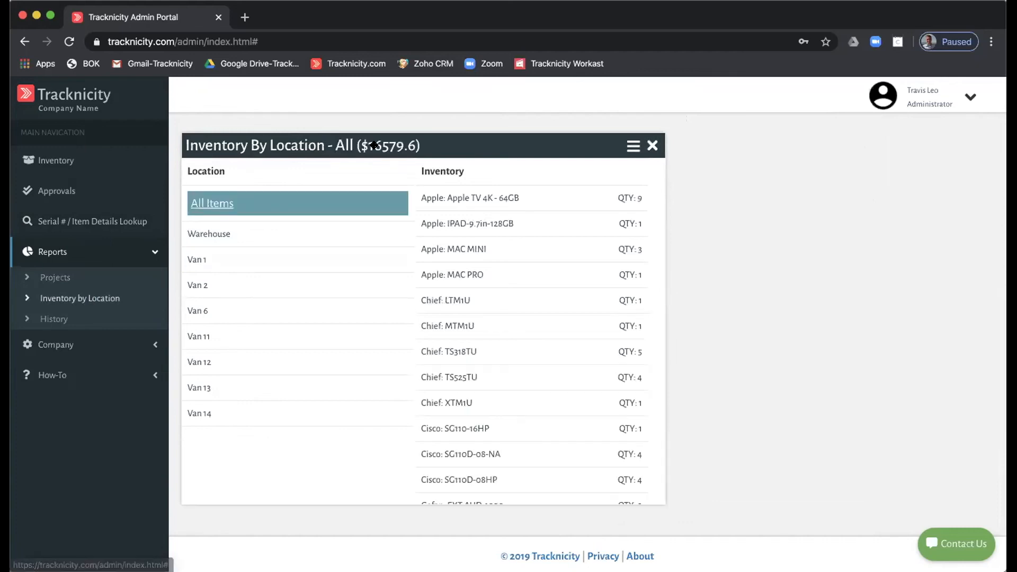
{"action": "left_click", "coordinate": [52, 319]}
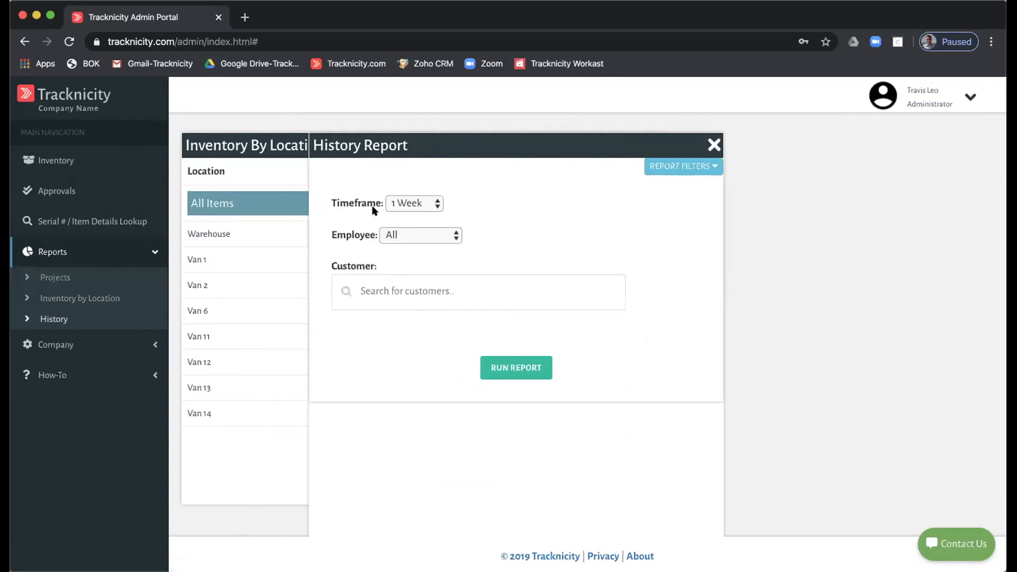
- Run the History Report, then rerun it with a 6 Months timeframe
{"action": "left_click", "coordinate": [512, 362]}
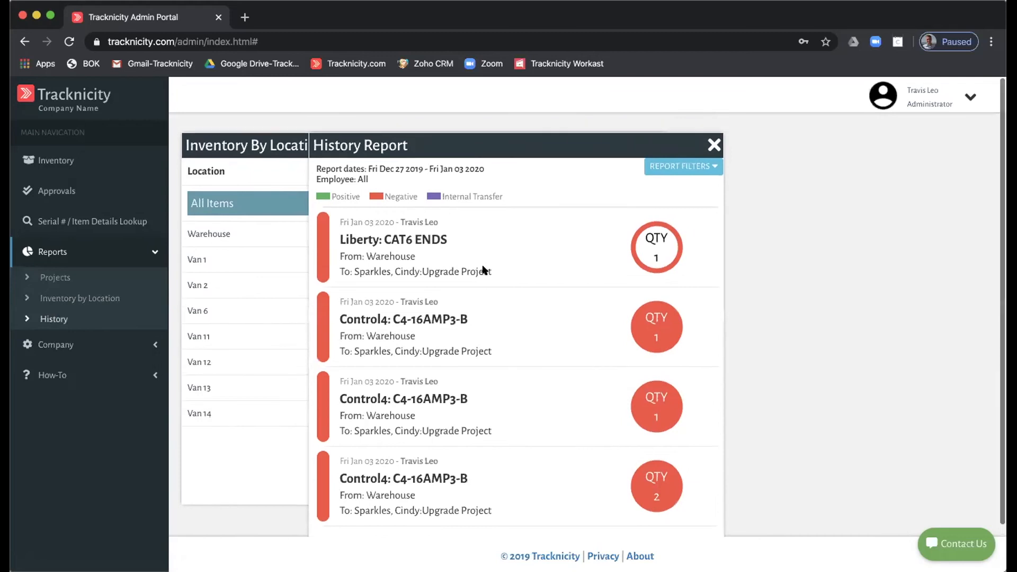
{"action": "left_click", "coordinate": [674, 166]}
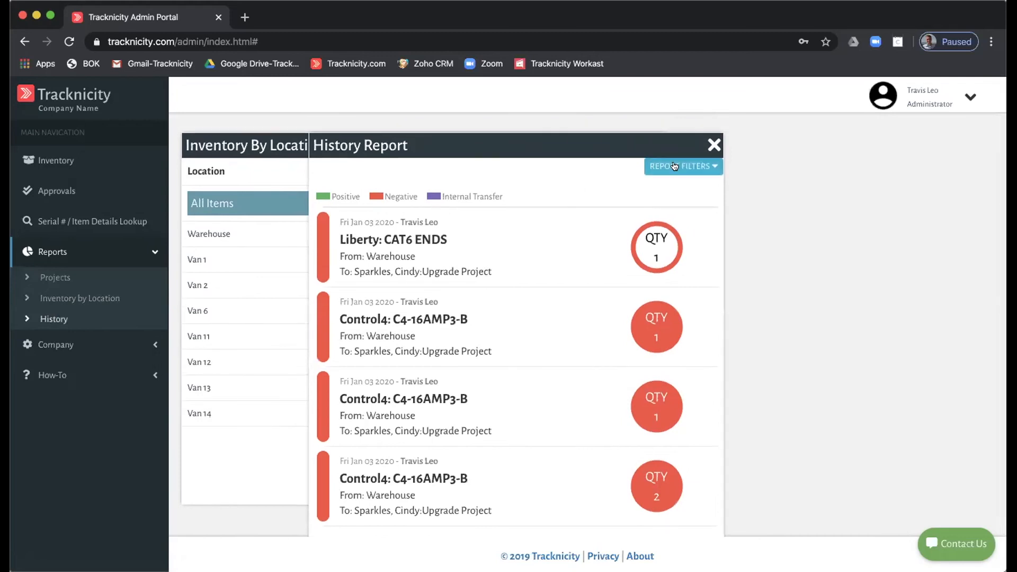
{"action": "left_click", "coordinate": [420, 233]}
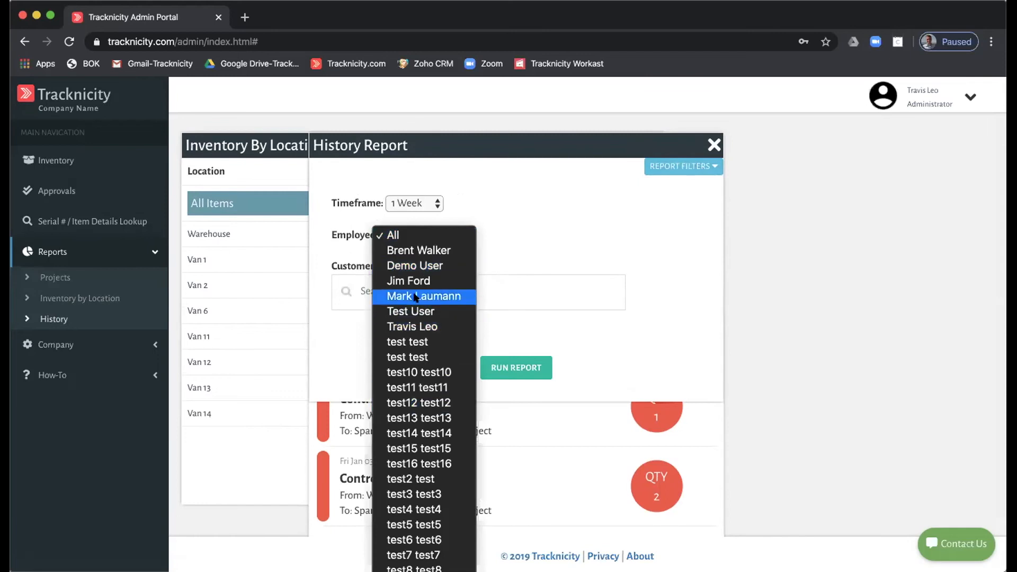
{"action": "key", "text": "Escape"}
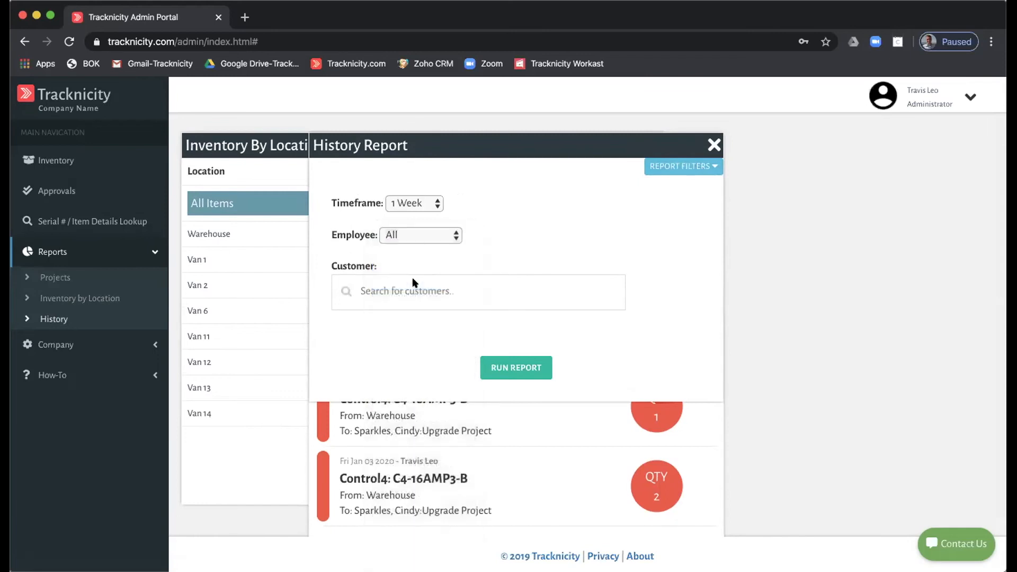
{"action": "left_click", "coordinate": [413, 204]}
{"action": "left_click", "coordinate": [416, 234]}
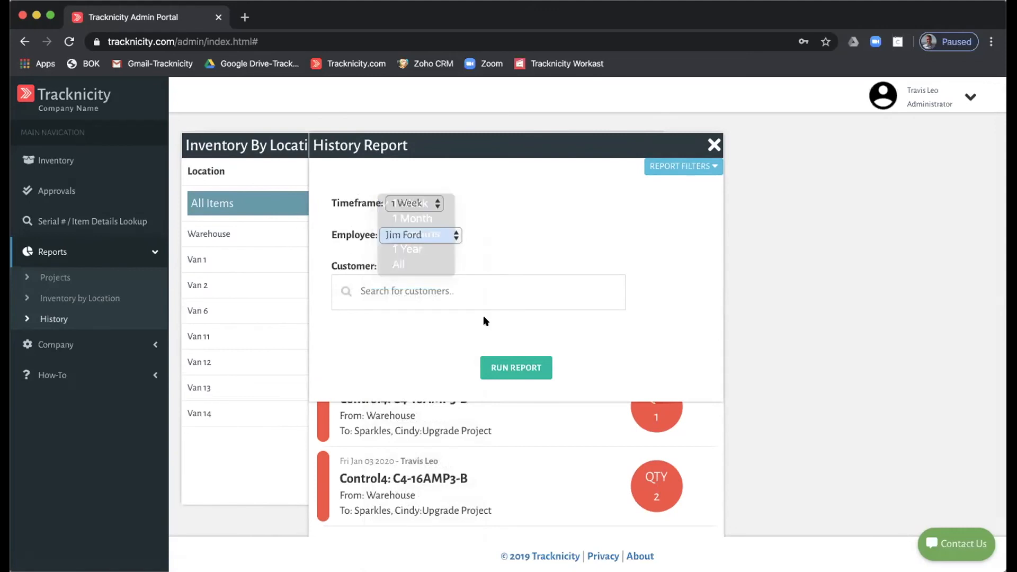
{"action": "left_click", "coordinate": [512, 368]}
- Close the Inventory by Location report still open behind the History Report
{"action": "scroll", "coordinate": [446, 276], "scroll_direction": "down", "scroll_amount": 10}
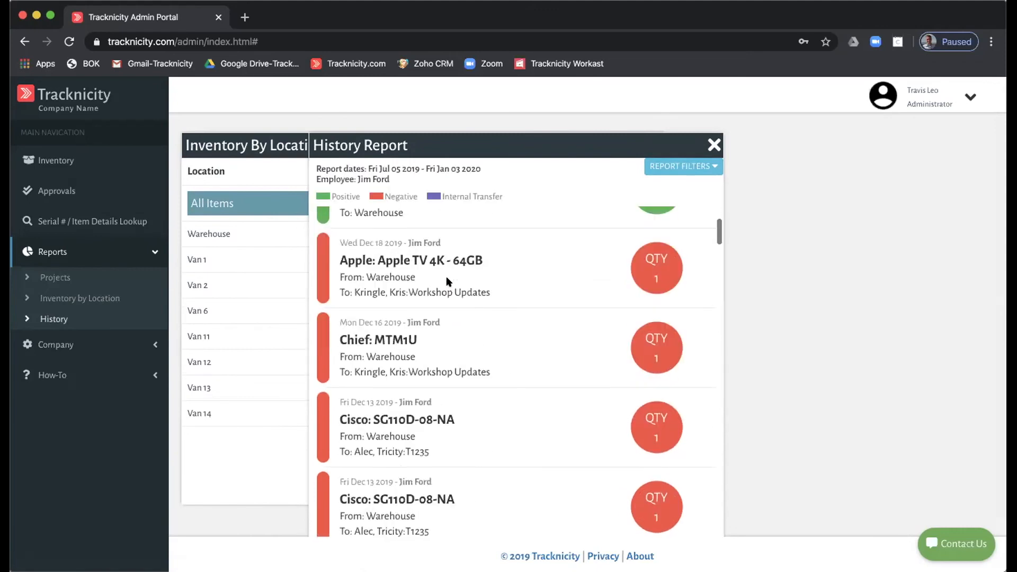
{"action": "scroll", "coordinate": [446, 275], "scroll_direction": "up", "scroll_amount": 10}
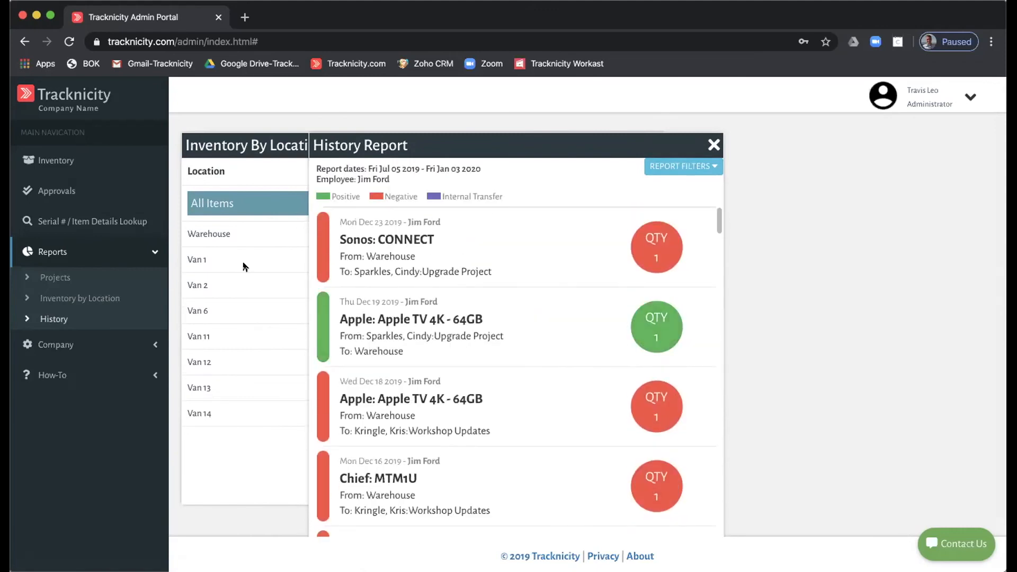
{"action": "left_click", "coordinate": [207, 232]}
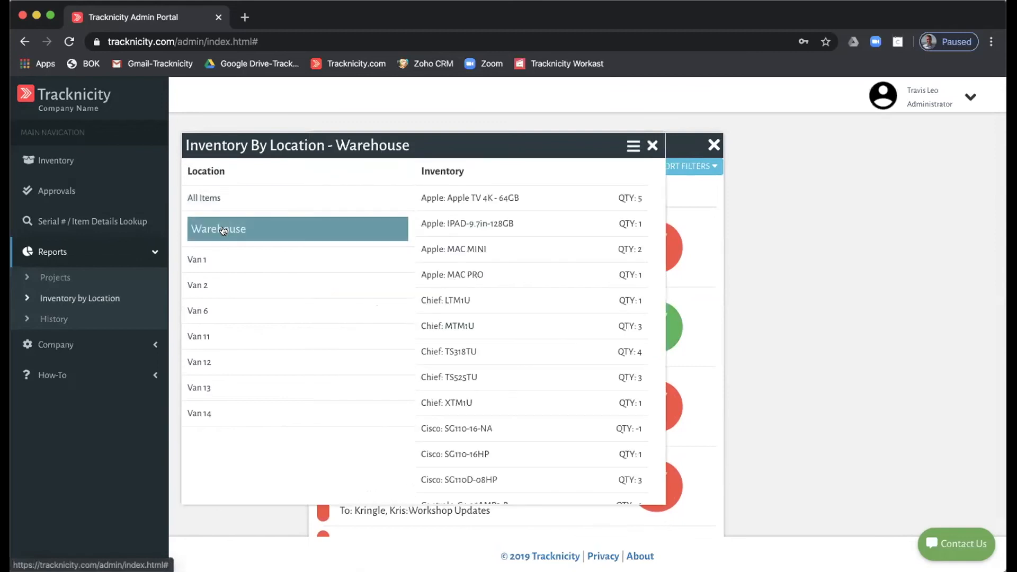
{"action": "left_click", "coordinate": [650, 145]}
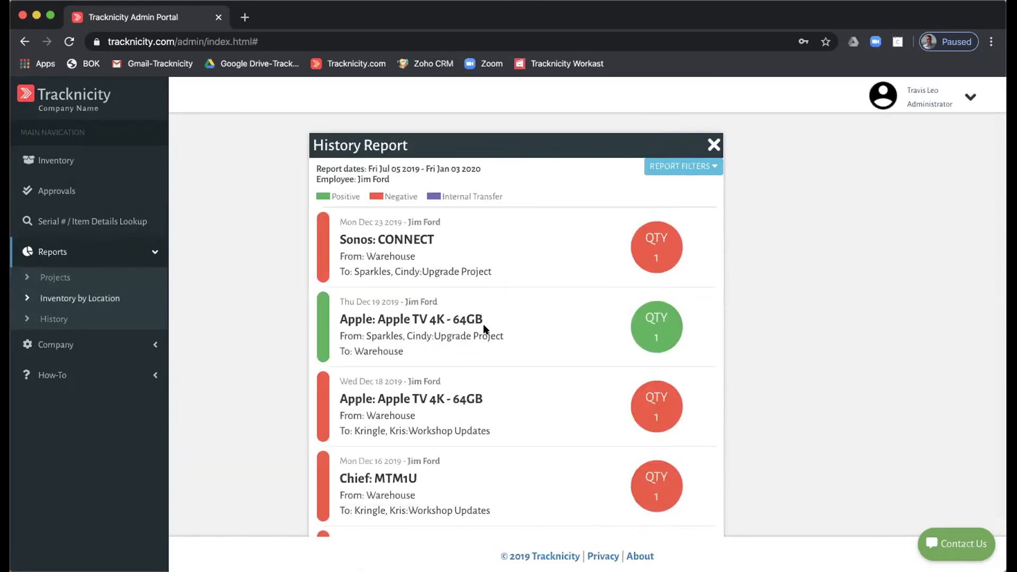
- Rerun the History Report filtered to a different employee
{"action": "left_click", "coordinate": [700, 166]}
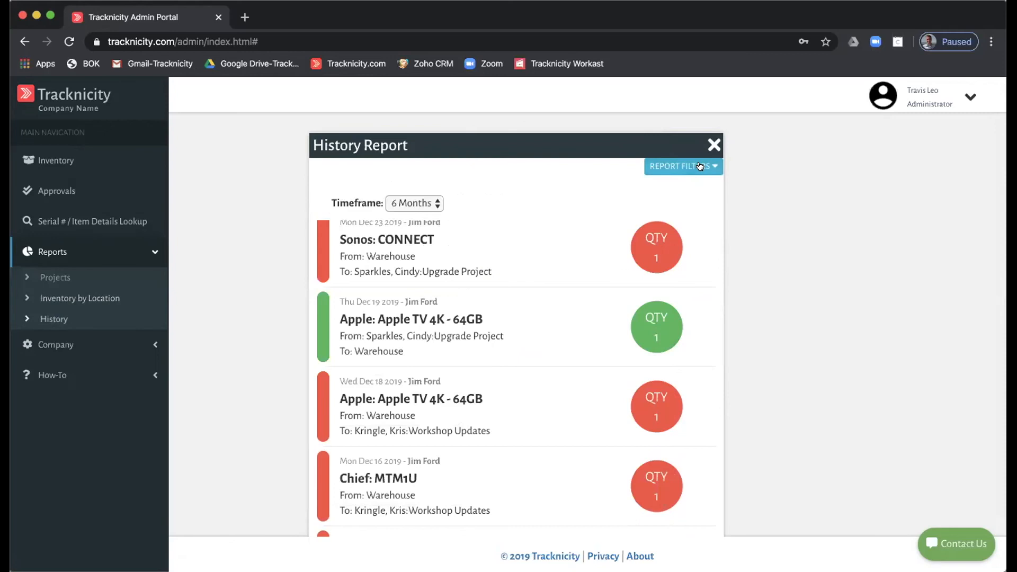
{"action": "left_click", "coordinate": [438, 236]}
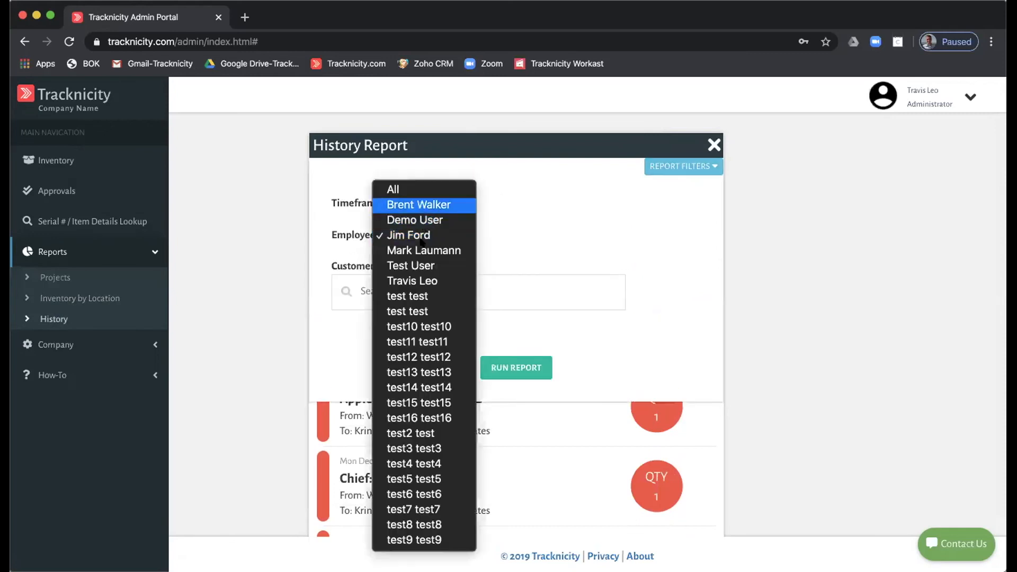
{"action": "left_click", "coordinate": [418, 281]}
{"action": "left_click", "coordinate": [509, 371]}
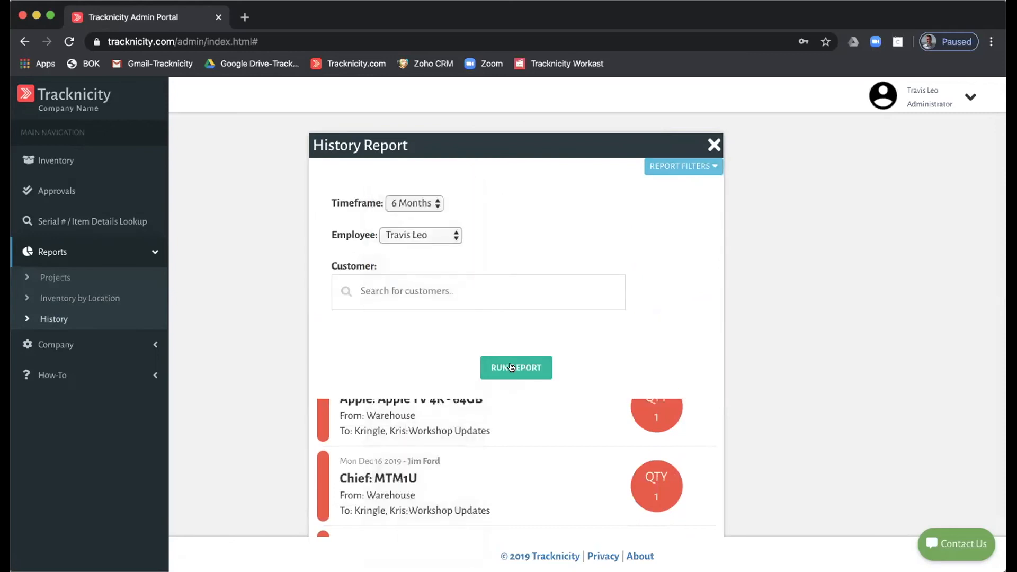
- Run the History Report for a customer found by searching 'sp', then close it
{"action": "left_click", "coordinate": [685, 169]}
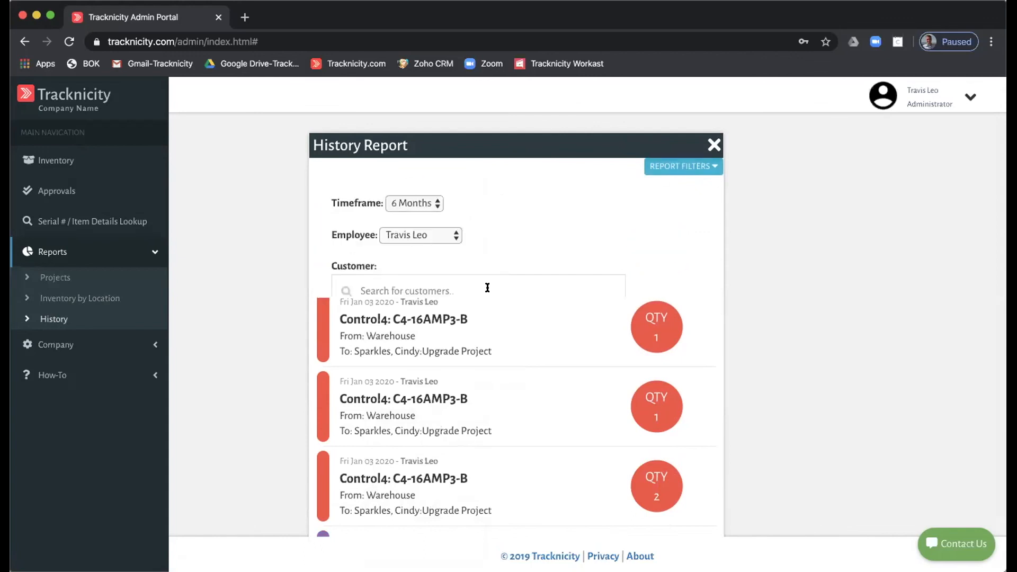
{"action": "left_click", "coordinate": [443, 284]}
{"action": "type", "text": "sp"}
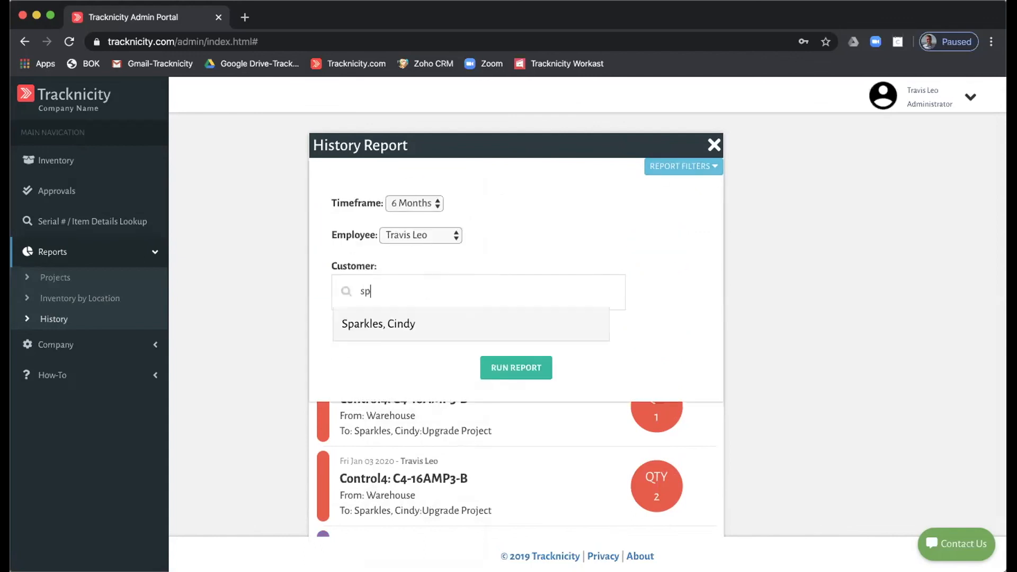
{"action": "left_click", "coordinate": [515, 367]}
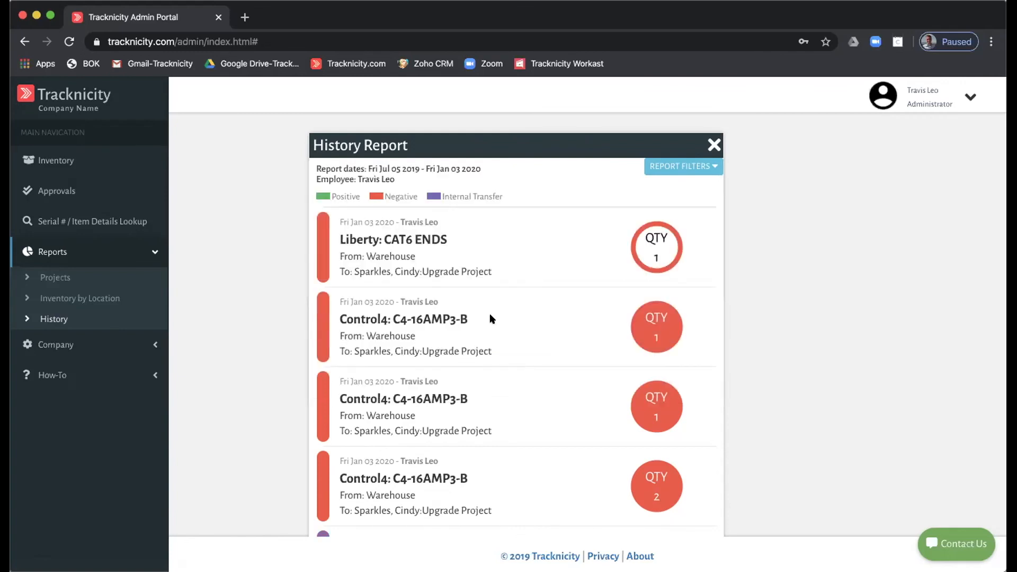
{"action": "scroll", "coordinate": [490, 318], "scroll_direction": "down", "scroll_amount": 10}
{"action": "scroll", "coordinate": [491, 318], "scroll_direction": "up", "scroll_amount": 10}
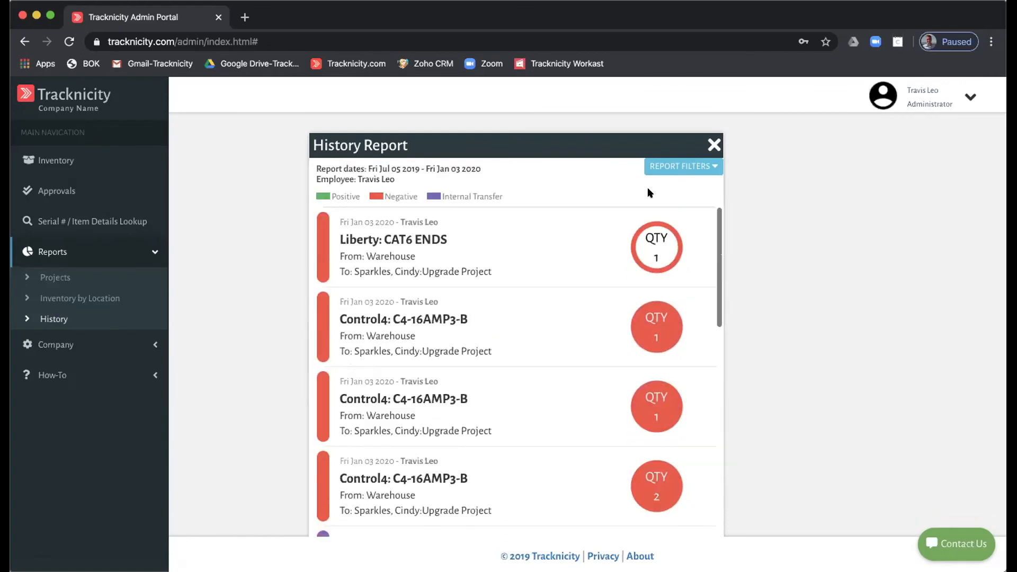
{"action": "left_click", "coordinate": [713, 145]}
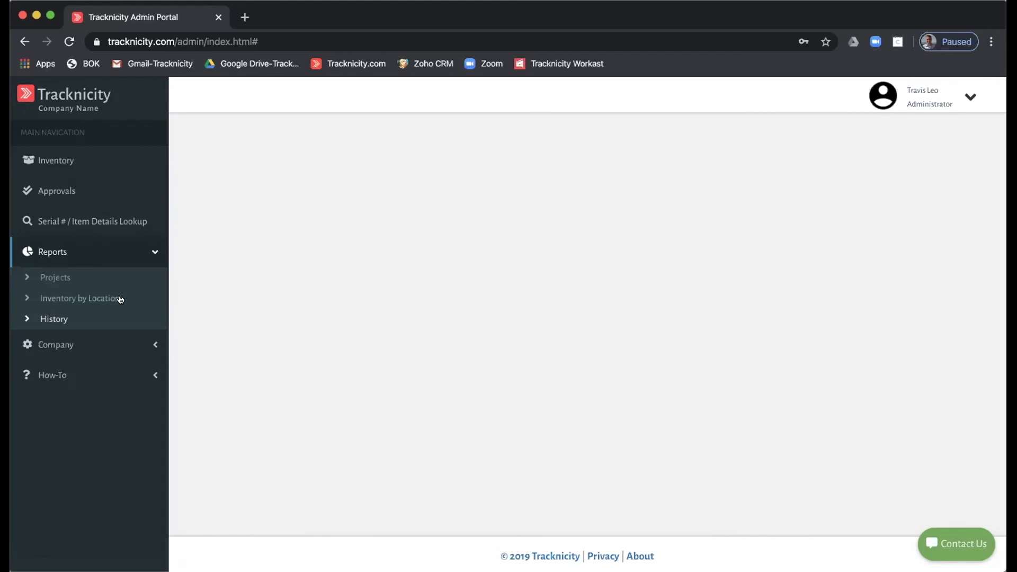
- Review the General Settings Approvals, Subscription, Logo and Company tabs (timezone Mountain), then close them
{"action": "left_click", "coordinate": [57, 344]}
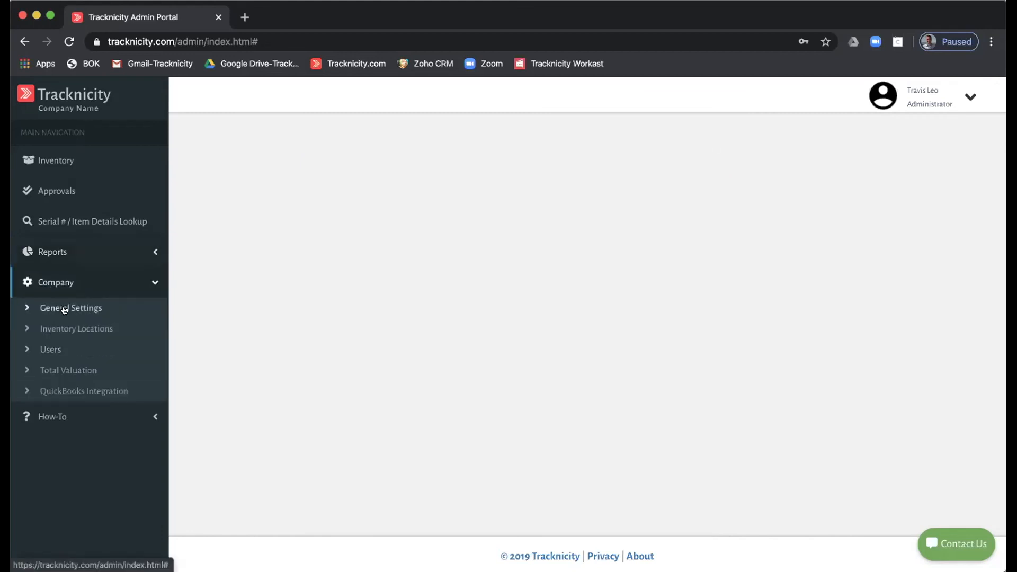
{"action": "left_click", "coordinate": [55, 307]}
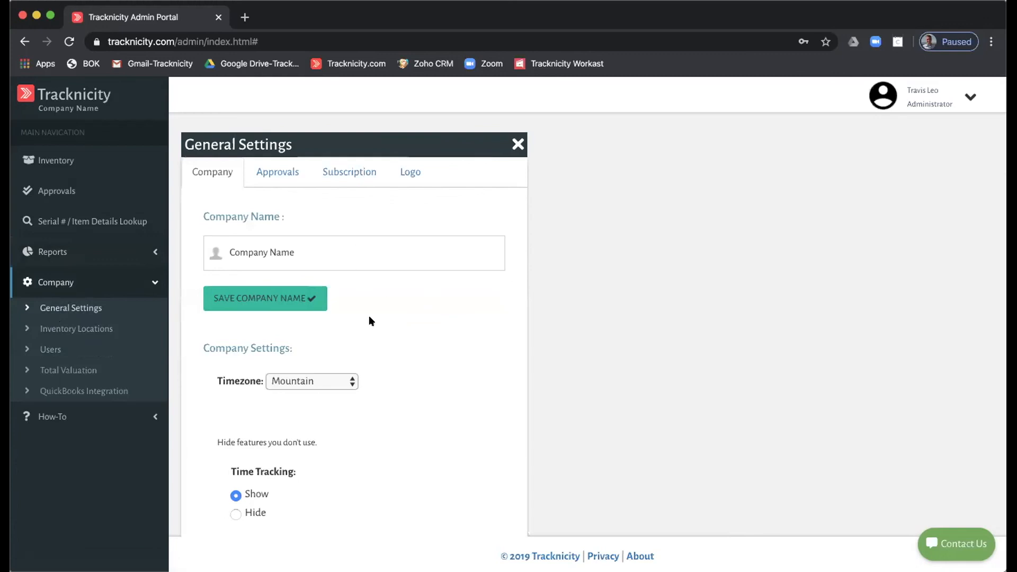
{"action": "left_click", "coordinate": [270, 173]}
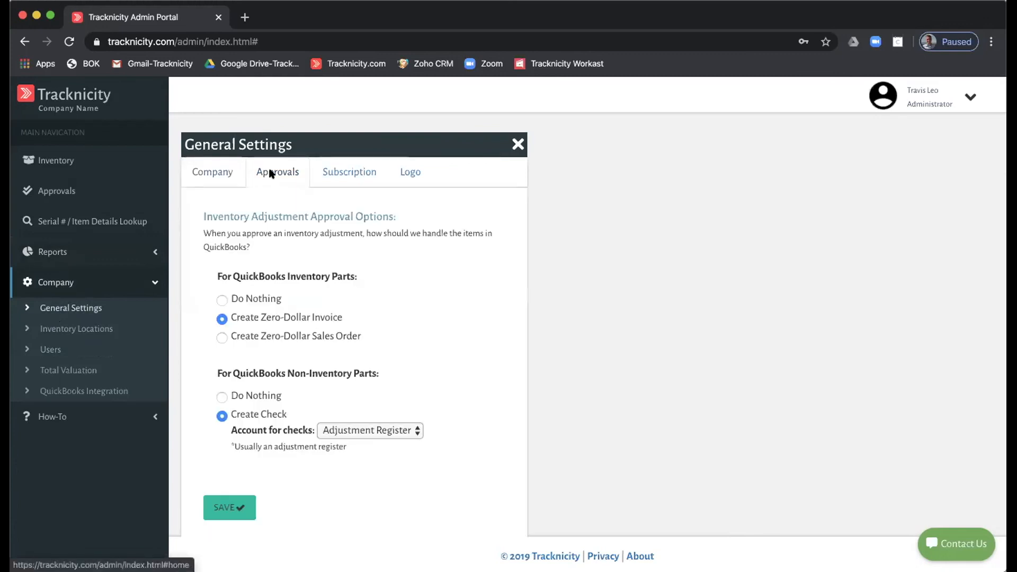
{"action": "left_click", "coordinate": [343, 174]}
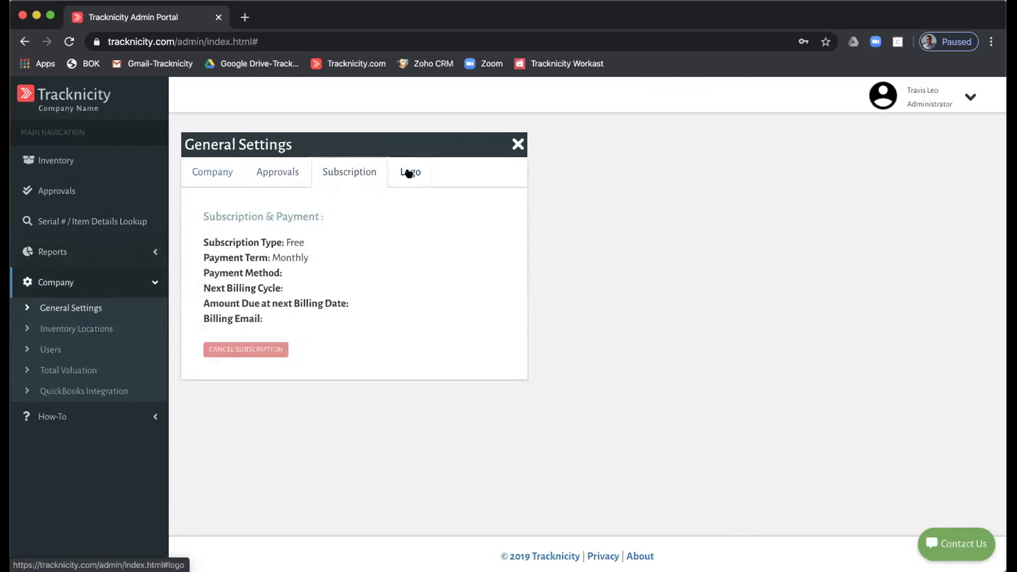
{"action": "left_click", "coordinate": [411, 172]}
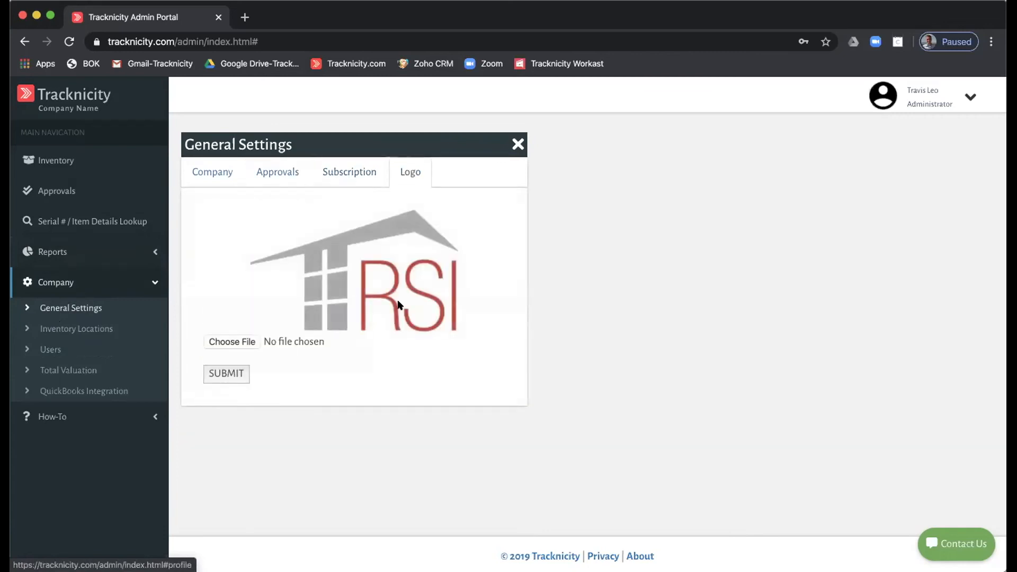
{"action": "left_click", "coordinate": [206, 171]}
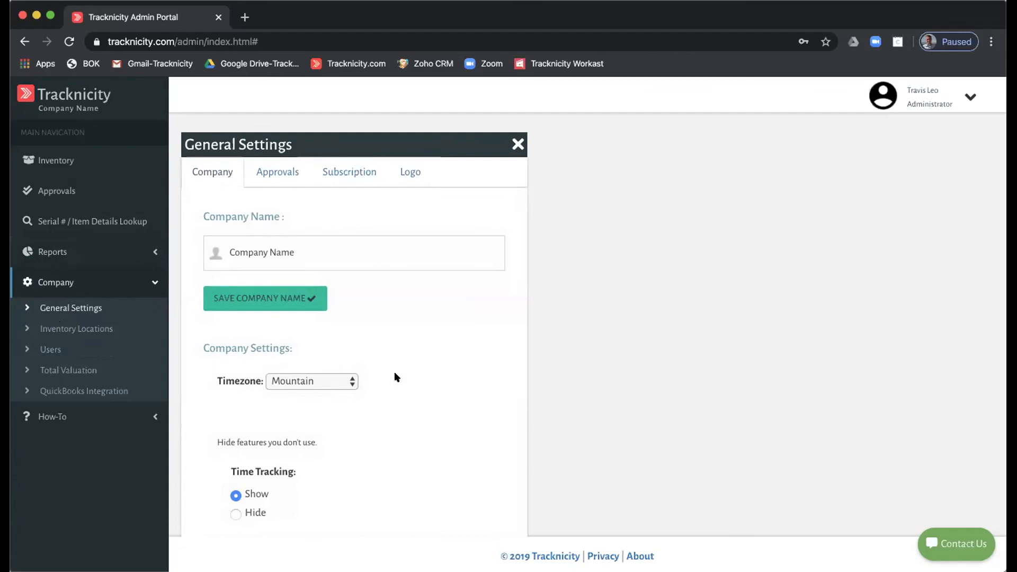
{"action": "scroll", "coordinate": [396, 377], "scroll_direction": "down", "scroll_amount": 3}
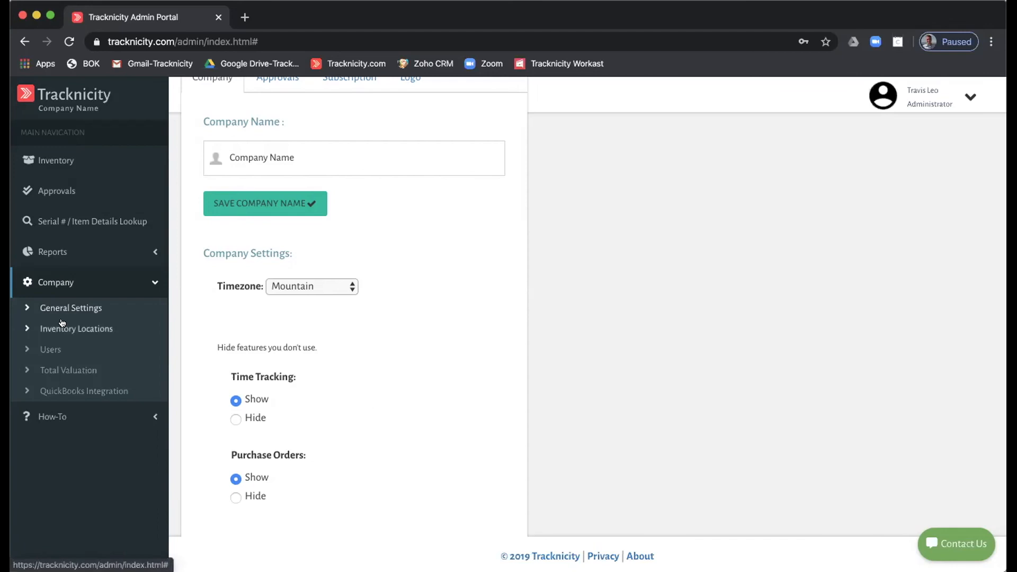
{"action": "scroll", "coordinate": [312, 240], "scroll_direction": "up", "scroll_amount": 2}
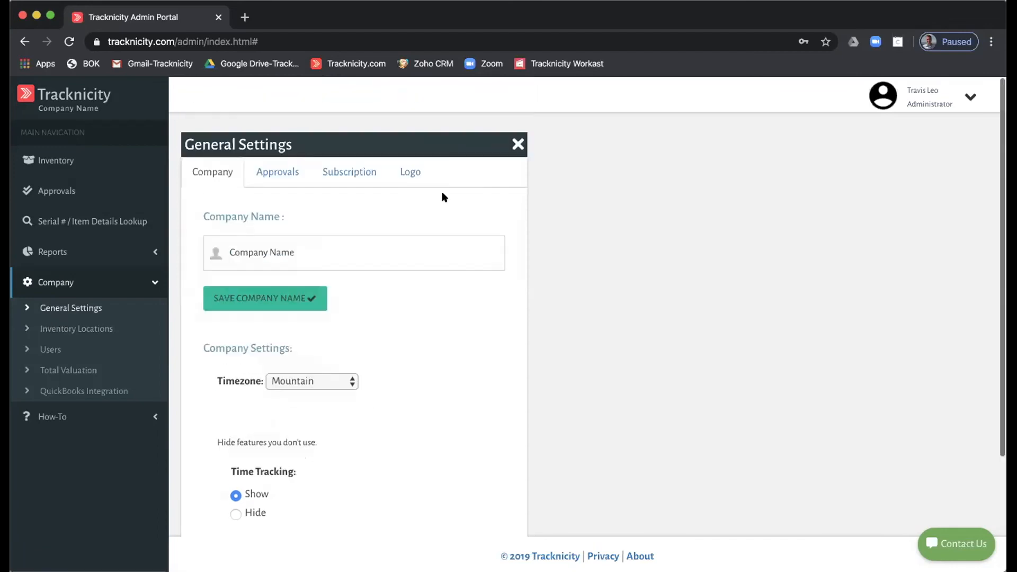
{"action": "left_click", "coordinate": [516, 142]}
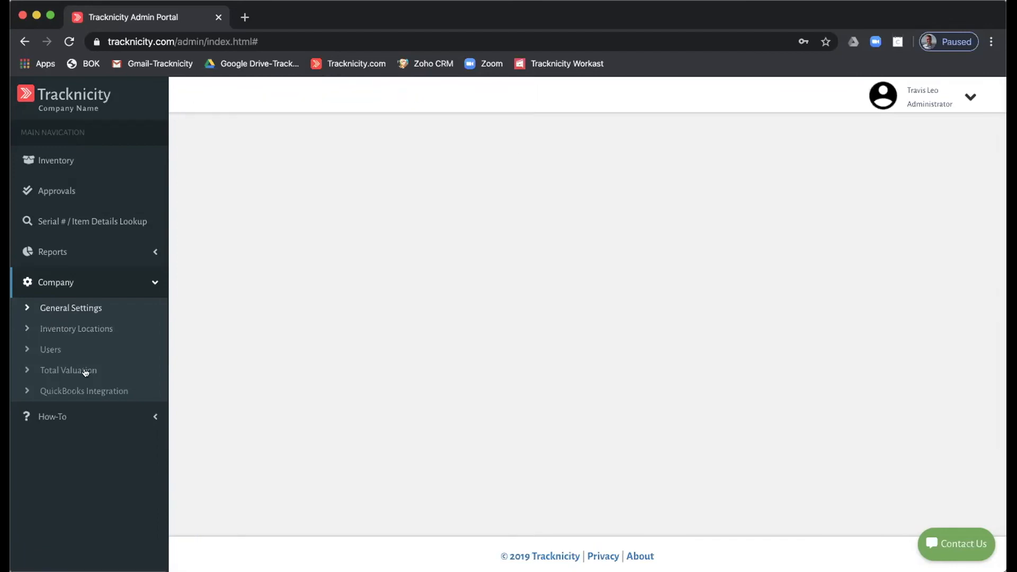
- Add a Van 8 inventory location, then view the list of five active users
{"action": "left_click", "coordinate": [80, 327]}
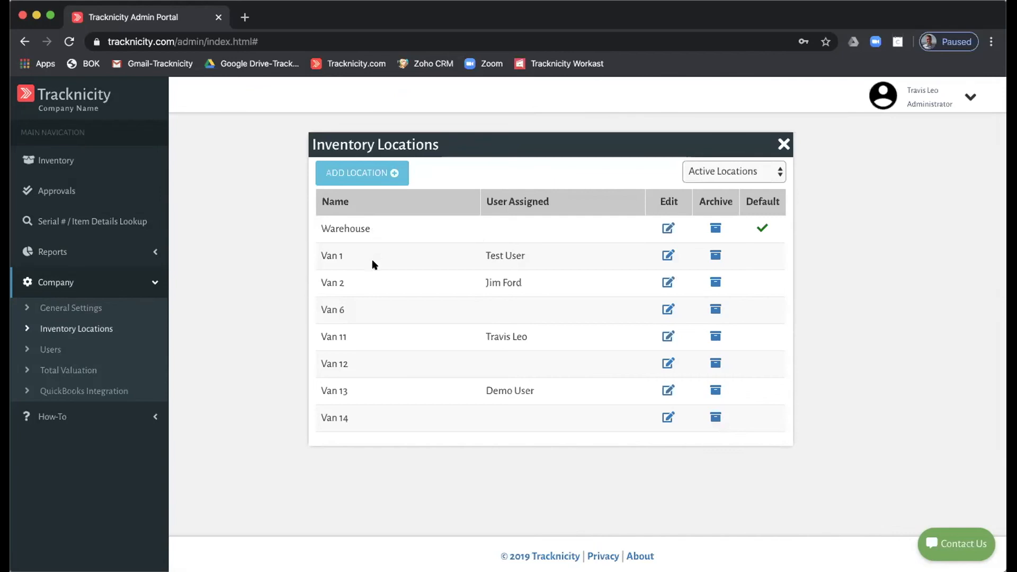
{"action": "left_click", "coordinate": [360, 178]}
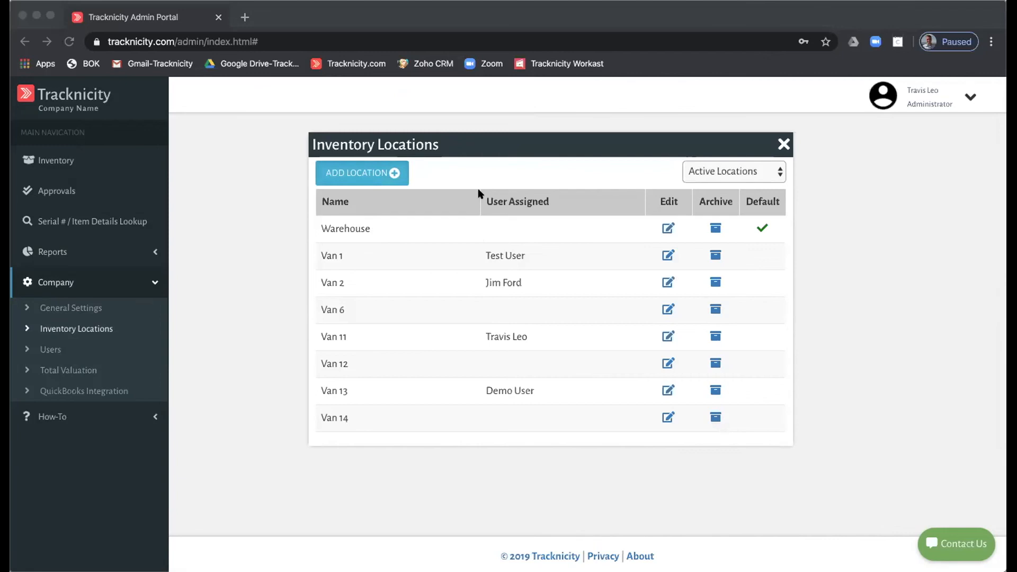
{"action": "left_click", "coordinate": [630, 153]}
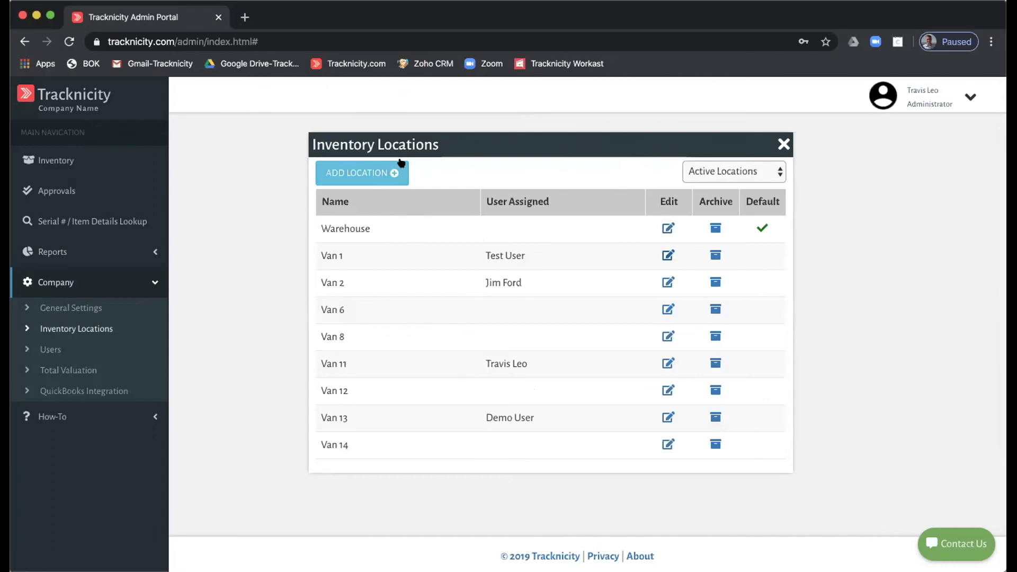
{"action": "left_click", "coordinate": [45, 348]}
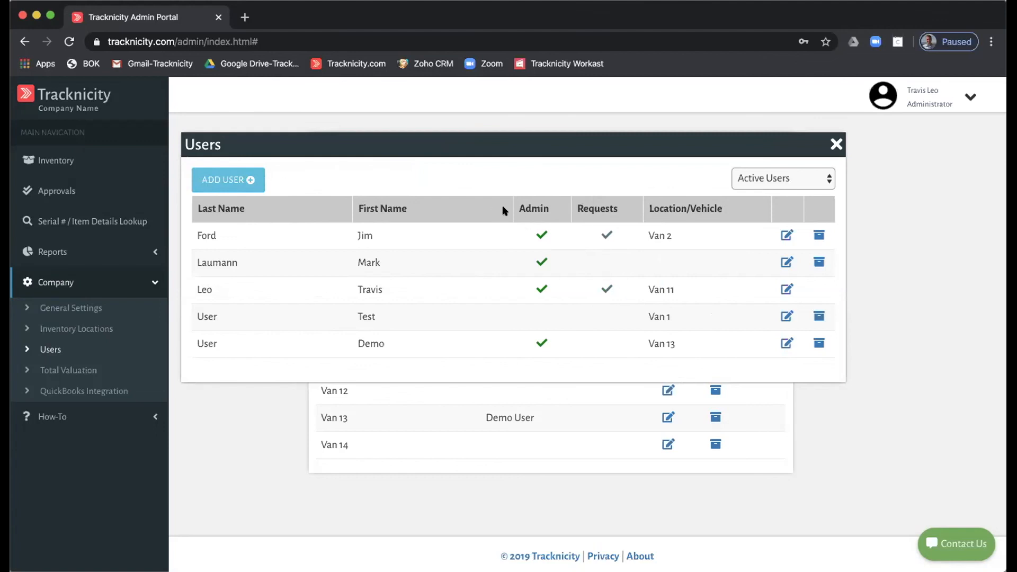
- Open Company > Total Valuation to see the $16579.6 inventory total and its chart
{"action": "left_click", "coordinate": [73, 372]}
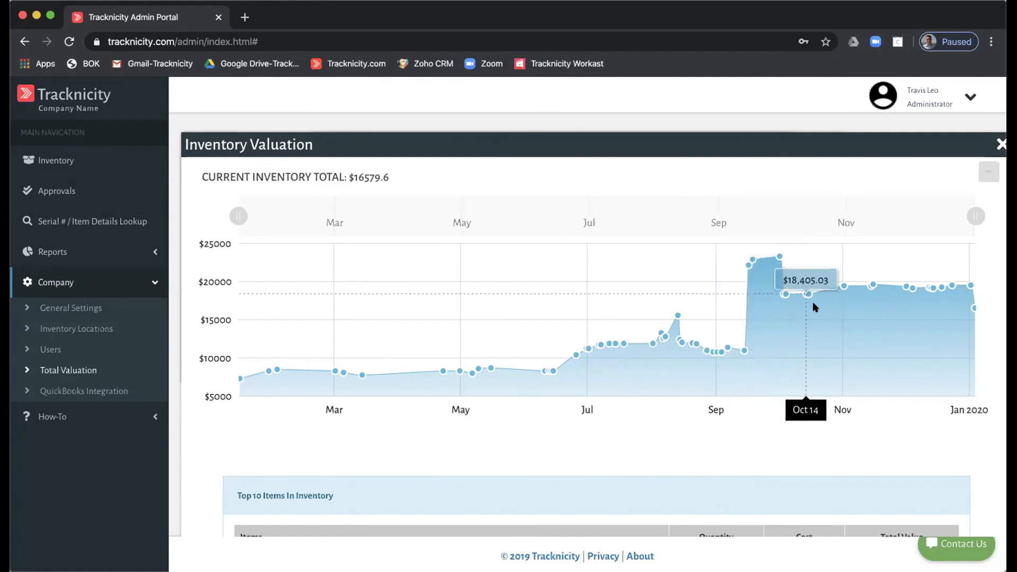
- Look over the Top 10 Items table, then view the QuickBooks Integration setup instructions
{"action": "scroll", "coordinate": [848, 307], "scroll_direction": "down", "scroll_amount": 6}
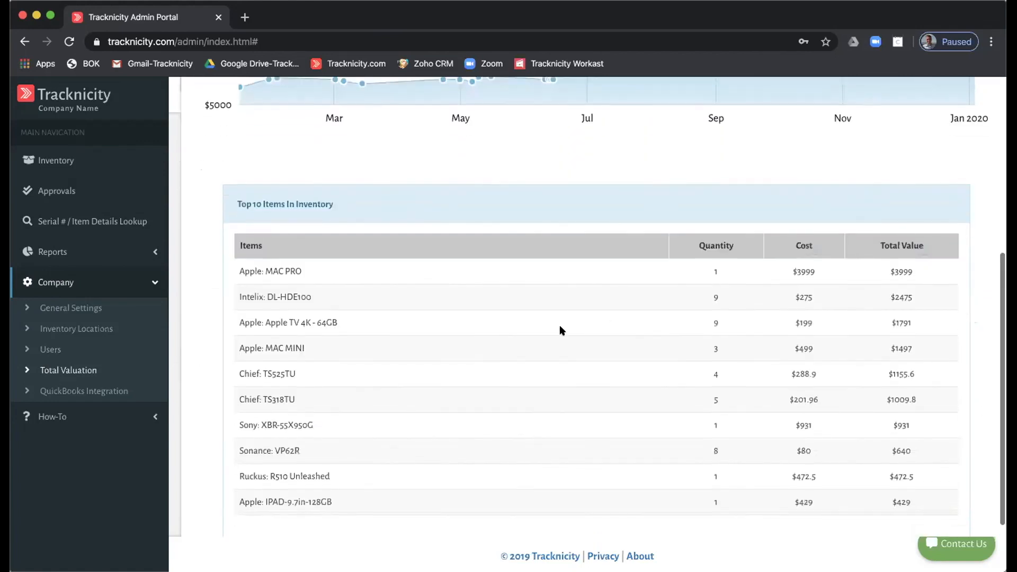
{"action": "scroll", "coordinate": [560, 290], "scroll_direction": "up", "scroll_amount": 1}
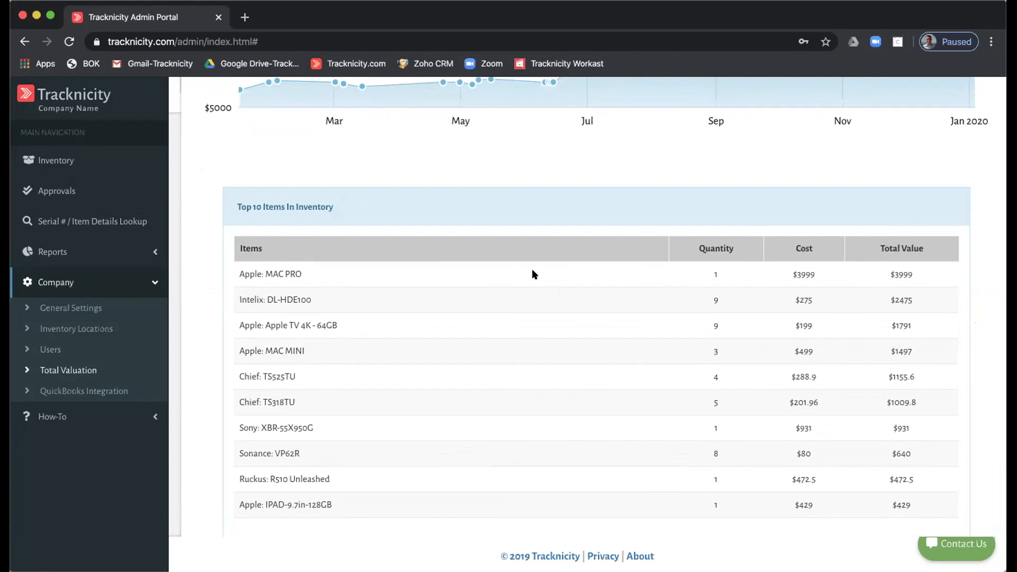
{"action": "scroll", "coordinate": [534, 273], "scroll_direction": "up", "scroll_amount": 1}
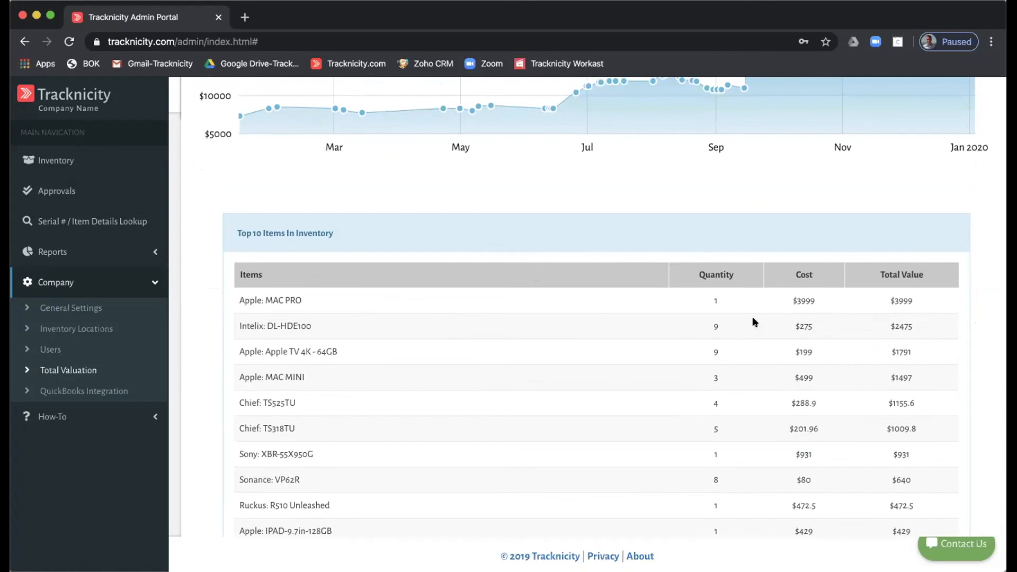
{"action": "scroll", "coordinate": [753, 321], "scroll_direction": "up", "scroll_amount": 3}
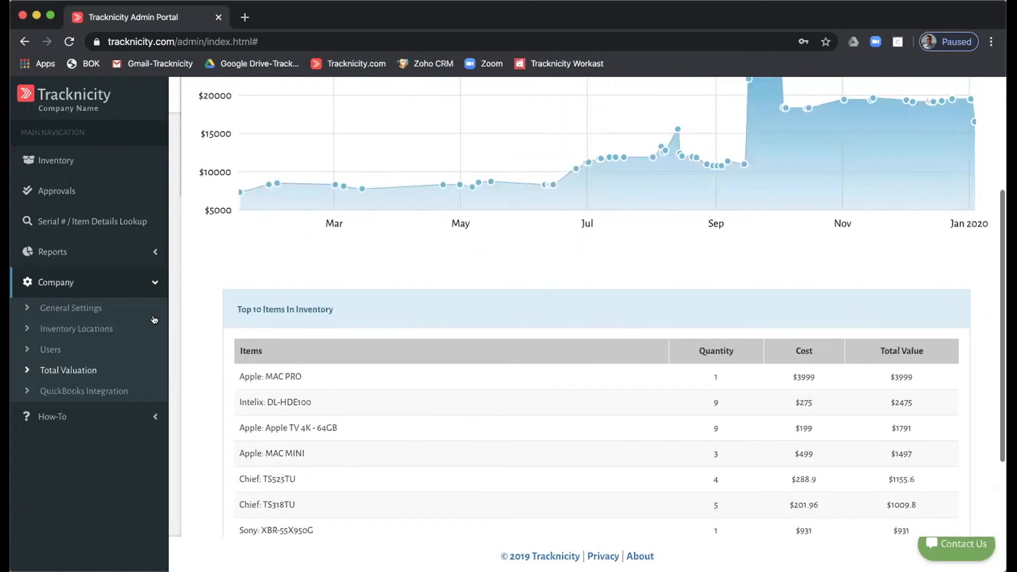
{"action": "left_click", "coordinate": [83, 392]}
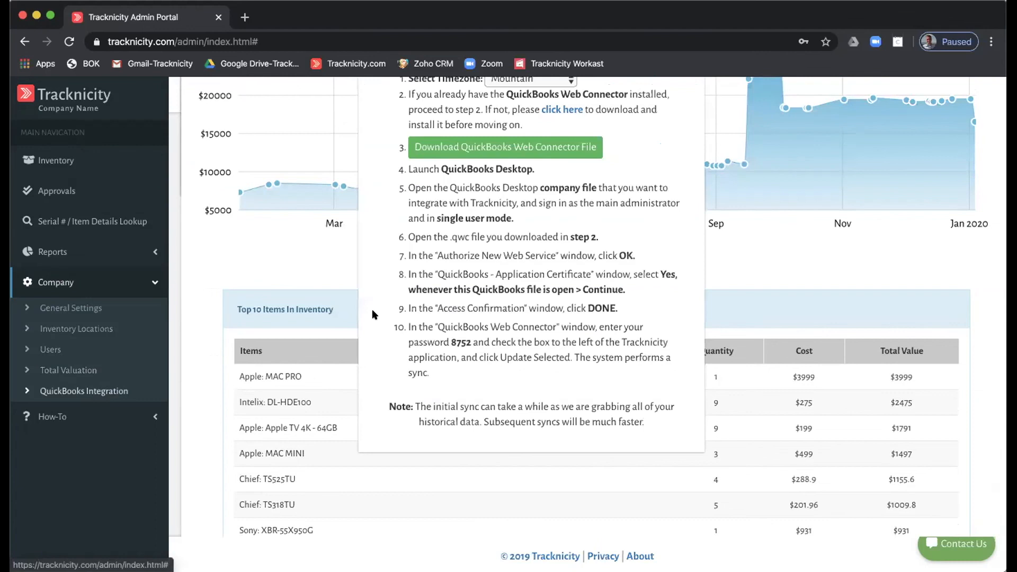
{"action": "scroll", "coordinate": [489, 265], "scroll_direction": "up", "scroll_amount": 3}
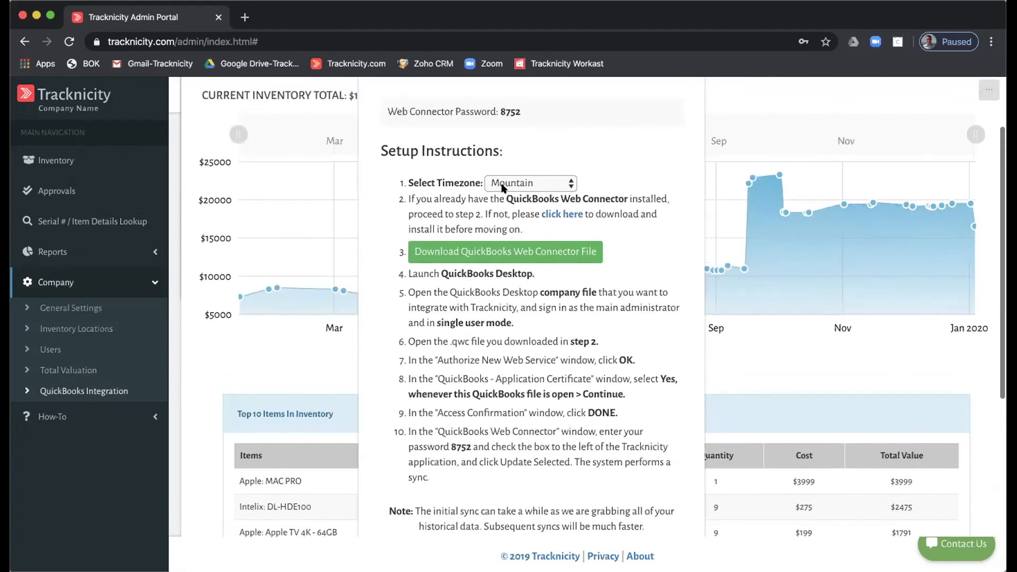